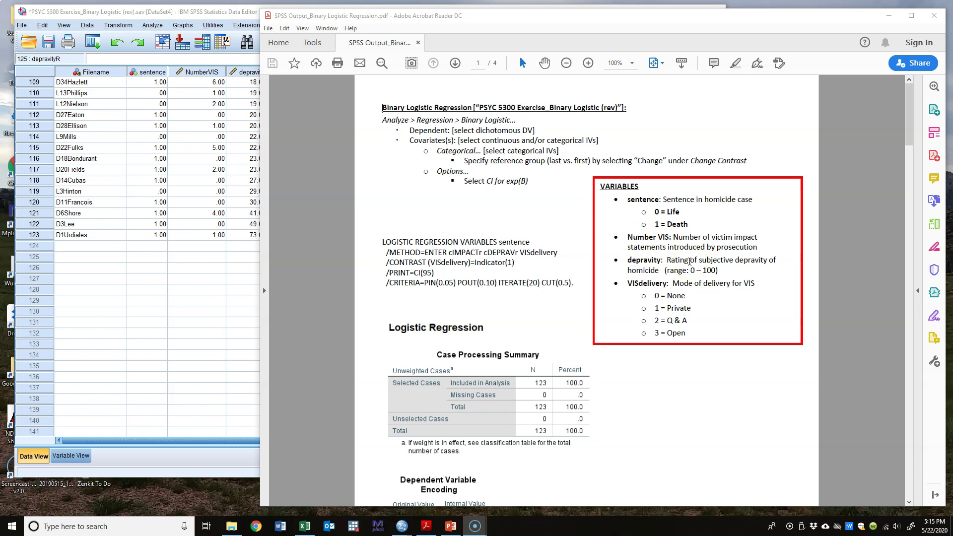
Step: Switch to the SPSS data editor and compare the NumberVIS and depravity columns with the centered cIMPACTr and cDEPRAVr columns
{"action": "left_click", "coordinate": [219, 11]}
{"action": "scroll", "coordinate": [415, 300], "scroll_direction": "up", "scroll_amount": 20}
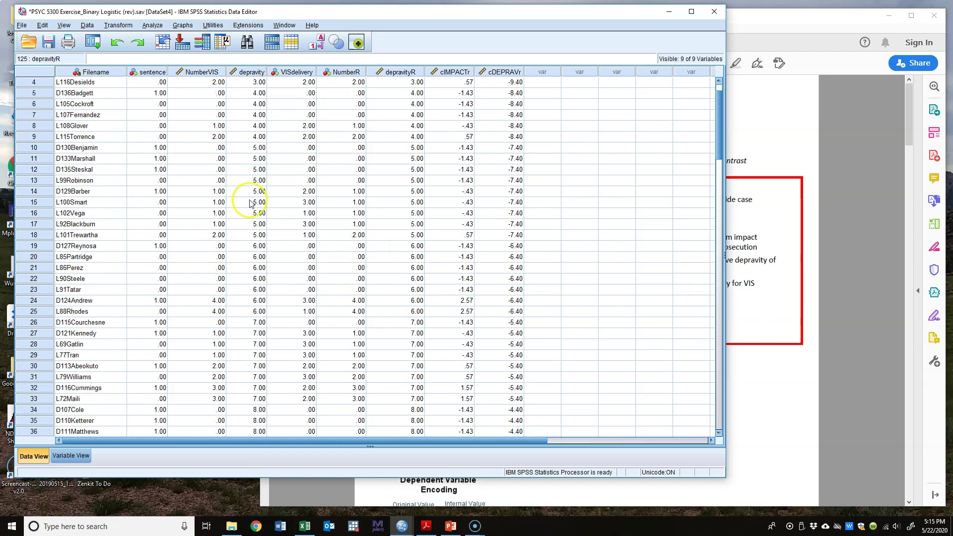
{"action": "left_click", "coordinate": [214, 73]}
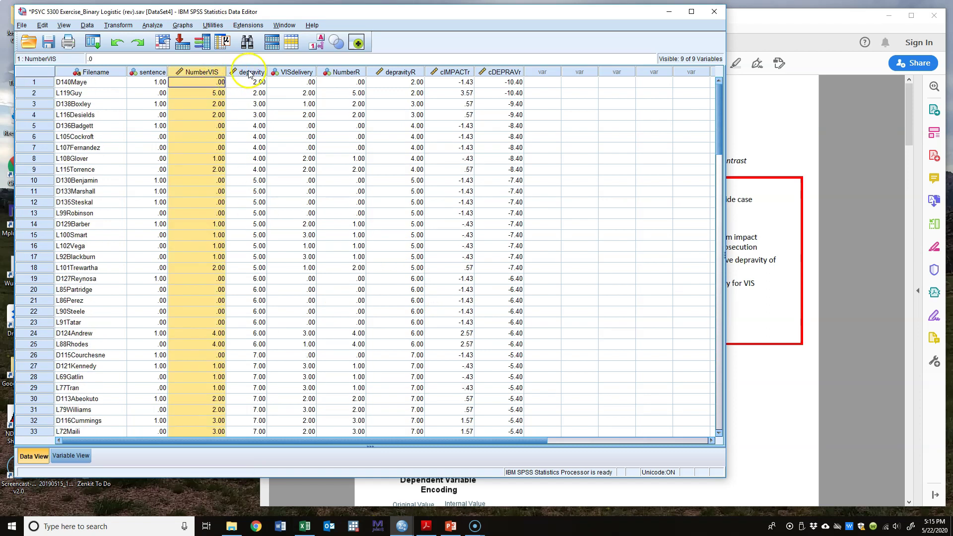
{"action": "left_click", "coordinate": [249, 73]}
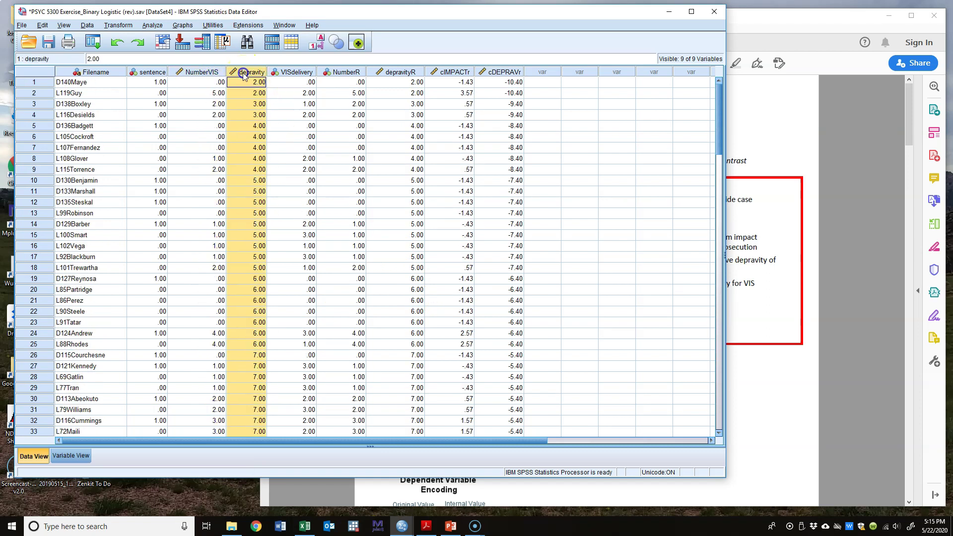
{"action": "left_click", "coordinate": [448, 73]}
{"action": "left_click", "coordinate": [503, 73]}
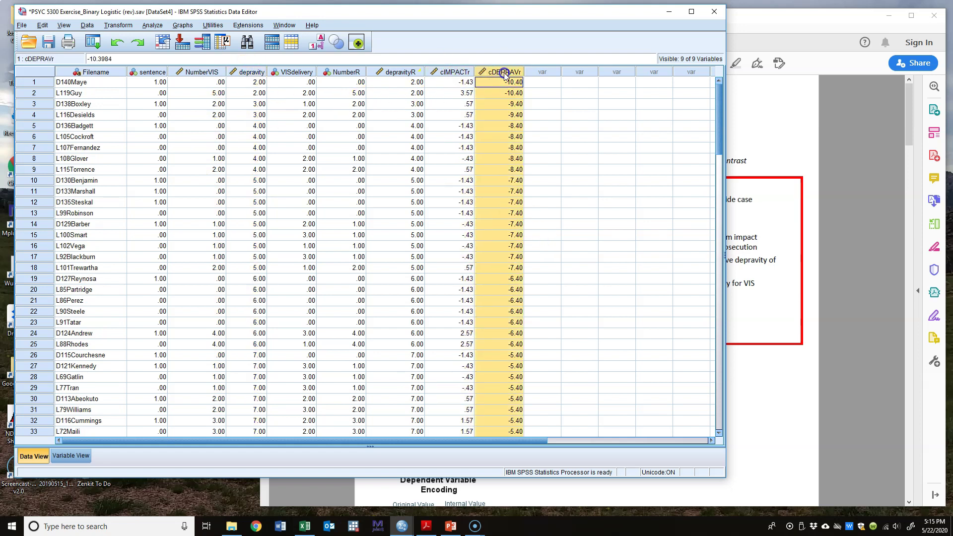
{"action": "left_click", "coordinate": [469, 73]}
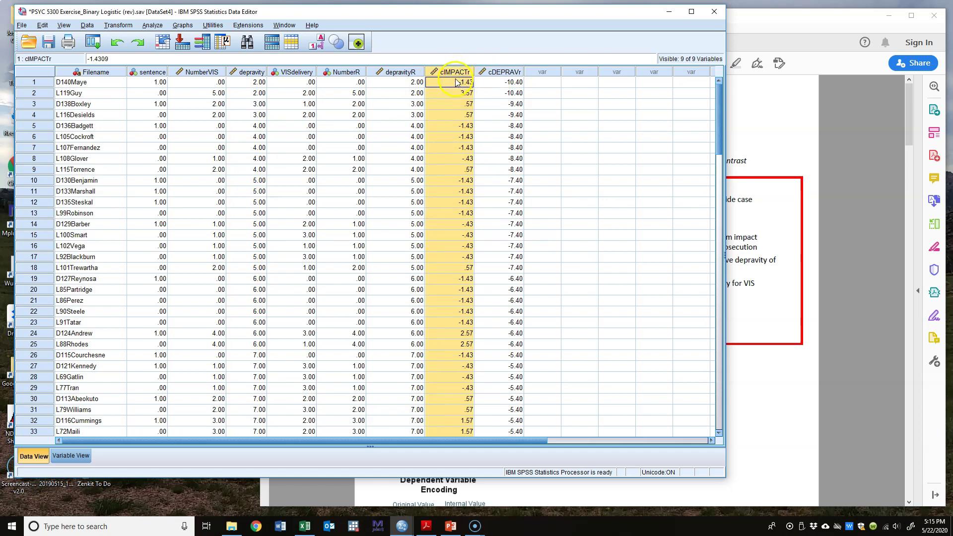
{"action": "scroll", "coordinate": [458, 287], "scroll_direction": "down", "scroll_amount": 10}
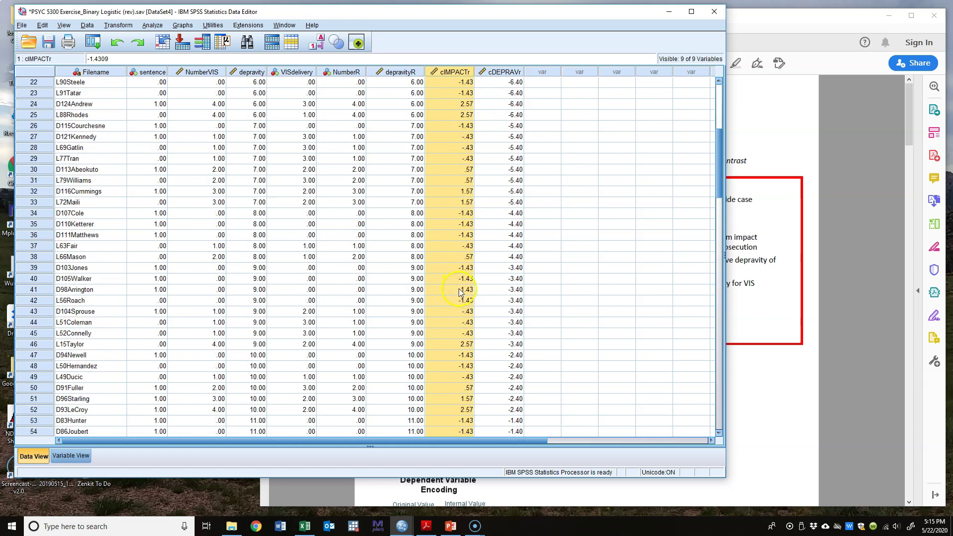
{"action": "scroll", "coordinate": [459, 287], "scroll_direction": "up", "scroll_amount": 10}
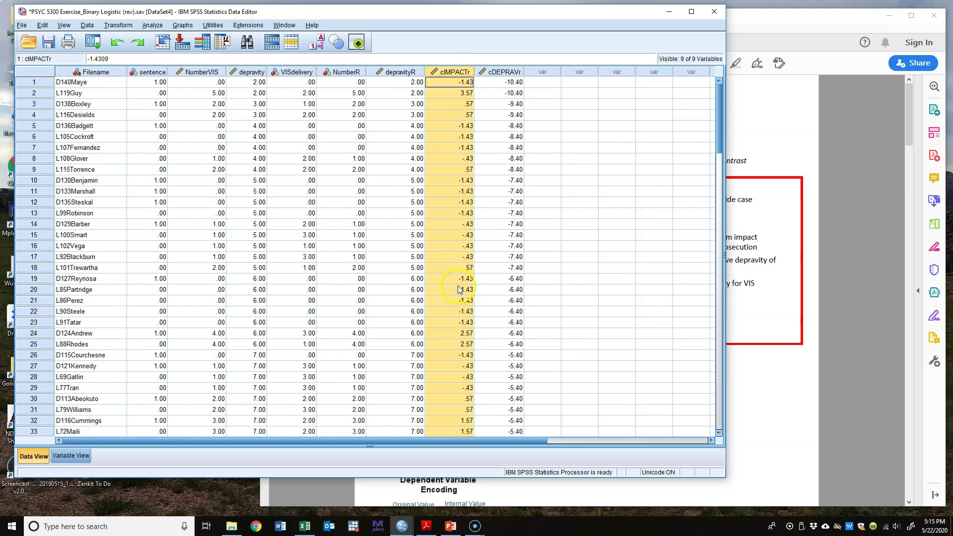
{"action": "left_click", "coordinate": [504, 72]}
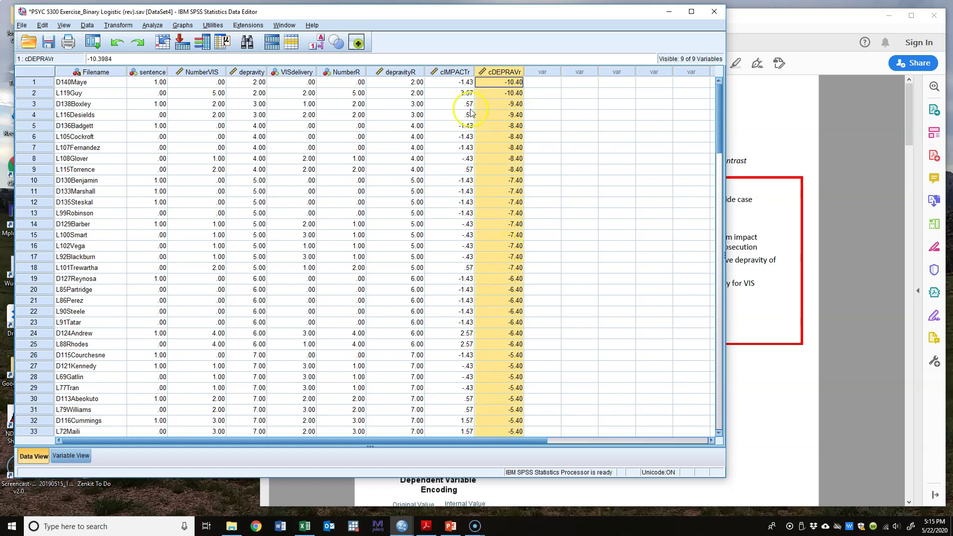
{"action": "left_click", "coordinate": [453, 72]}
{"action": "left_click", "coordinate": [494, 72]}
{"action": "left_click", "coordinate": [800, 20]}
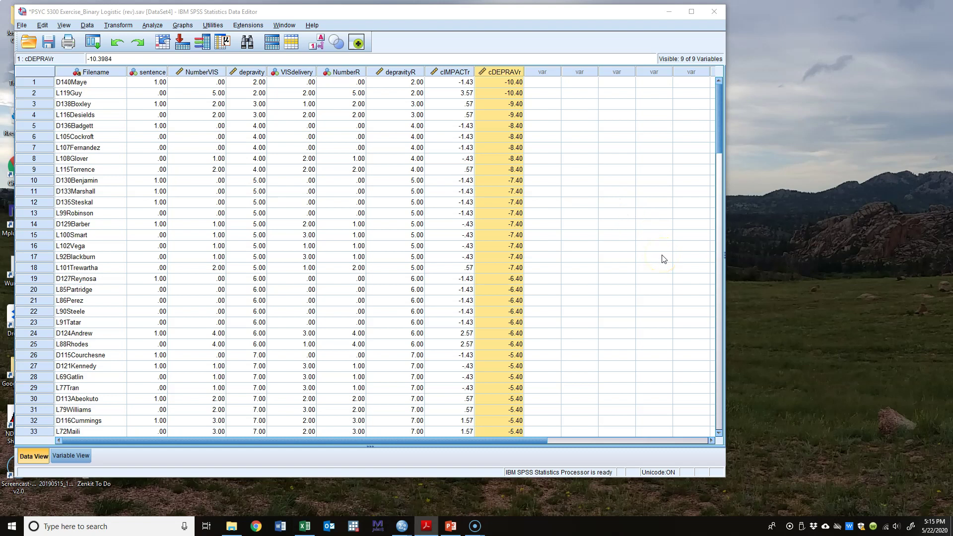
Step: Start a Binary Logistic regression and assign sentence as the dependent variable
{"action": "left_click", "coordinate": [187, 26]}
{"action": "mouse_move", "coordinate": [159, 28]}
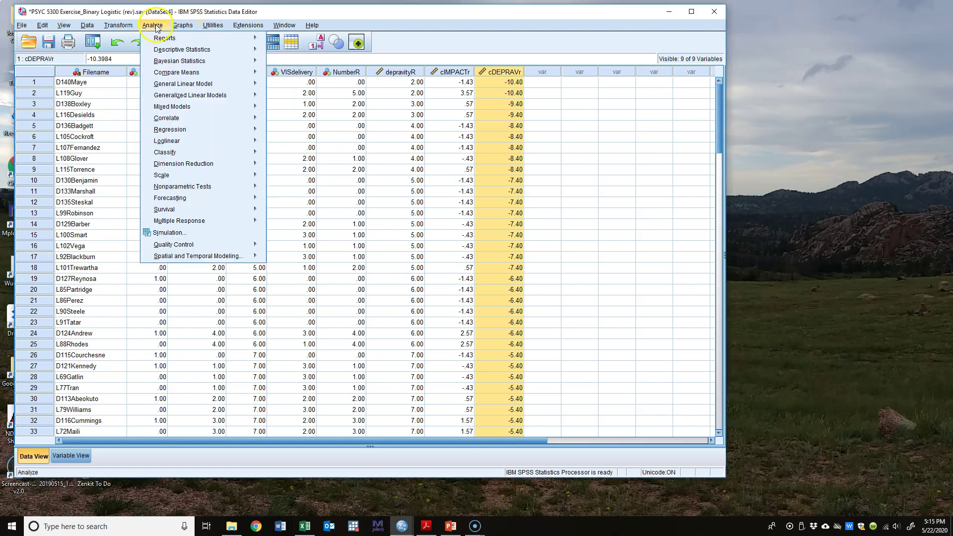
{"action": "mouse_move", "coordinate": [192, 130]}
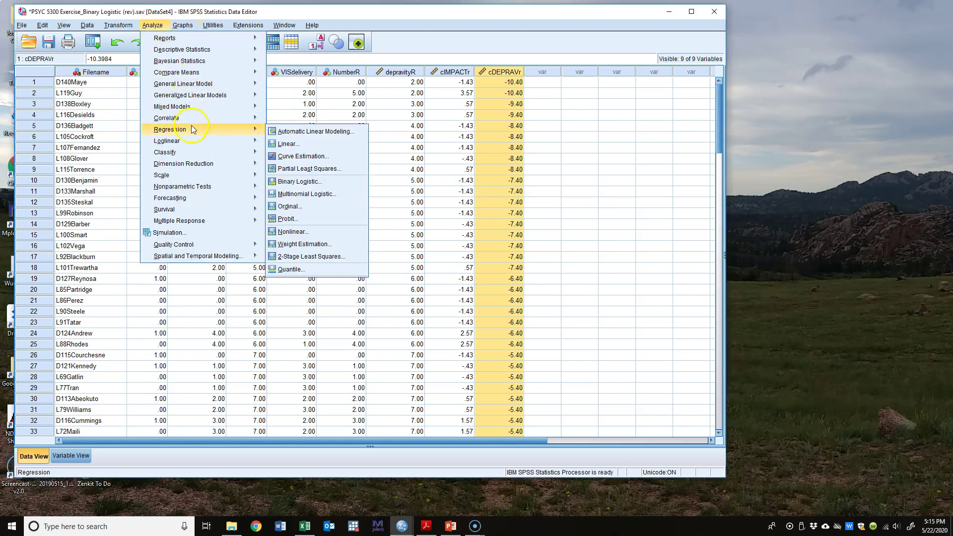
{"action": "left_click", "coordinate": [333, 184]}
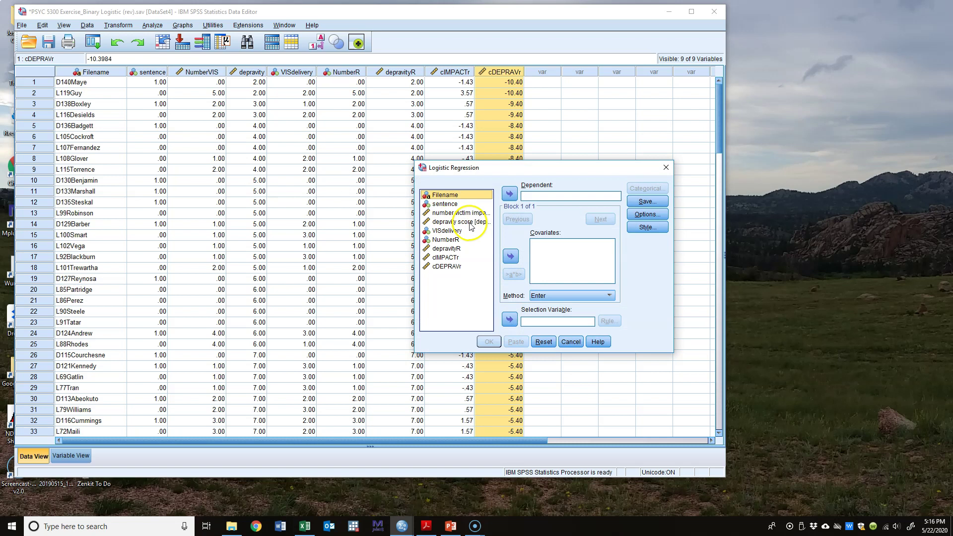
{"action": "left_click", "coordinate": [450, 203]}
{"action": "left_click", "coordinate": [510, 194]}
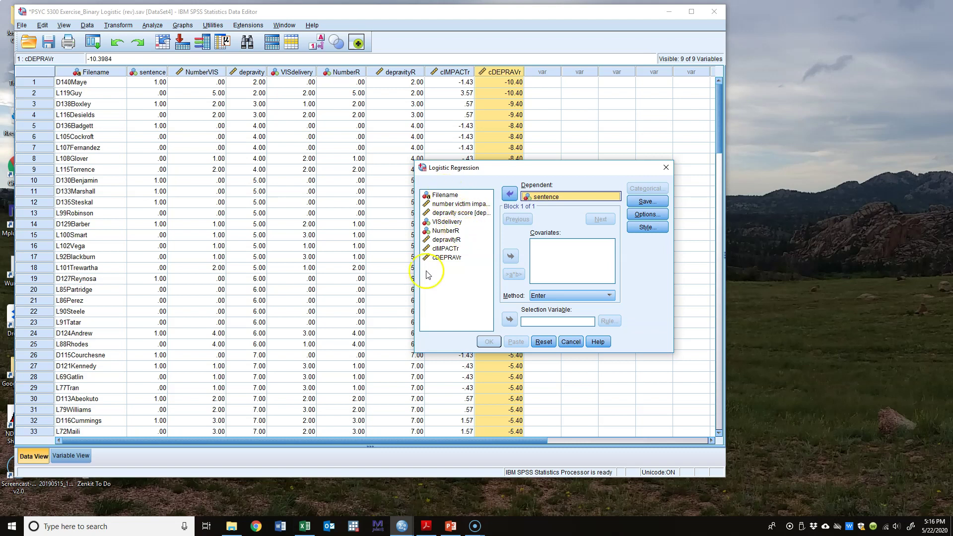
Step: Add cIMPACTr, cDEPRAVr and VISdelivery as covariates in the first block of the logistic regression
{"action": "left_click", "coordinate": [450, 249]}
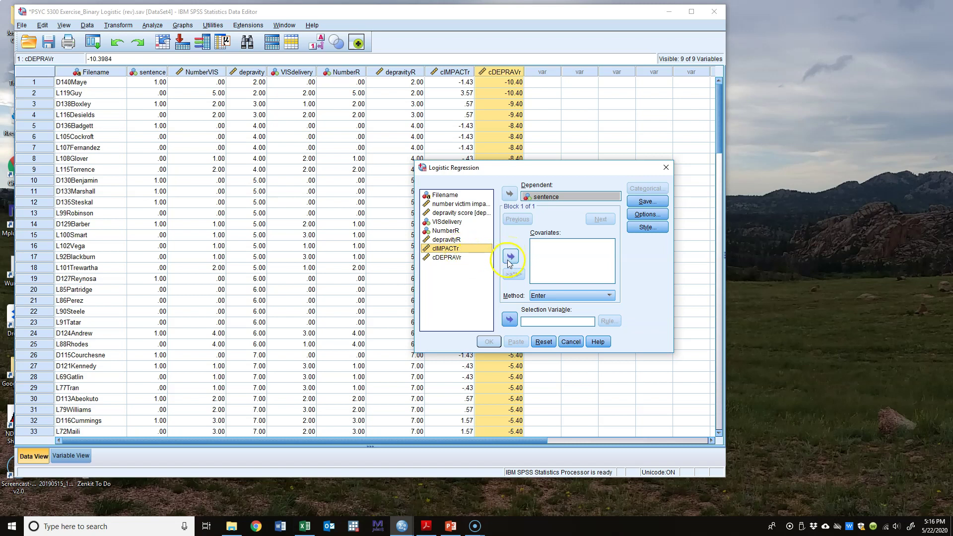
{"action": "left_click", "coordinate": [509, 259]}
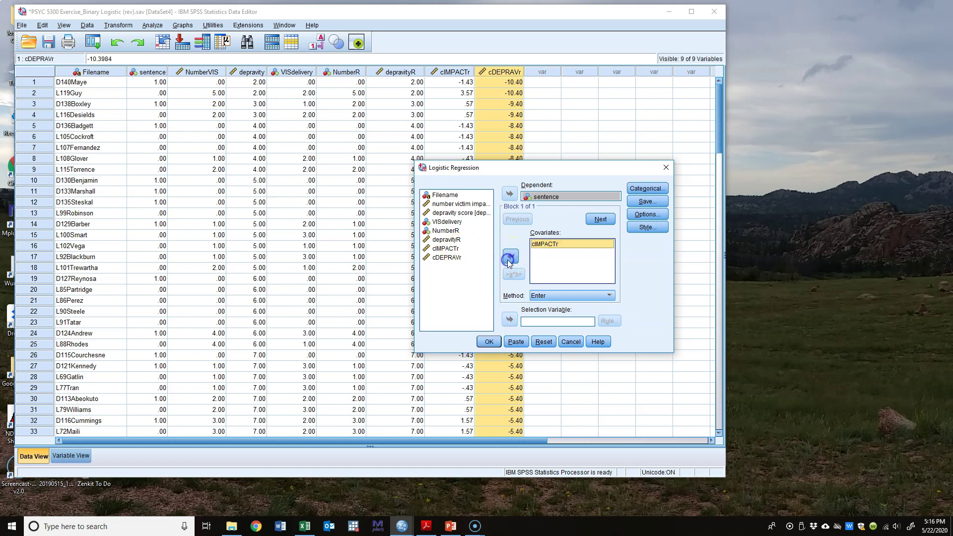
{"action": "left_click", "coordinate": [454, 258]}
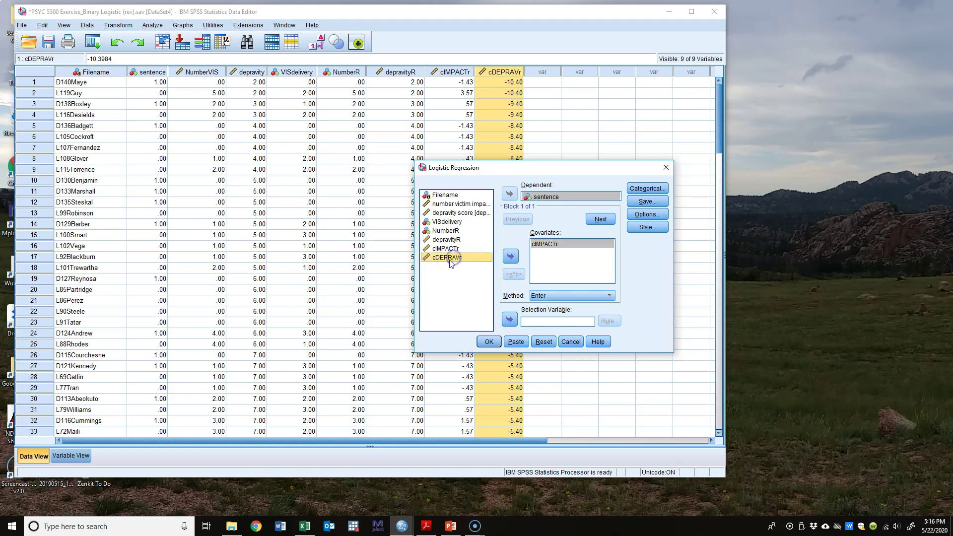
{"action": "left_click", "coordinate": [510, 261]}
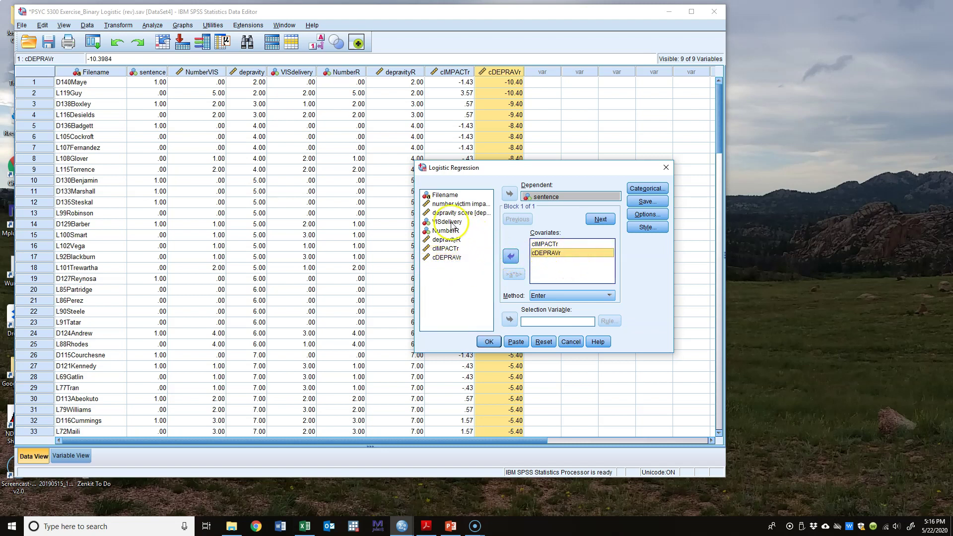
{"action": "left_click", "coordinate": [449, 222]}
{"action": "left_click", "coordinate": [510, 256]}
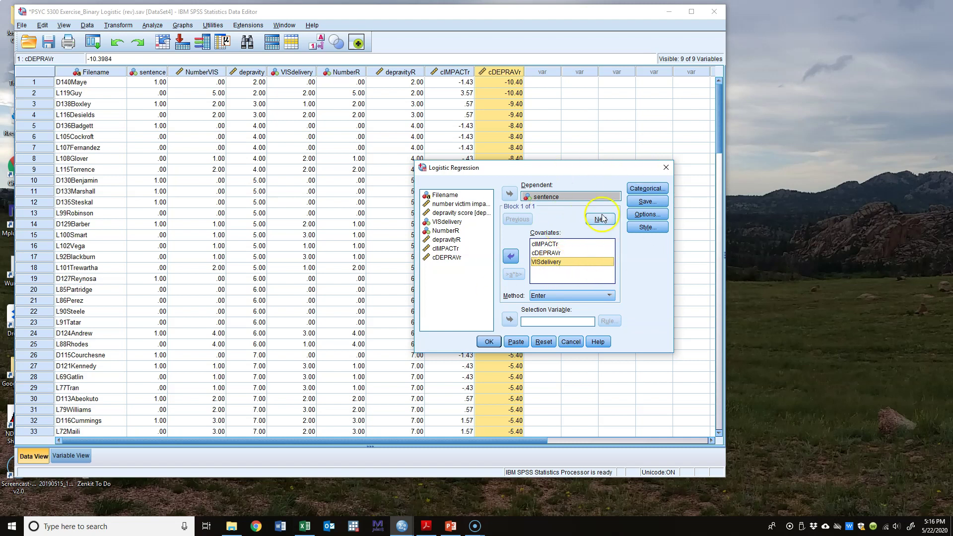
Step: Define VISdelivery as a categorical covariate with the Indicator contrast
{"action": "left_click", "coordinate": [648, 189]}
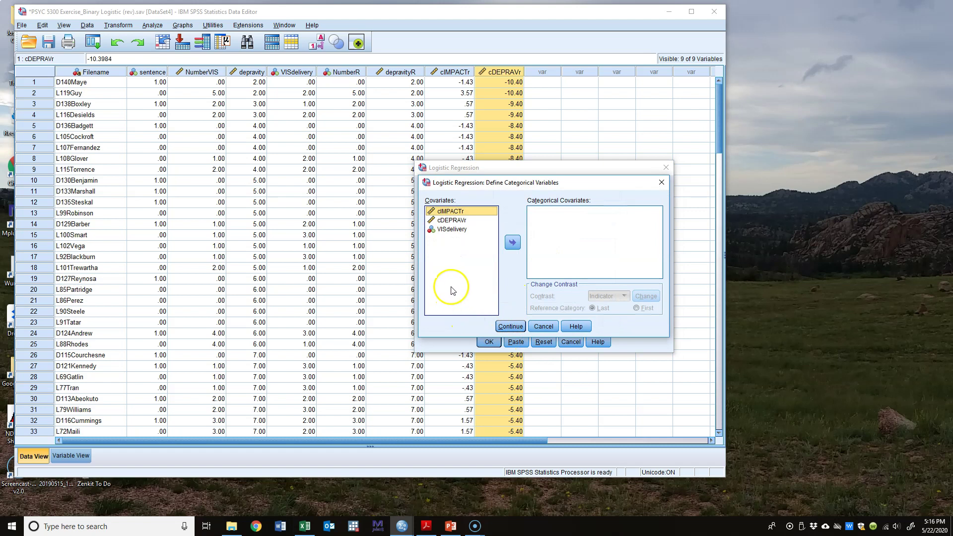
{"action": "left_click", "coordinate": [450, 230]}
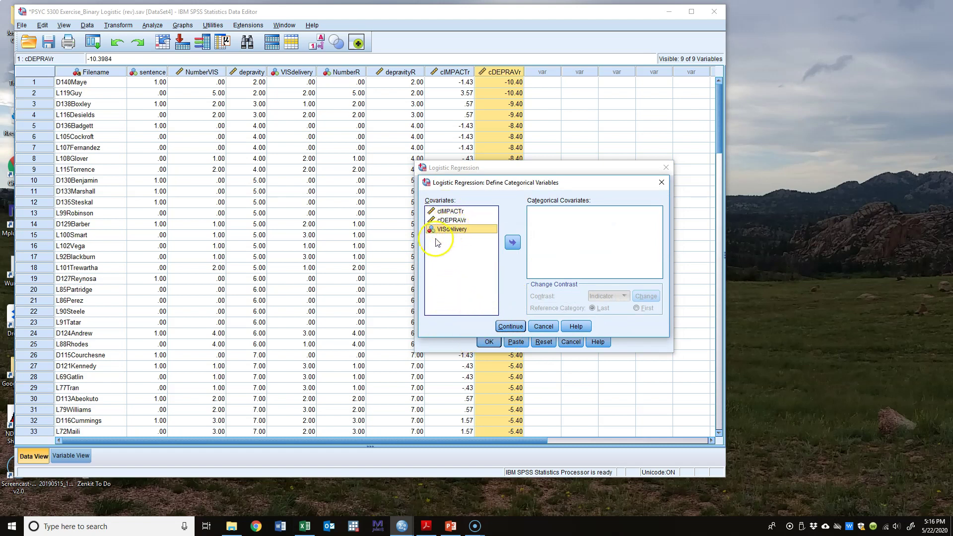
{"action": "left_click", "coordinate": [513, 242]}
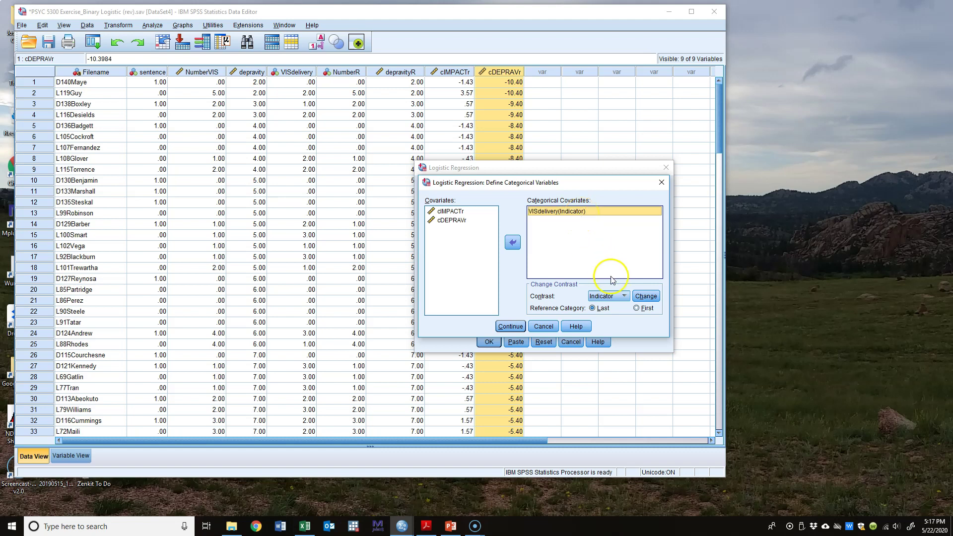
{"action": "left_click", "coordinate": [624, 297]}
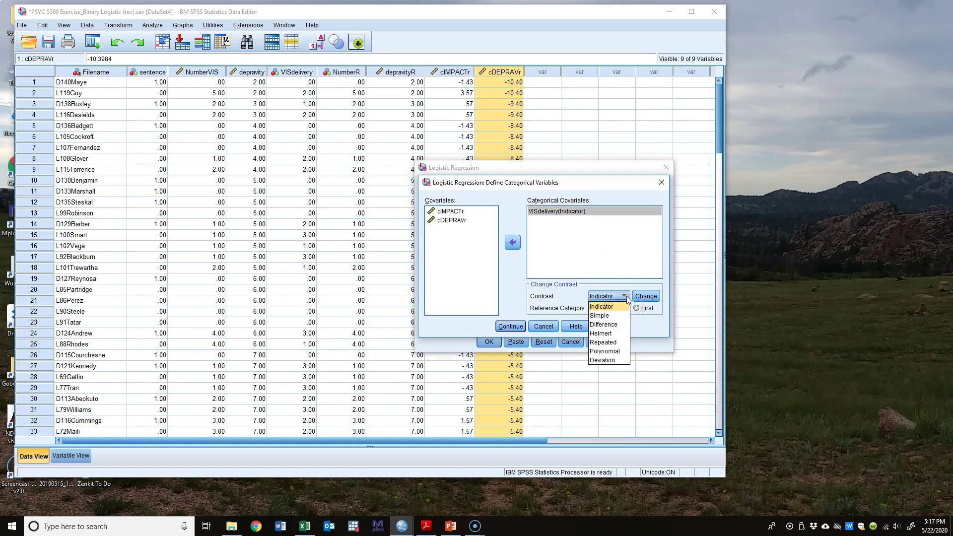
{"action": "left_click", "coordinate": [614, 307]}
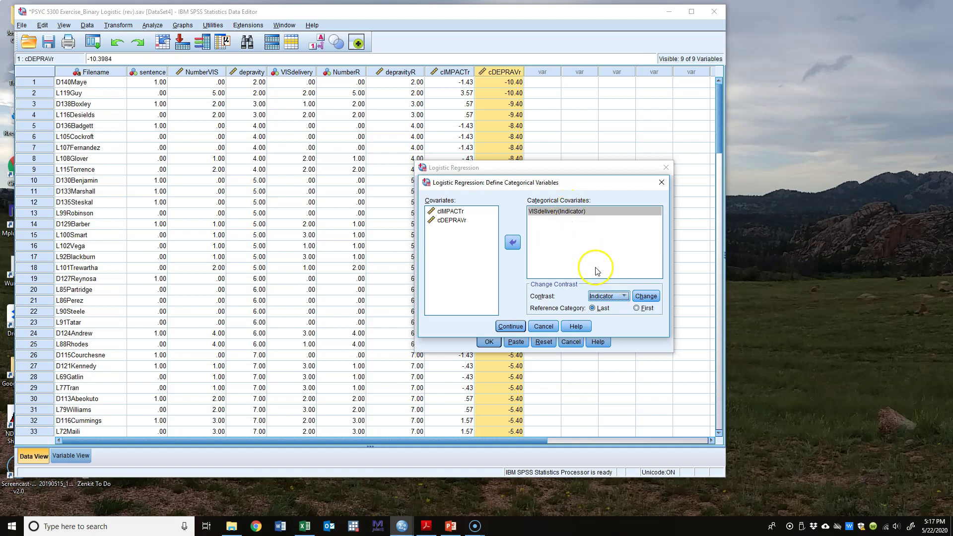
{"action": "left_click_drag", "start_coordinate": [480, 178], "coordinate": [481, 169]}
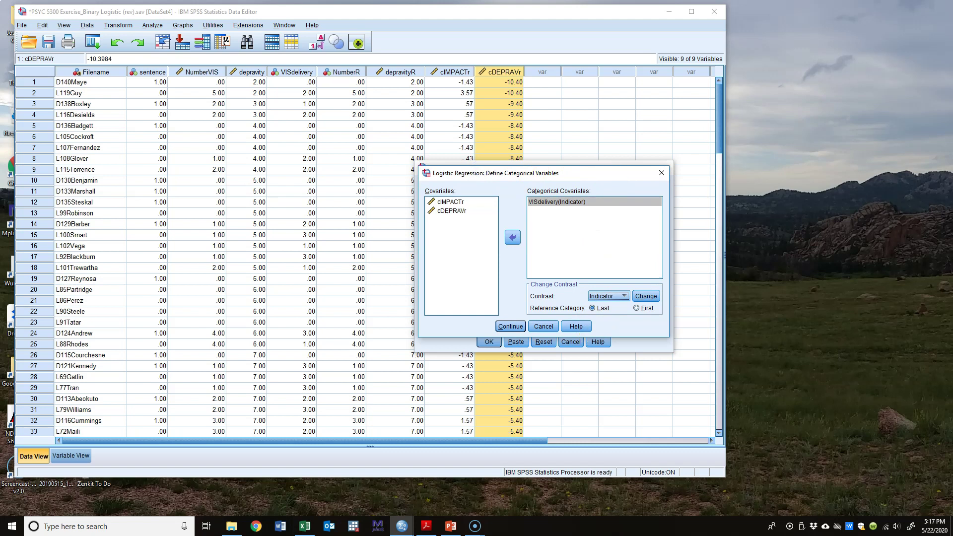
Step: Switch to the SPSS output PDF in Acrobat Reader and check how the VISdelivery categories are coded
{"action": "left_click", "coordinate": [426, 526]}
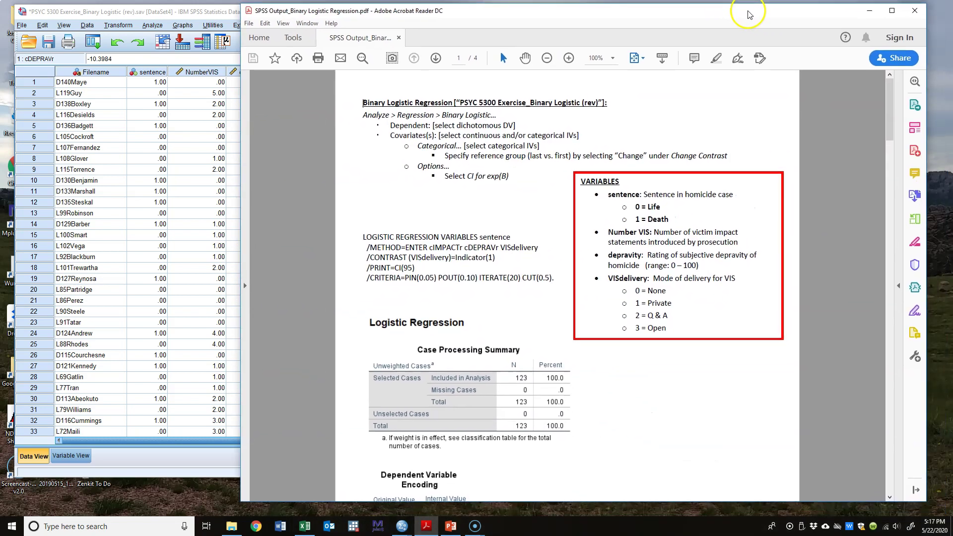
{"action": "left_click_drag", "start_coordinate": [748, 14], "coordinate": [747, 13]}
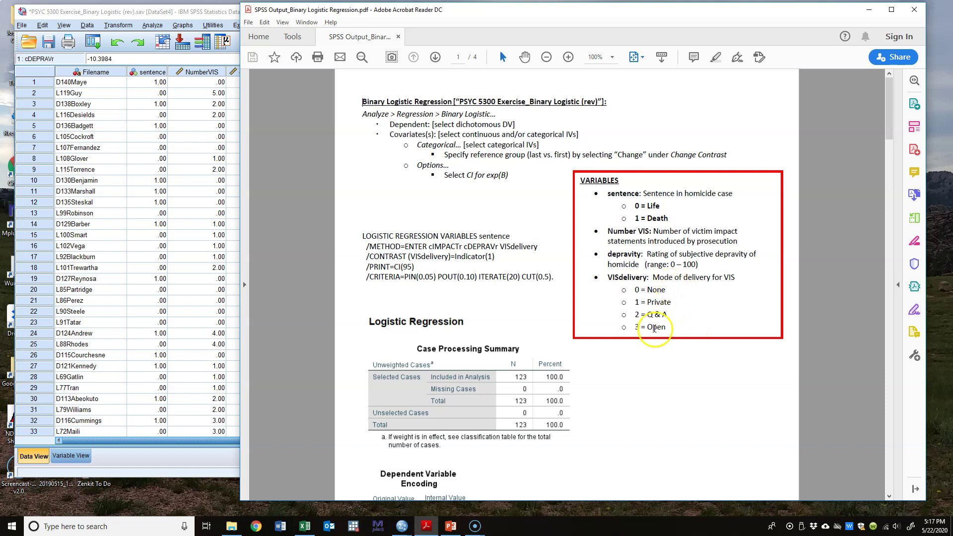
{"action": "left_click_drag", "start_coordinate": [546, 15], "coordinate": [952, 74]}
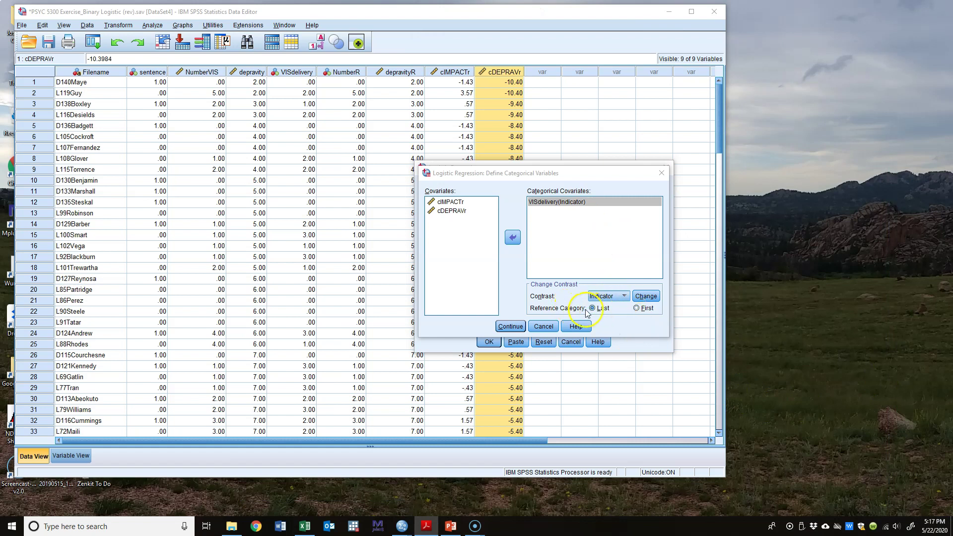
{"action": "left_click_drag", "start_coordinate": [945, 20], "coordinate": [617, 17]}
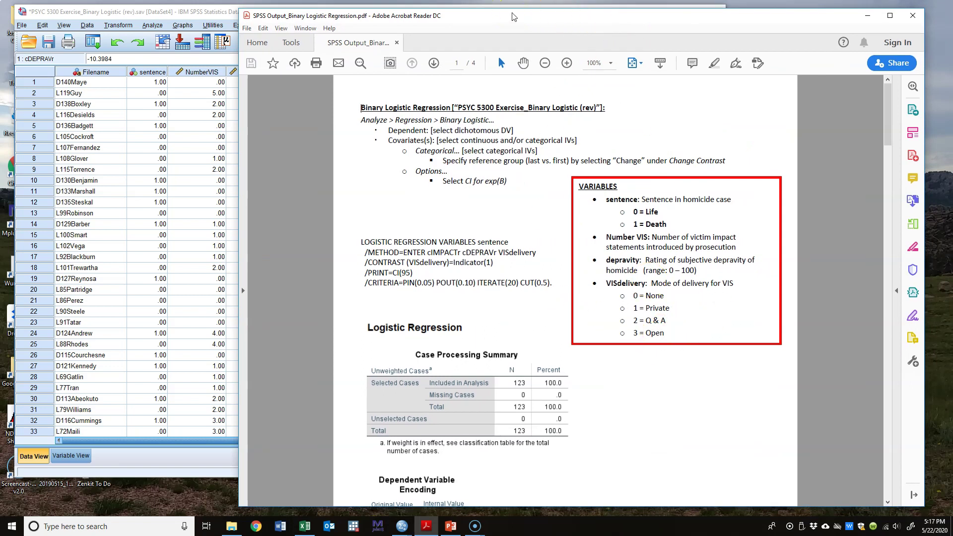
{"action": "left_click", "coordinate": [867, 16]}
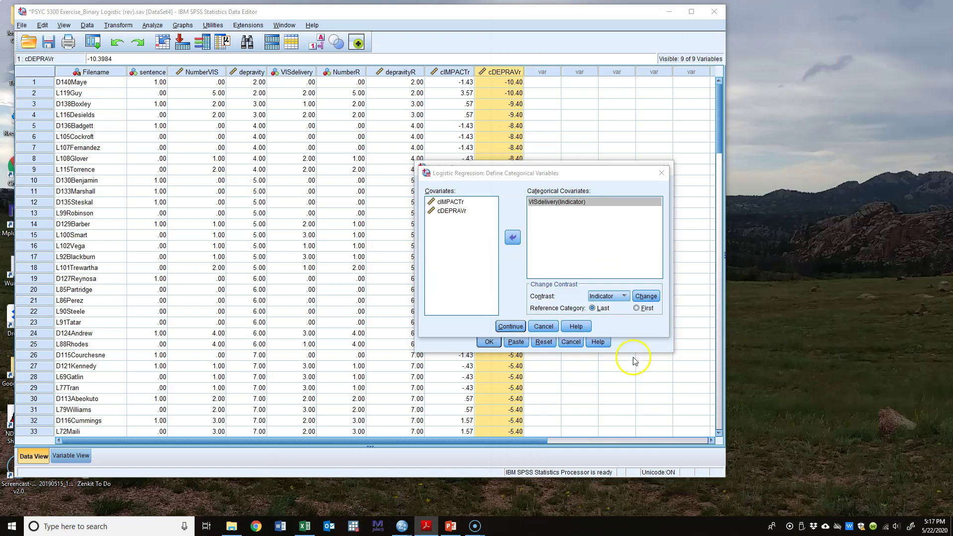
Step: Change the reference category of the VISdelivery contrast to First and accept the categorical variable definitions
{"action": "left_click", "coordinate": [638, 308]}
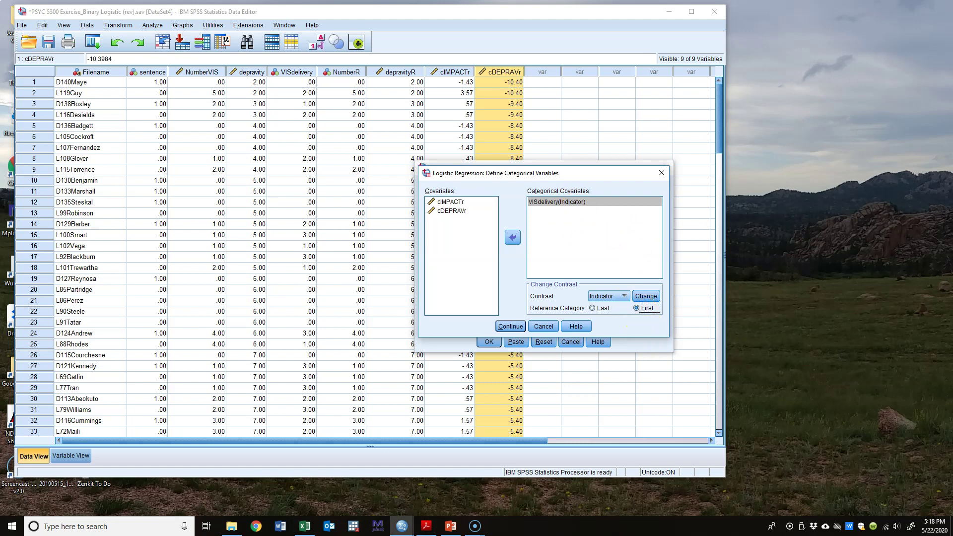
{"action": "left_click_drag", "start_coordinate": [952, 26], "coordinate": [485, 26]}
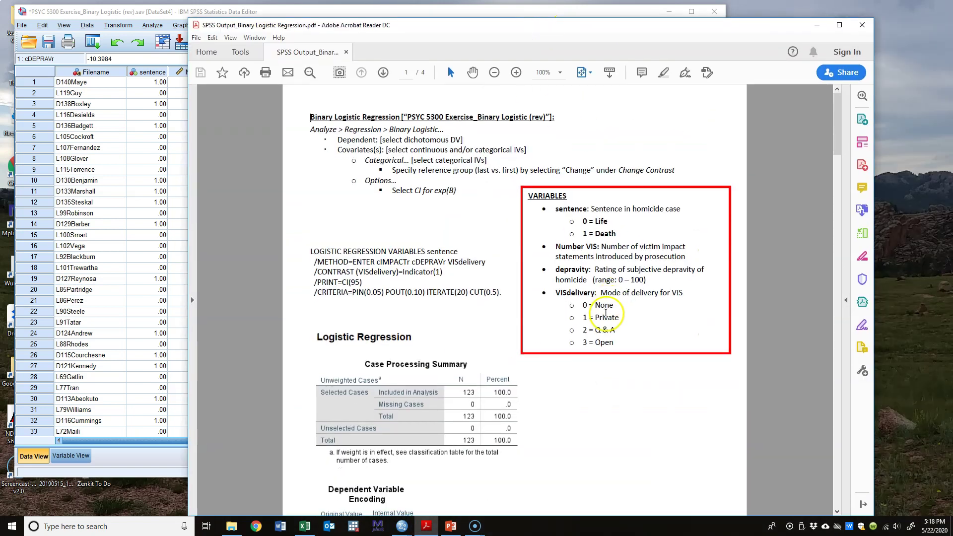
{"action": "left_click", "coordinate": [816, 24]}
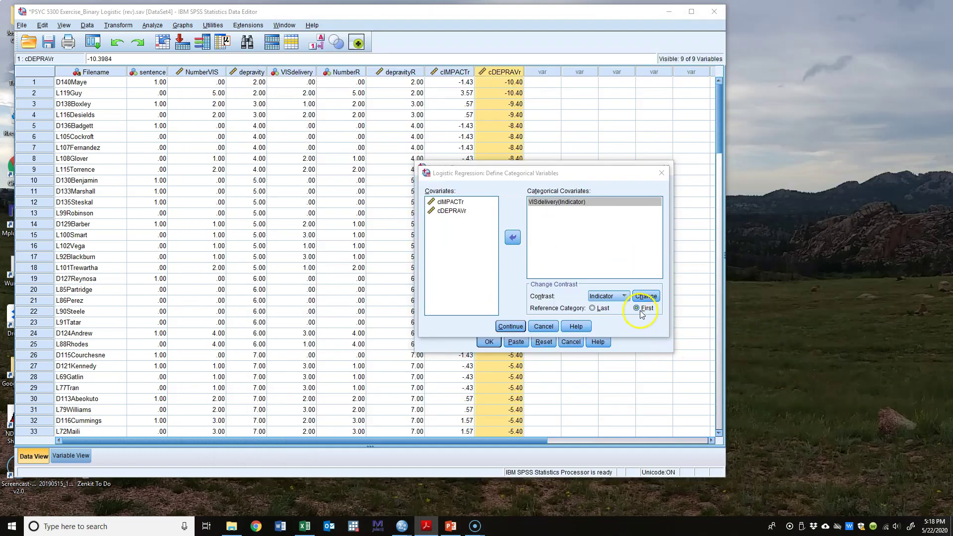
{"action": "left_click", "coordinate": [648, 297]}
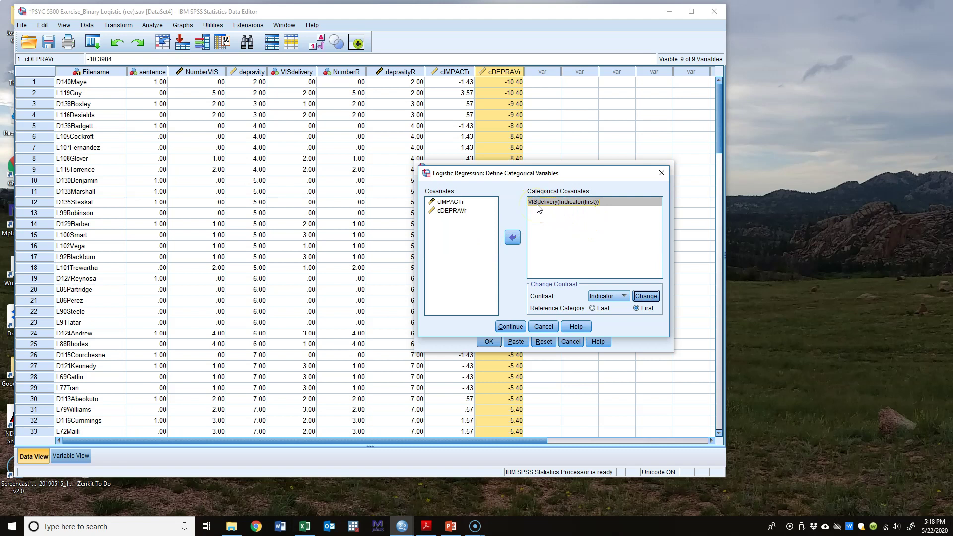
{"action": "left_click", "coordinate": [590, 208]}
{"action": "left_click", "coordinate": [520, 332]}
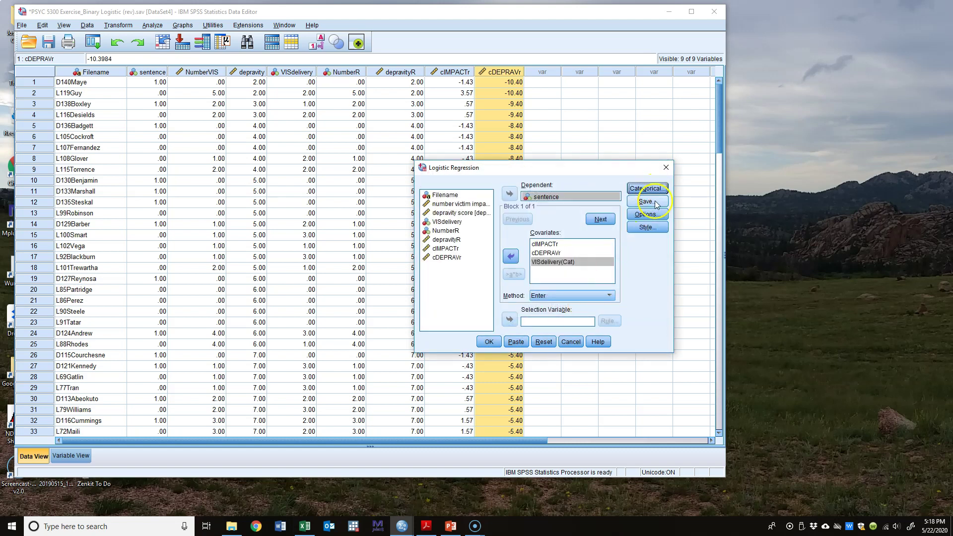
Step: Include the 95% confidence interval for exp(B) in the logistic regression options
{"action": "left_click", "coordinate": [647, 202]}
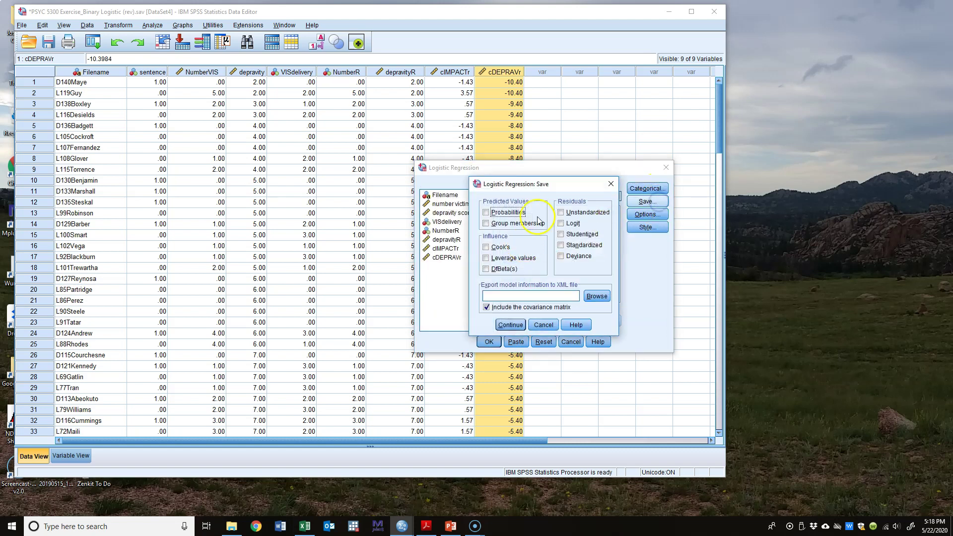
{"action": "left_click", "coordinate": [543, 326]}
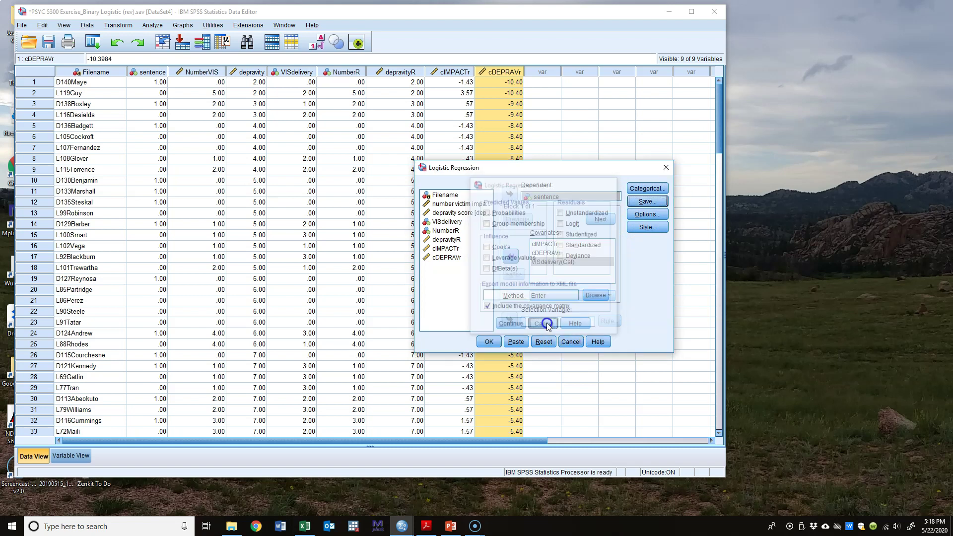
{"action": "left_click", "coordinate": [653, 219]}
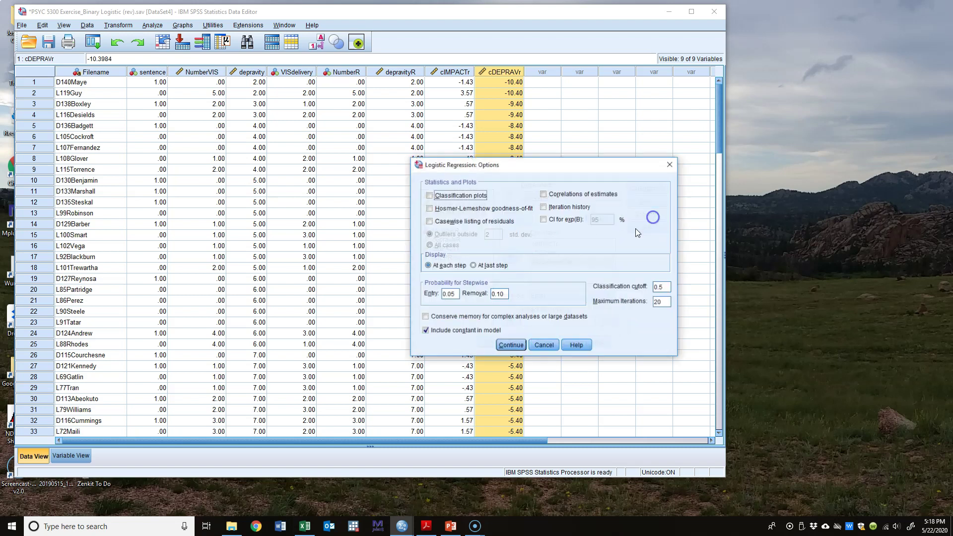
{"action": "left_click", "coordinate": [542, 220]}
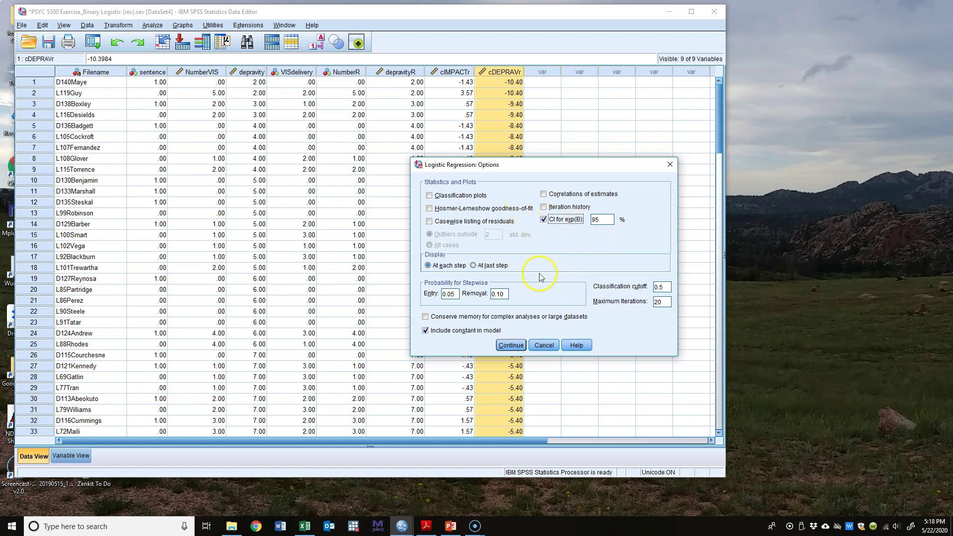
{"action": "left_click", "coordinate": [519, 346]}
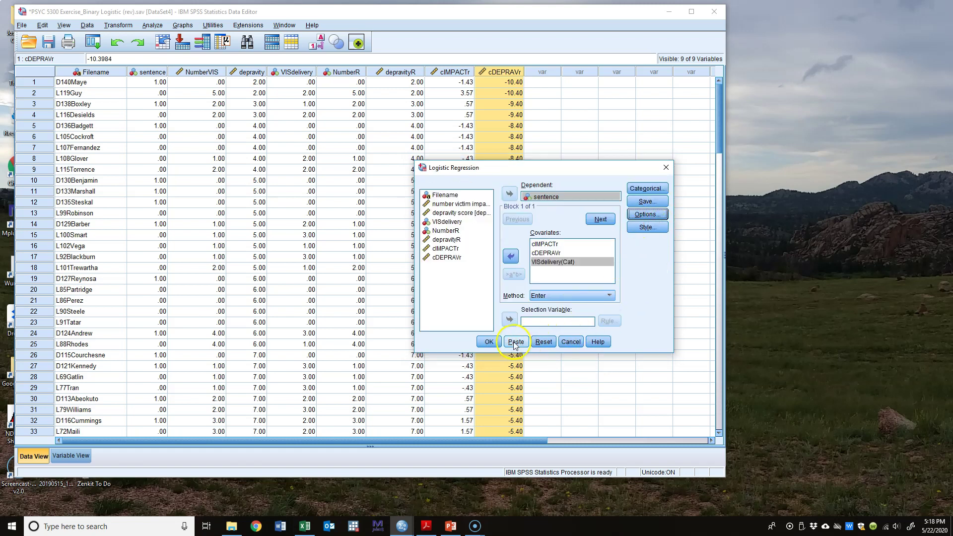
Step: Paste the logistic regression as syntax and run only the newly pasted LOGISTIC REGRESSION command in the Syntax Editor
{"action": "left_click", "coordinate": [516, 342]}
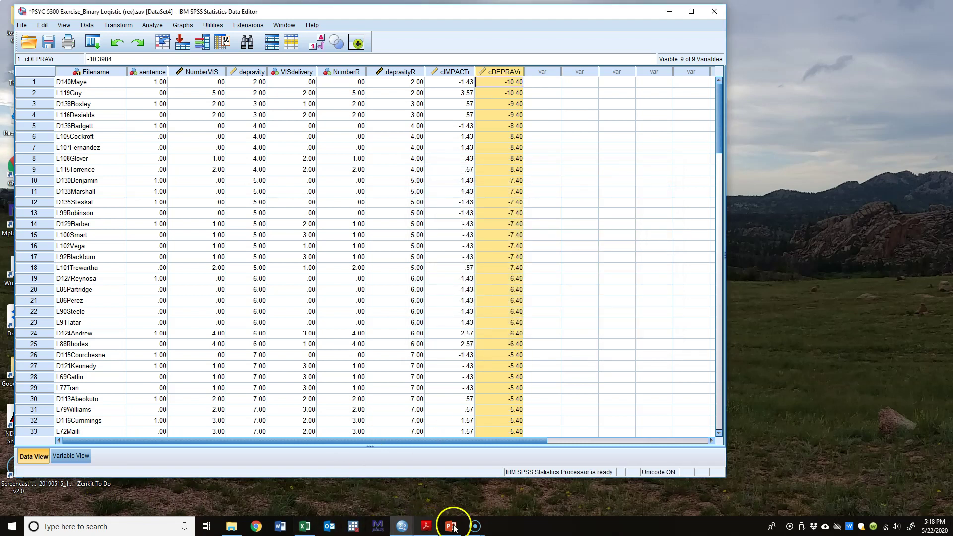
{"action": "mouse_move", "coordinate": [403, 527]}
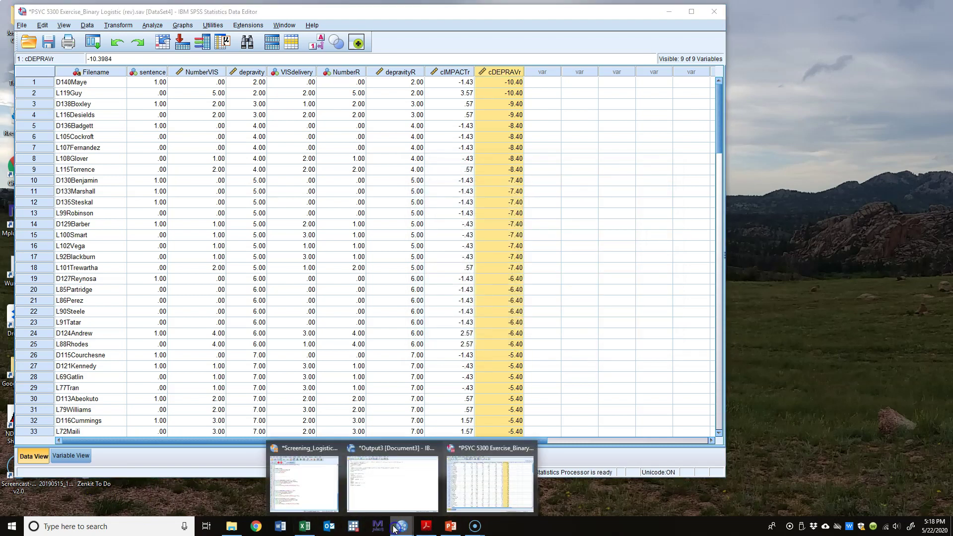
{"action": "left_click", "coordinate": [320, 499]}
{"action": "left_click_drag", "start_coordinate": [211, 374], "coordinate": [3, 339]}
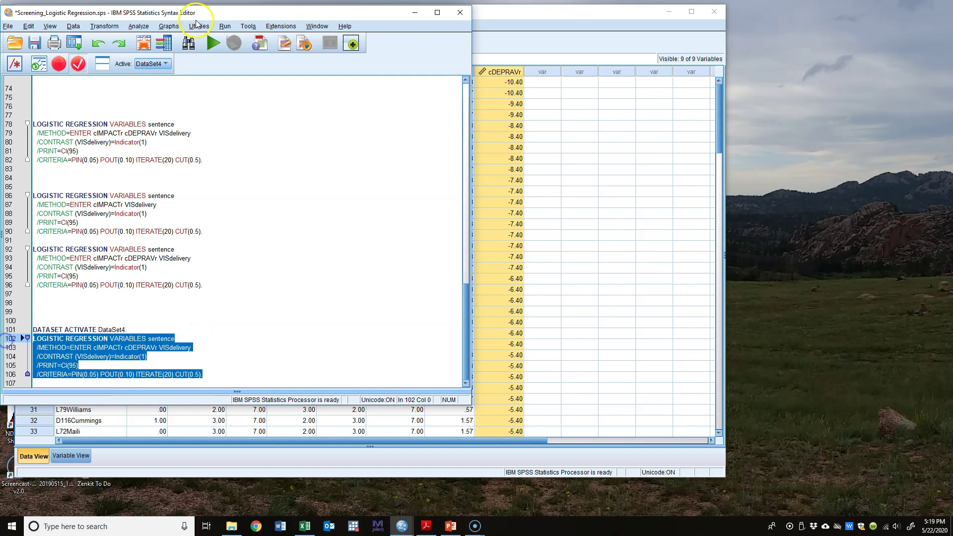
{"action": "left_click", "coordinate": [215, 44]}
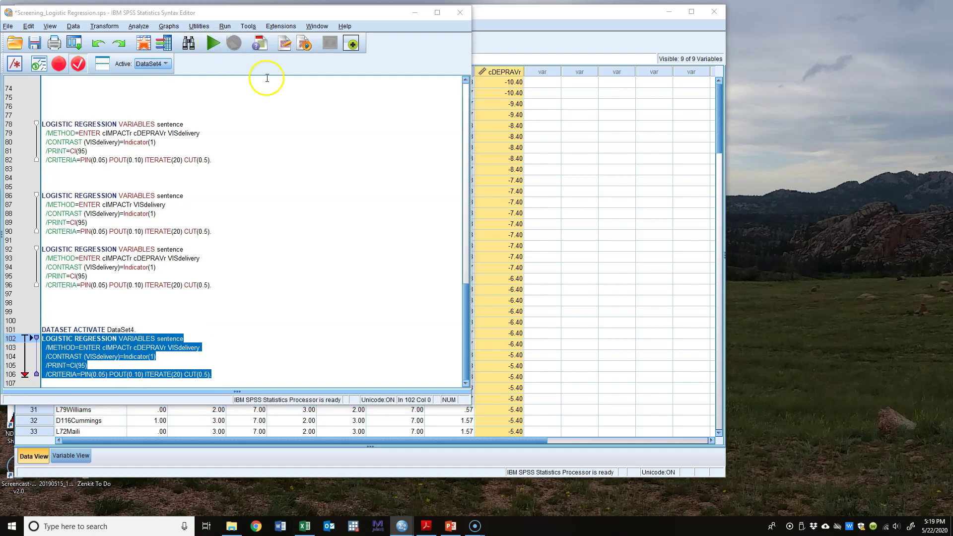
Step: Put the syntax window away, bring up the output document and review the opening tables of the logistic regression results
{"action": "left_click", "coordinate": [412, 13]}
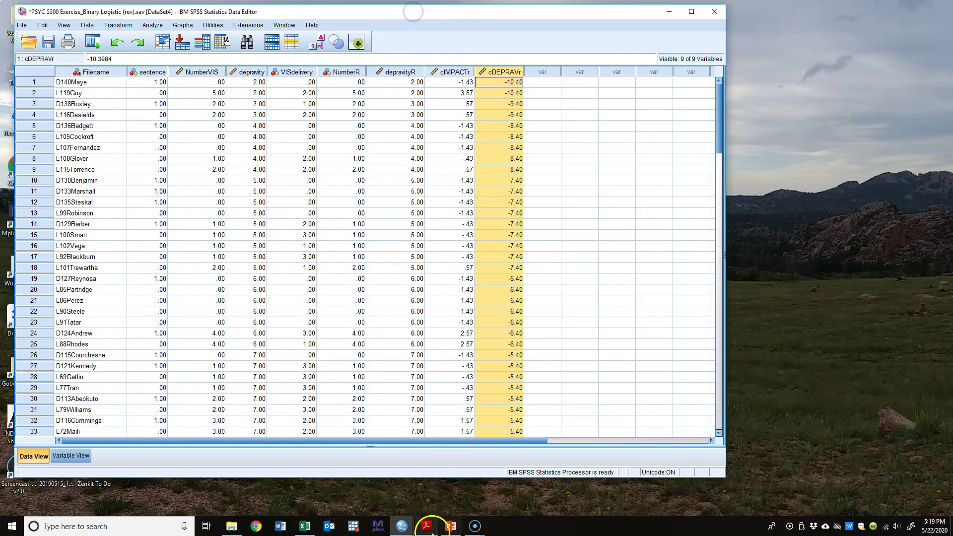
{"action": "mouse_move", "coordinate": [418, 518]}
{"action": "left_click", "coordinate": [387, 484]}
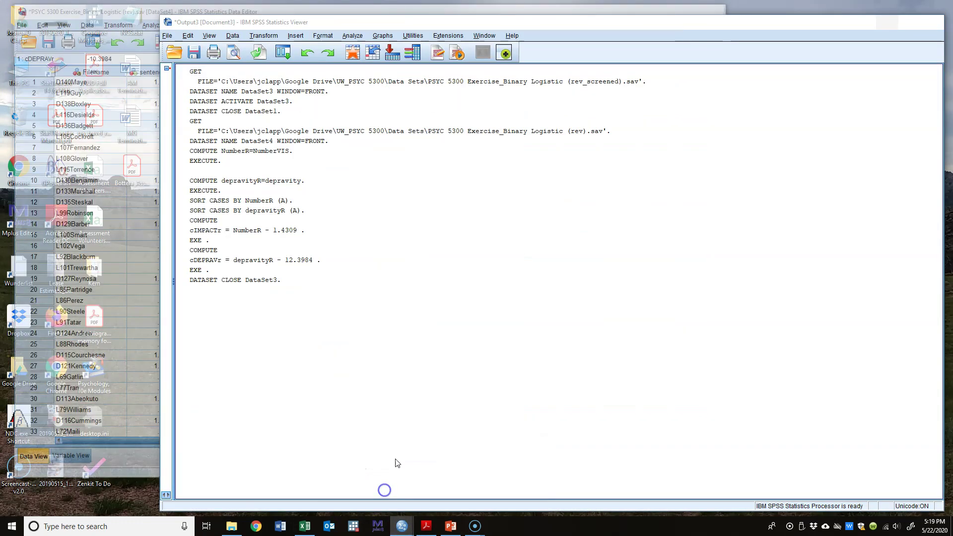
{"action": "scroll", "coordinate": [513, 277], "scroll_direction": "up", "scroll_amount": 5}
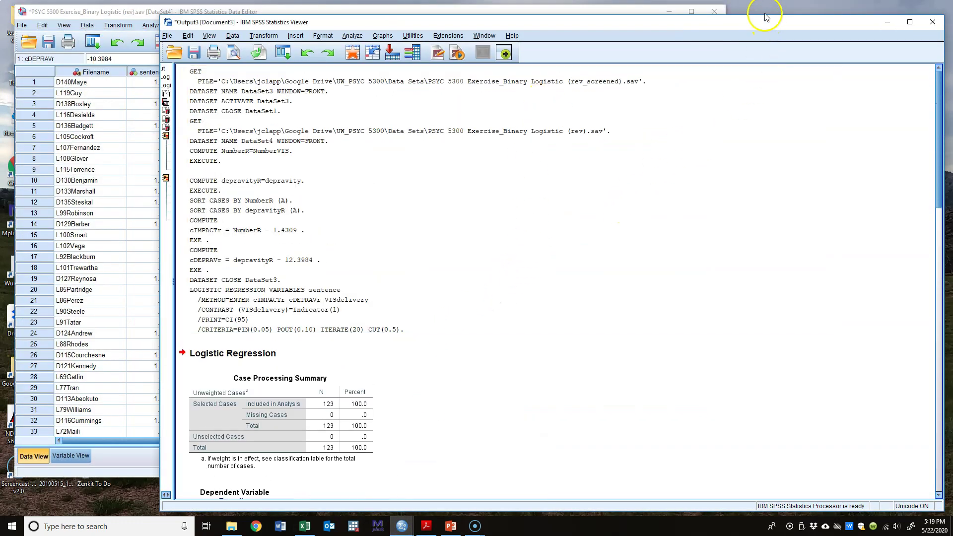
{"action": "left_click_drag", "start_coordinate": [763, 15], "coordinate": [693, 12]}
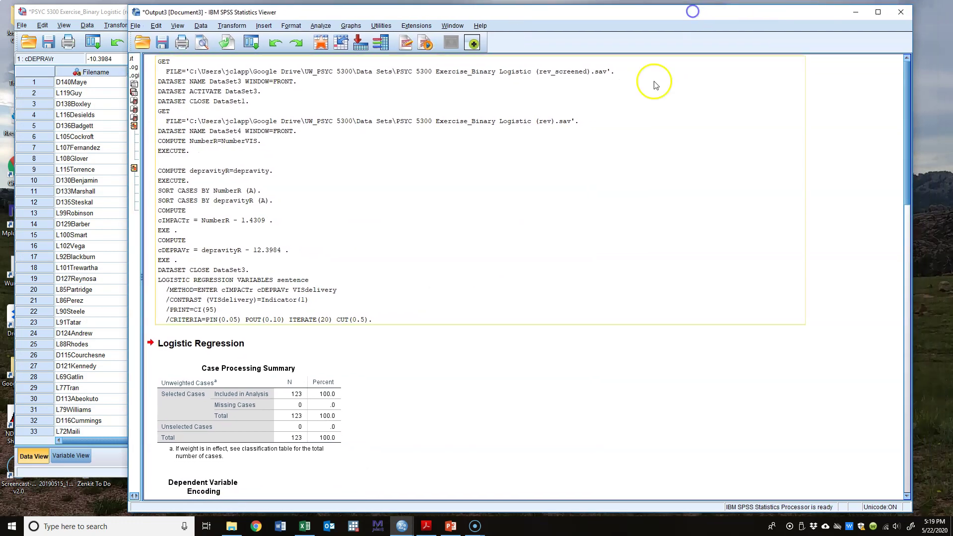
{"action": "scroll", "coordinate": [408, 357], "scroll_direction": "down", "scroll_amount": 1}
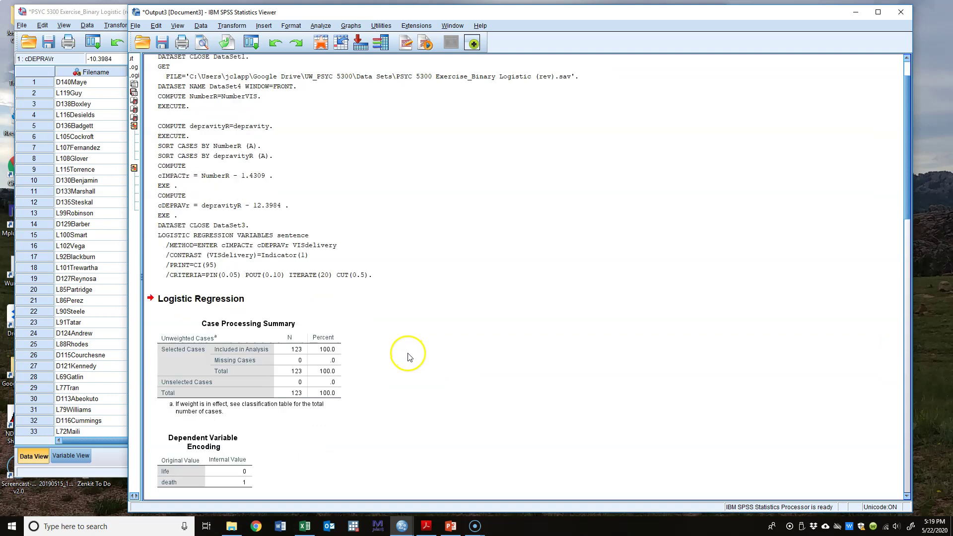
{"action": "left_click_drag", "start_coordinate": [907, 142], "coordinate": [917, 187]}
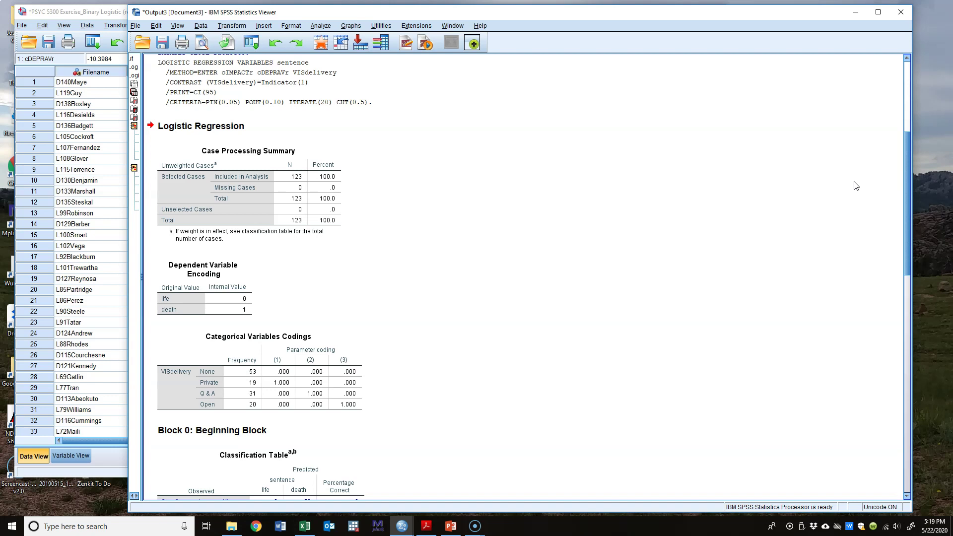
Step: Look through the cases in the Data Editor and return to the Case Processing Summary in the output
{"action": "left_click", "coordinate": [317, 196]}
{"action": "left_click", "coordinate": [77, 12]}
{"action": "left_click_drag", "start_coordinate": [712, 105], "coordinate": [705, 288]}
{"action": "left_click_drag", "start_coordinate": [382, 440], "coordinate": [160, 441]}
{"action": "mouse_move", "coordinate": [720, 112]}
{"action": "left_mouse_down"}
{"action": "mouse_move", "coordinate": [725, 333]}
{"action": "mouse_move", "coordinate": [719, 100]}
{"action": "left_mouse_up"}
{"action": "left_click", "coordinate": [769, 84]}
{"action": "left_click", "coordinate": [327, 234]}
Step: Examine how life and death sentences are coded in the Dependent Variable Encoding table
{"action": "left_click", "coordinate": [239, 302]}
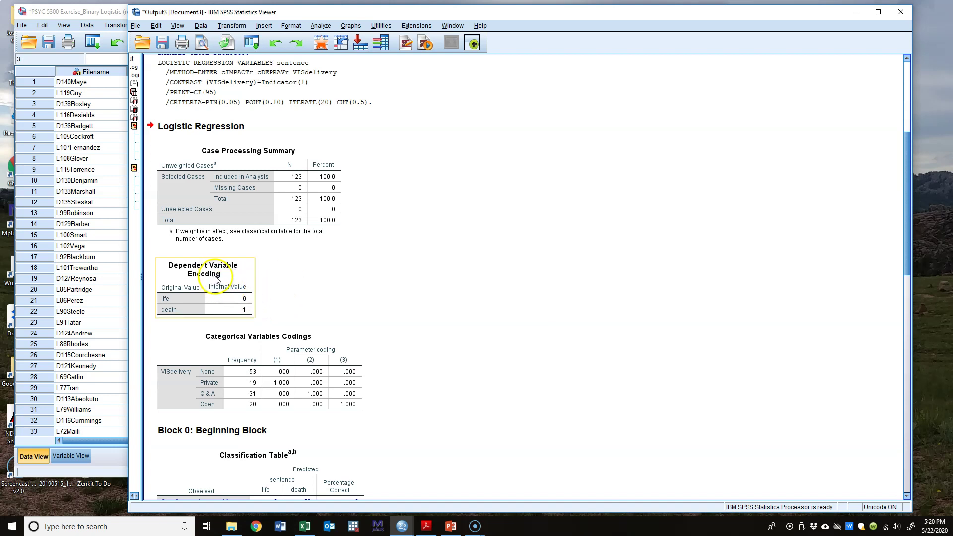
{"action": "left_click", "coordinate": [256, 304]}
{"action": "left_click", "coordinate": [245, 304]}
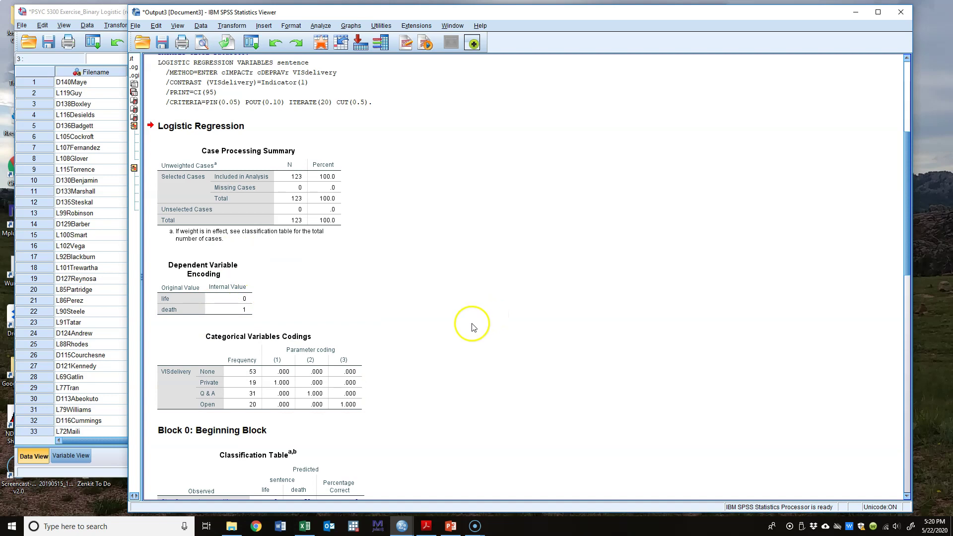
{"action": "left_click", "coordinate": [252, 298]}
Step: Examine the predicted sentences and percentage correct in the Block 0 Classification Table
{"action": "scroll", "coordinate": [480, 373], "scroll_direction": "down", "scroll_amount": 1}
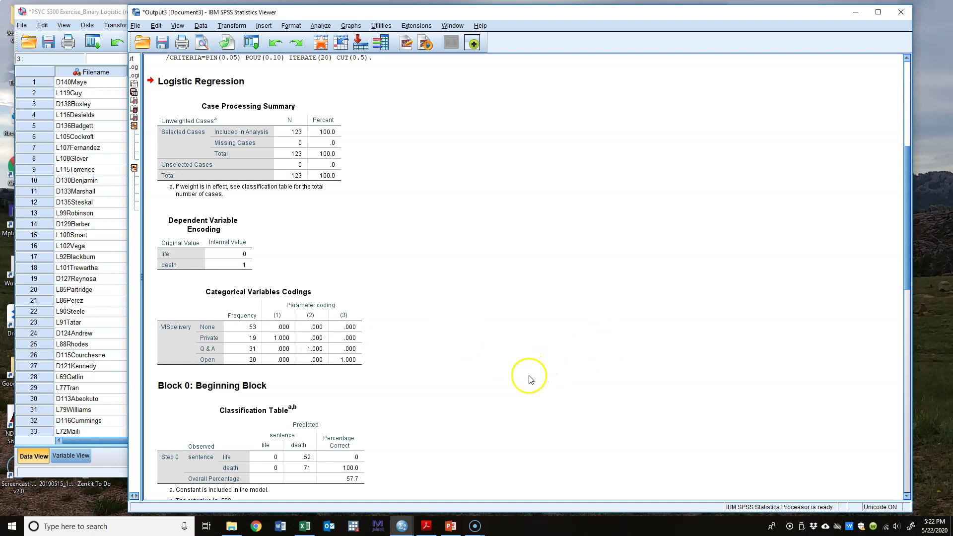
{"action": "scroll", "coordinate": [529, 390], "scroll_direction": "down", "scroll_amount": 2}
{"action": "scroll", "coordinate": [529, 390], "scroll_direction": "down", "scroll_amount": 3}
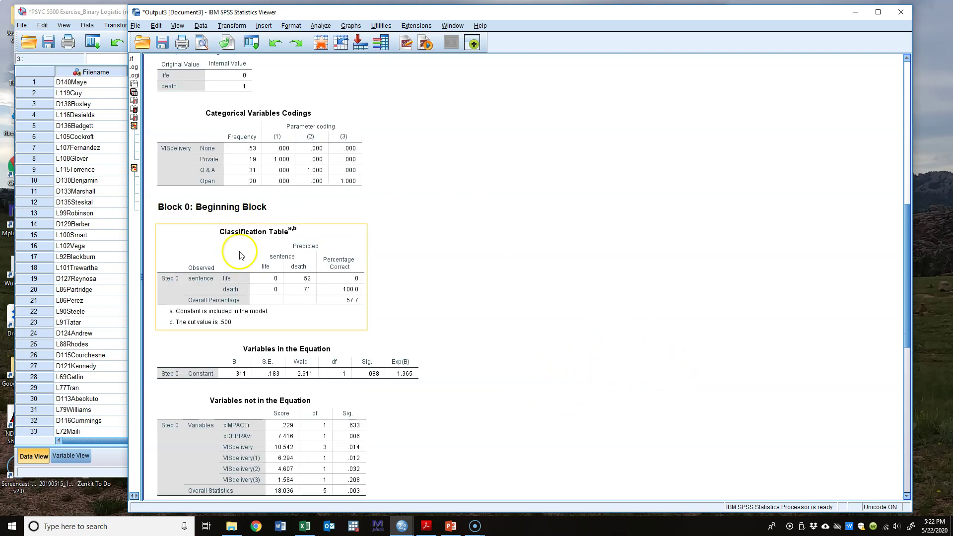
{"action": "scroll", "coordinate": [443, 248], "scroll_direction": "down", "scroll_amount": 2}
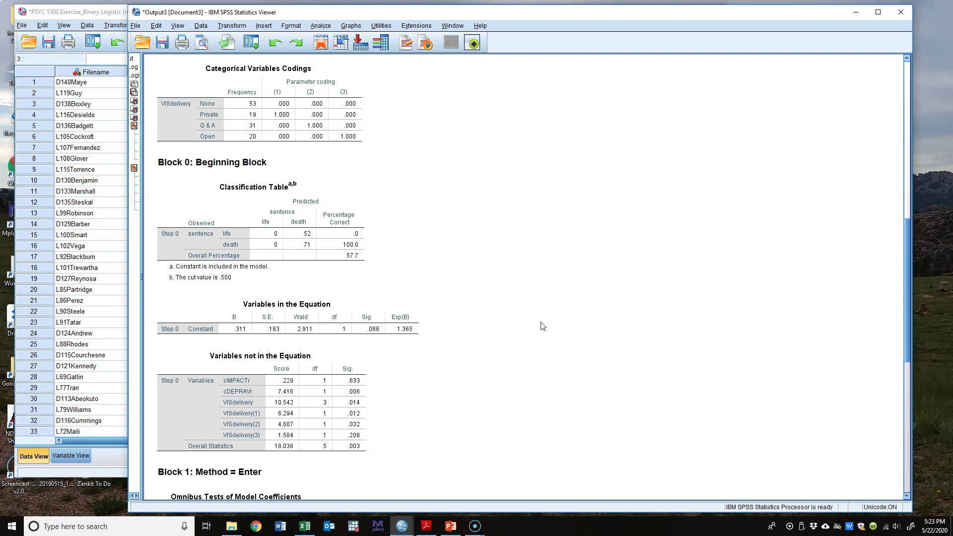
{"action": "left_click", "coordinate": [362, 234]}
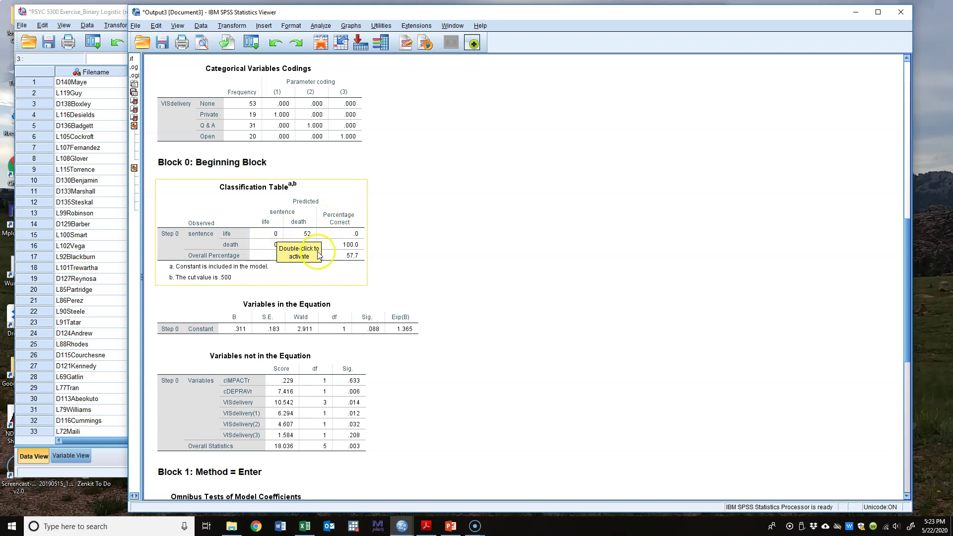
{"action": "left_click", "coordinate": [404, 311]}
{"action": "left_click", "coordinate": [544, 317]}
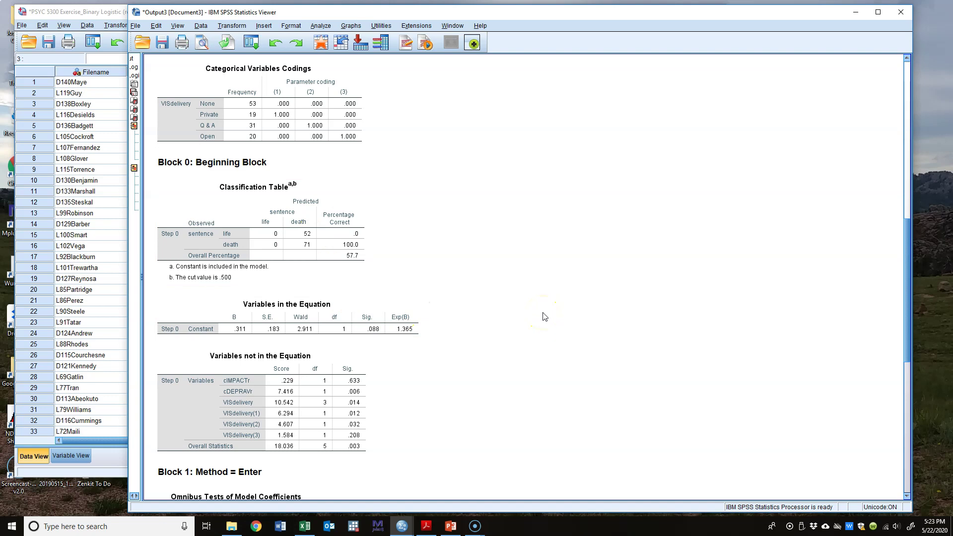
{"action": "left_click", "coordinate": [351, 248]}
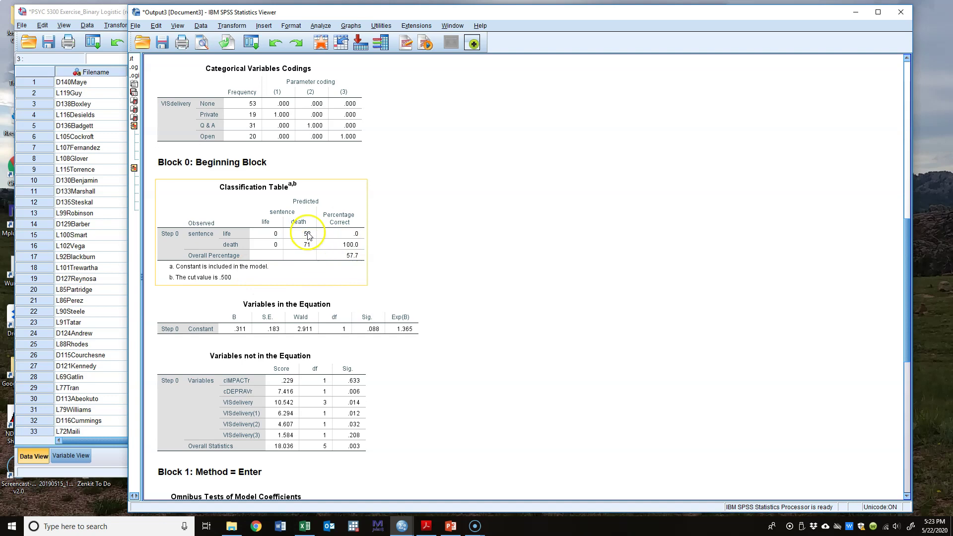
{"action": "left_click", "coordinate": [370, 273]}
{"action": "left_click", "coordinate": [322, 229]}
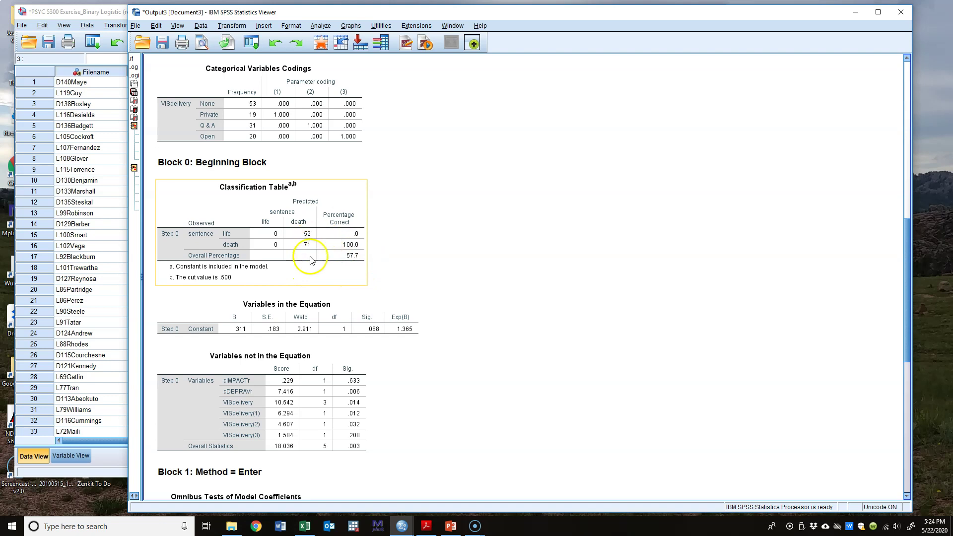
{"action": "left_click", "coordinate": [439, 272]}
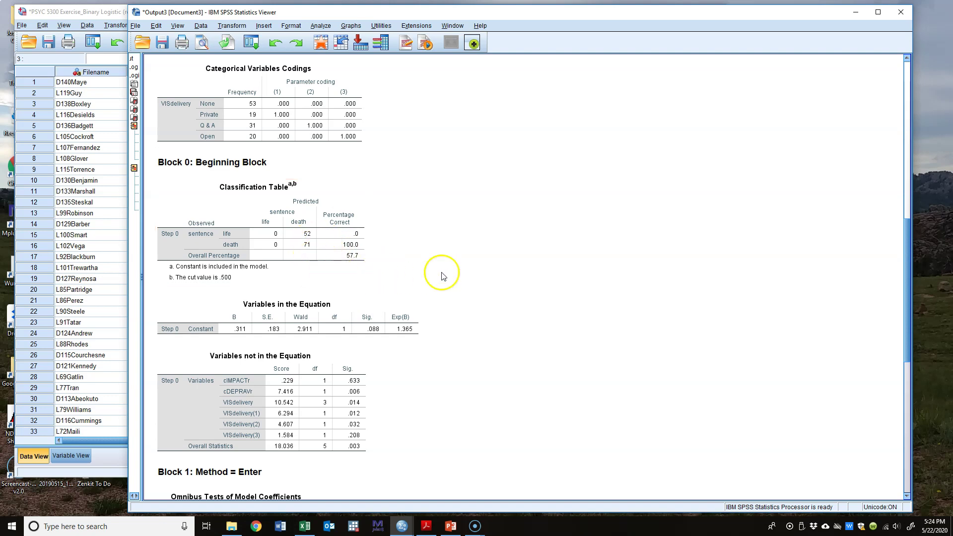
{"action": "left_click", "coordinate": [347, 240]}
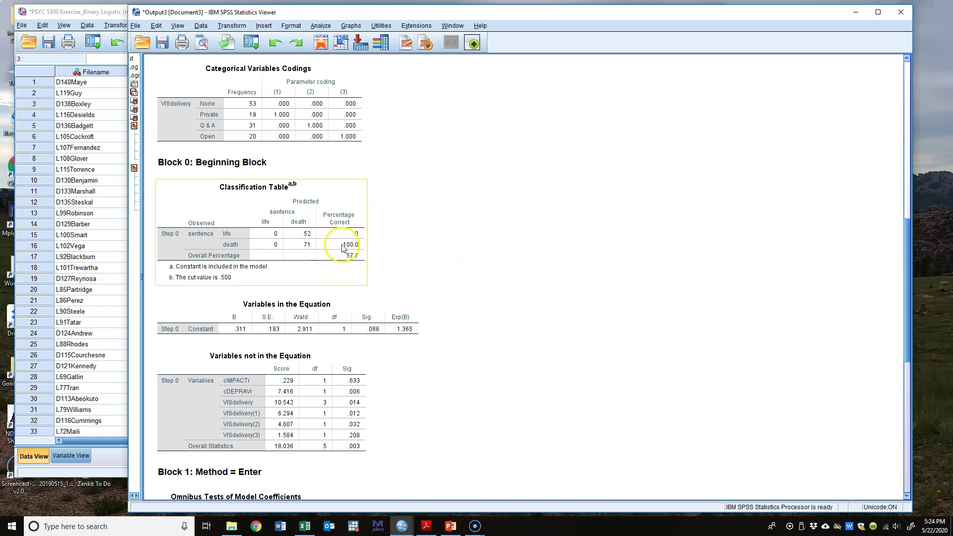
{"action": "left_click", "coordinate": [477, 249]}
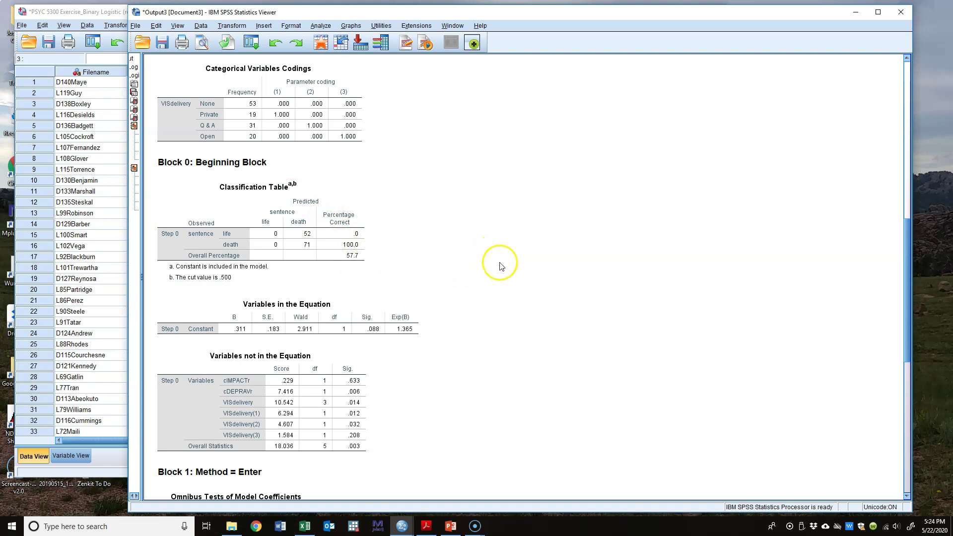
Step: Examine the constant's significance and Exp(B) in the Block 0 Variables in the Equation table
{"action": "scroll", "coordinate": [504, 308], "scroll_direction": "down", "scroll_amount": 2}
{"action": "left_click", "coordinate": [356, 284]}
{"action": "left_click", "coordinate": [449, 283]}
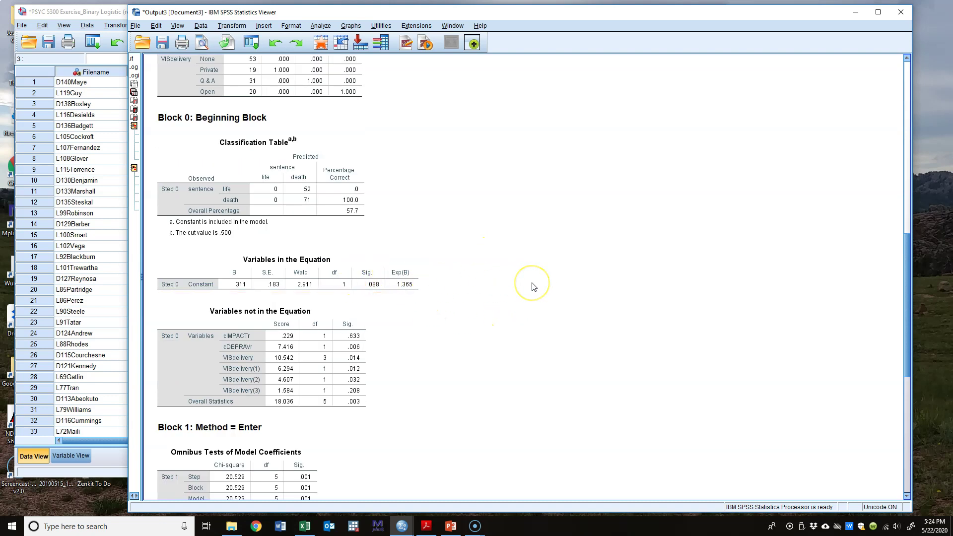
{"action": "left_click", "coordinate": [357, 278]}
{"action": "left_click", "coordinate": [479, 288]}
{"action": "left_click", "coordinate": [417, 281]}
{"action": "left_click", "coordinate": [411, 296]}
{"action": "left_click", "coordinate": [319, 296]}
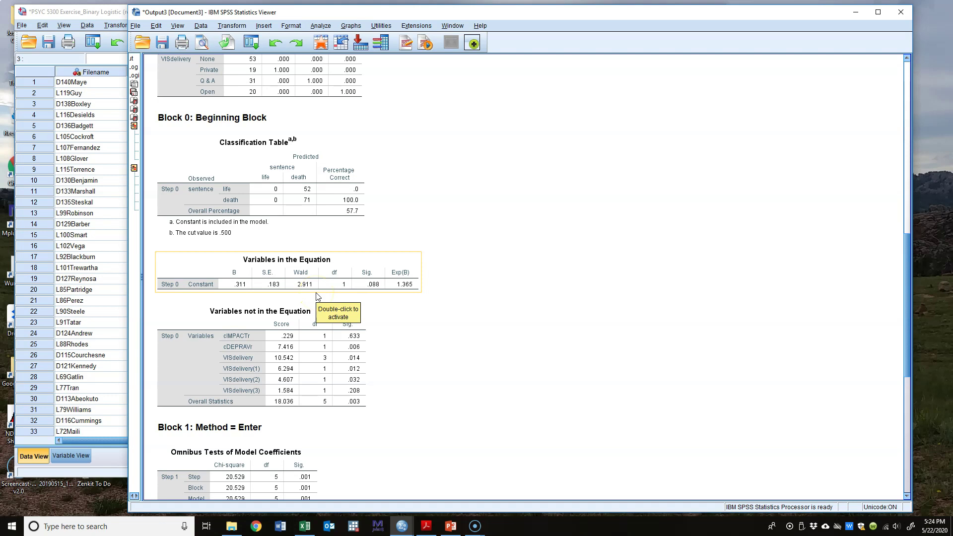
{"action": "left_click", "coordinate": [430, 334]}
{"action": "left_click", "coordinate": [413, 289]}
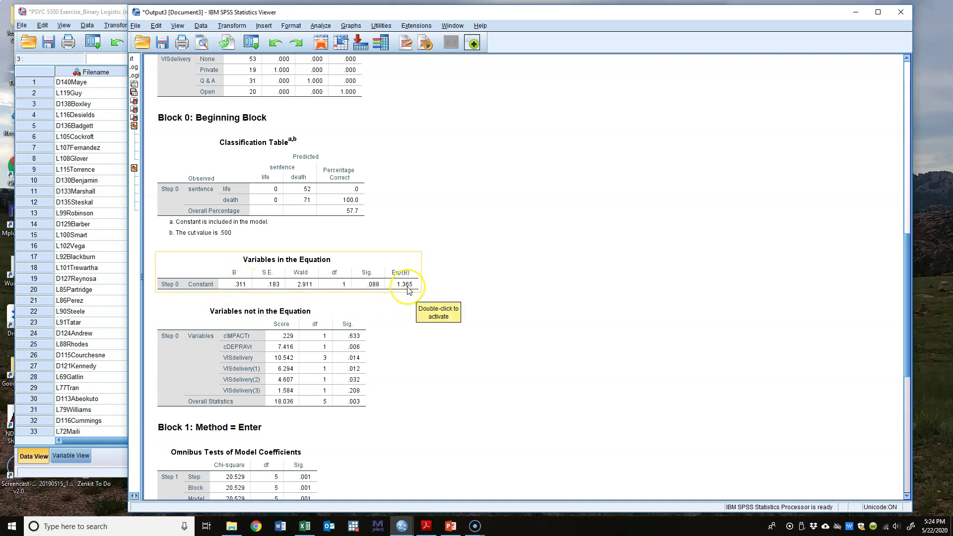
{"action": "left_click", "coordinate": [423, 288]}
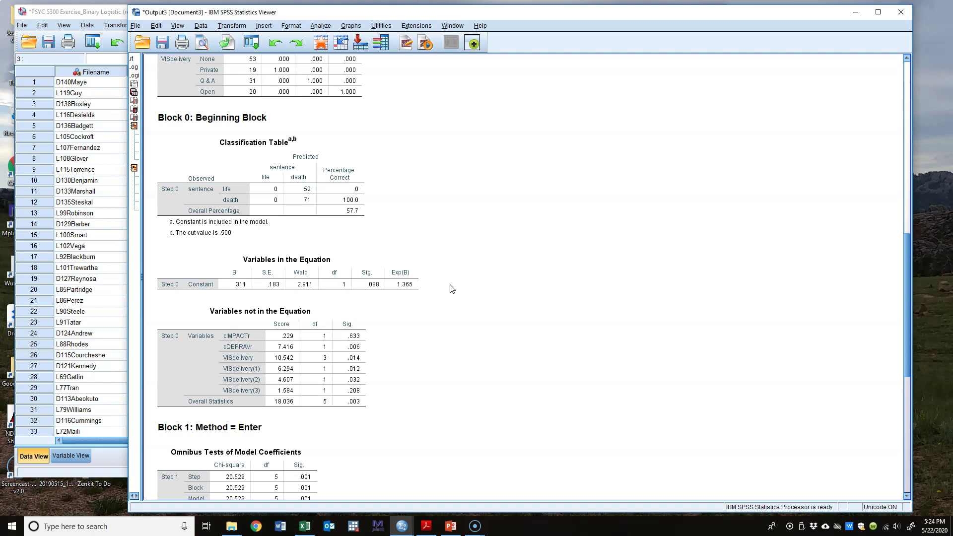
{"action": "left_click", "coordinate": [401, 296]}
{"action": "left_click", "coordinate": [402, 290]}
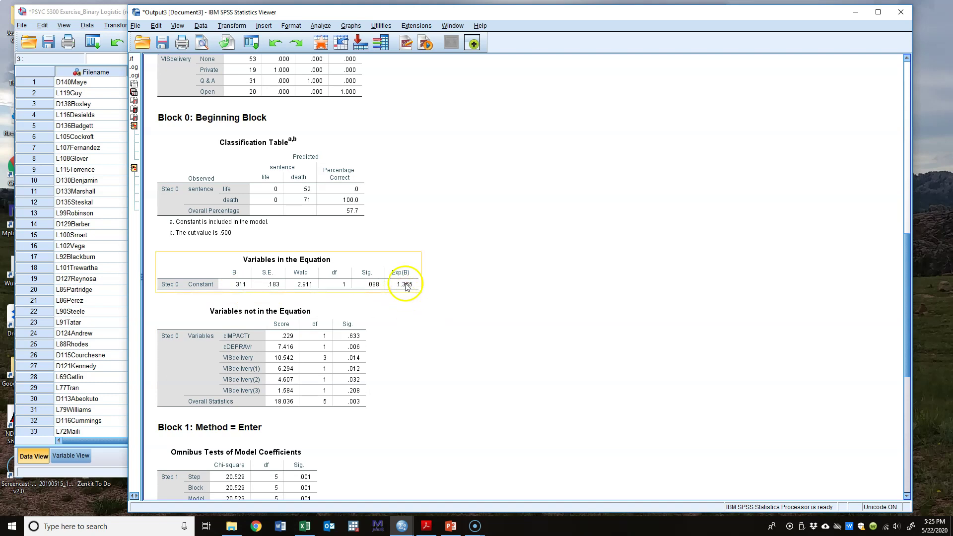
{"action": "left_click", "coordinate": [428, 294]}
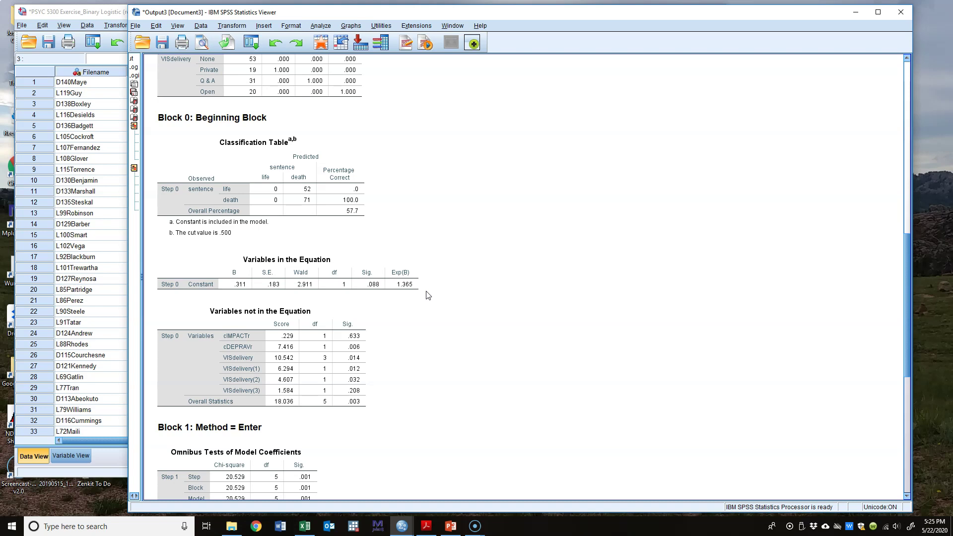
{"action": "left_click", "coordinate": [412, 290]}
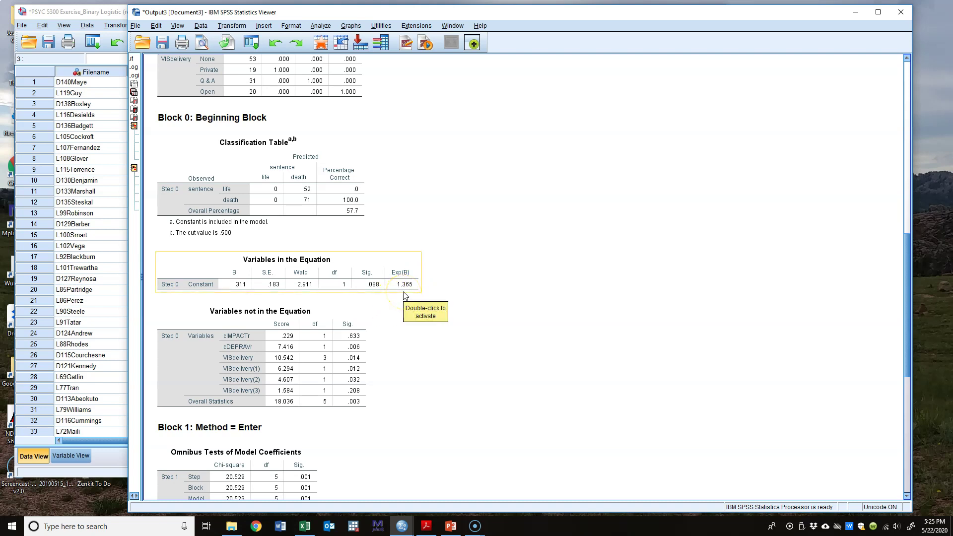
{"action": "left_click", "coordinate": [410, 289]}
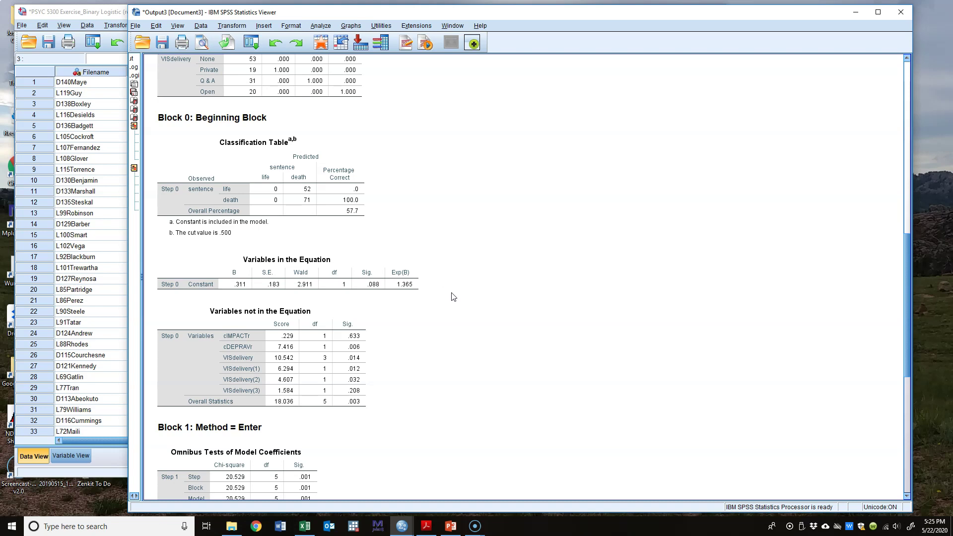
Step: Review the constant's statistics for the intercept-only model in Block 0
{"action": "left_click", "coordinate": [410, 278]}
{"action": "left_click", "coordinate": [392, 298]}
{"action": "left_click", "coordinate": [410, 287]}
{"action": "left_click", "coordinate": [443, 300]}
{"action": "left_click", "coordinate": [414, 281]}
Step: Examine the significance of cIMPACTr, cDEPRAVr and the VISdelivery terms in the Variables not in the Equation table
{"action": "scroll", "coordinate": [500, 383], "scroll_direction": "down", "scroll_amount": 2}
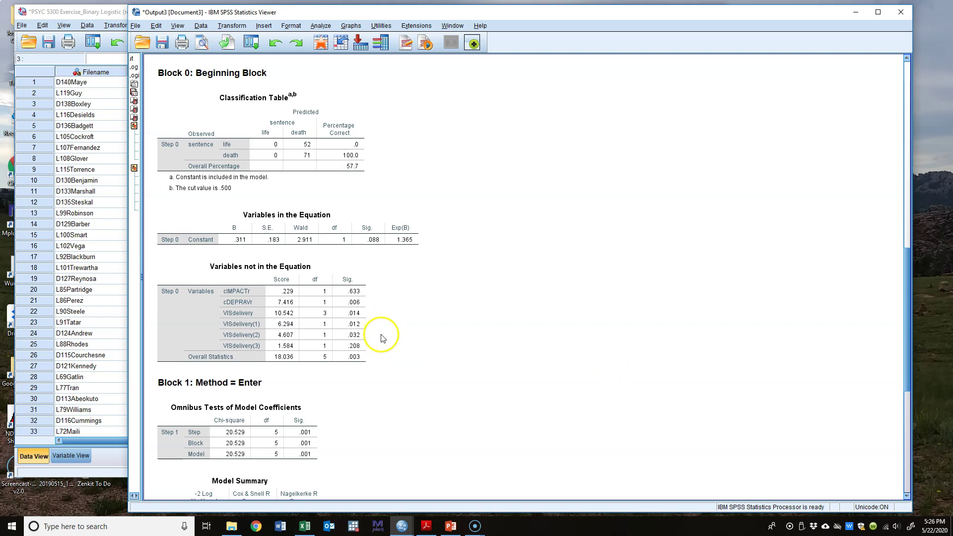
{"action": "left_click", "coordinate": [349, 309]}
{"action": "left_click", "coordinate": [441, 323]}
{"action": "left_click", "coordinate": [366, 297]}
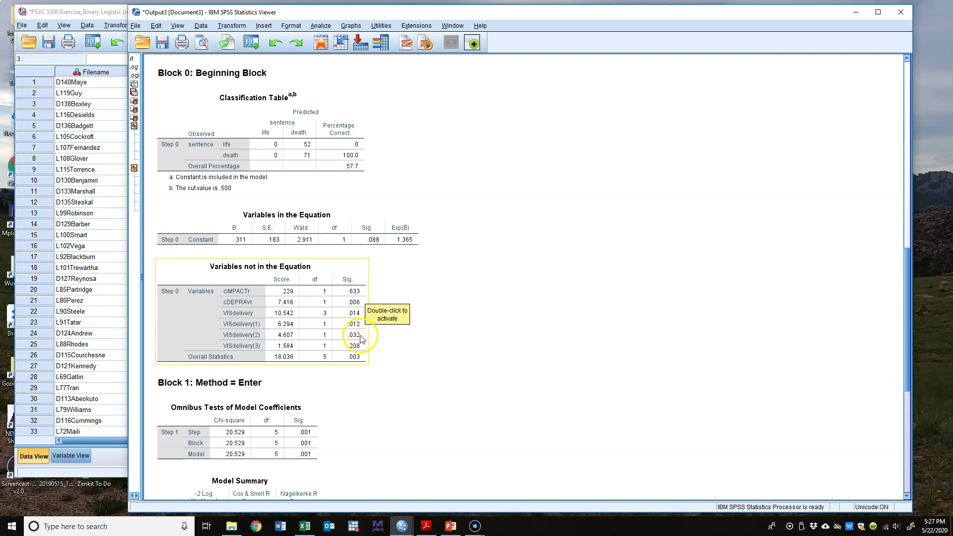
{"action": "left_click", "coordinate": [381, 376]}
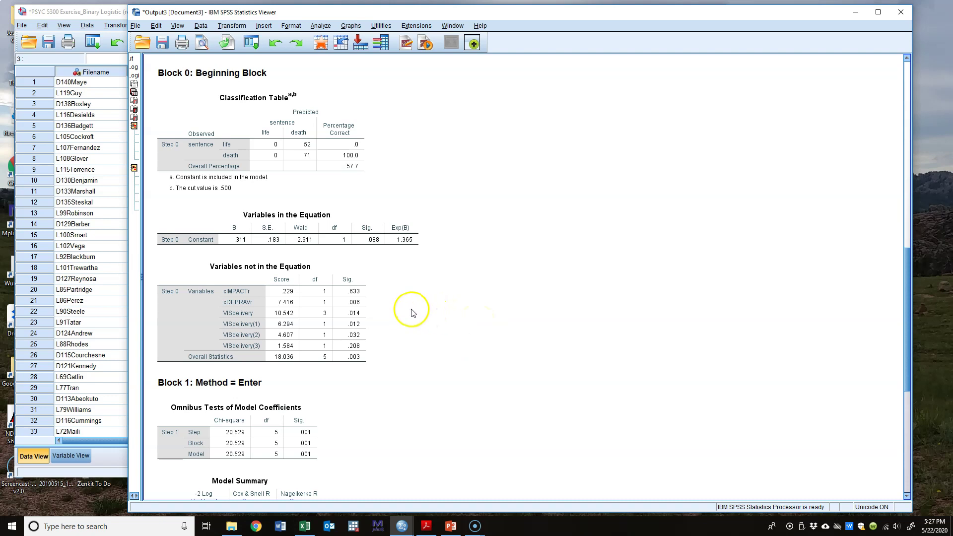
{"action": "left_click", "coordinate": [365, 307]}
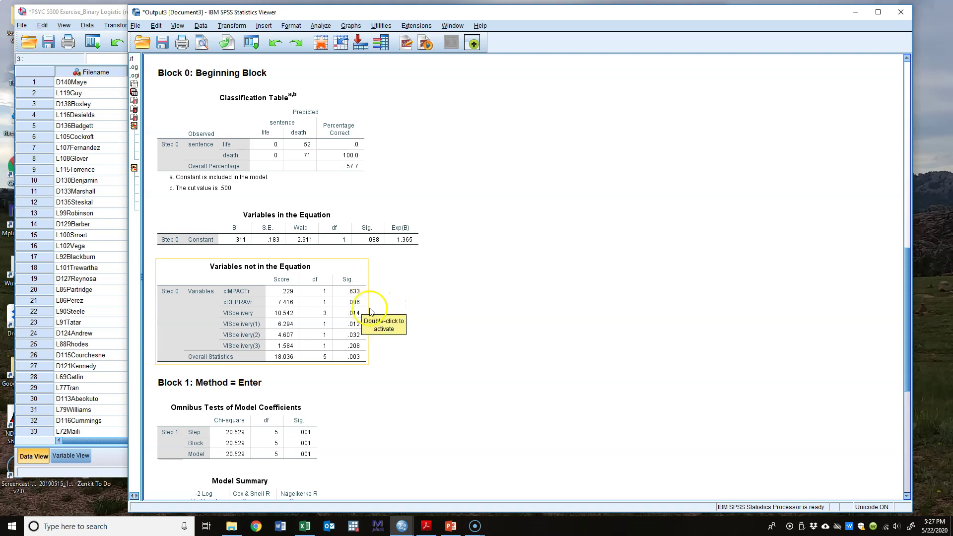
{"action": "left_click", "coordinate": [426, 345]}
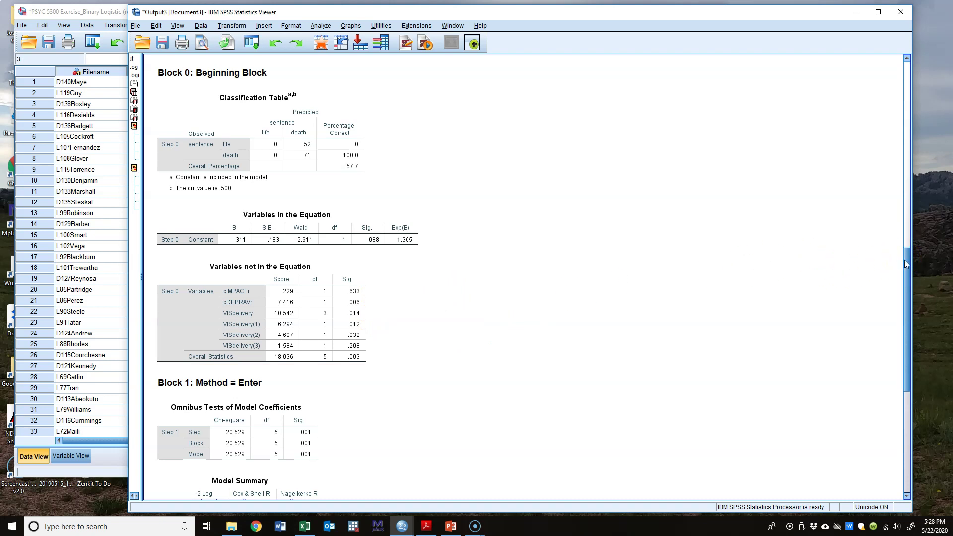
Step: Look through the Block 1: Method = Enter output and compare its layout with the Block 0 tables
{"action": "left_click_drag", "start_coordinate": [904, 272], "coordinate": [921, 344]}
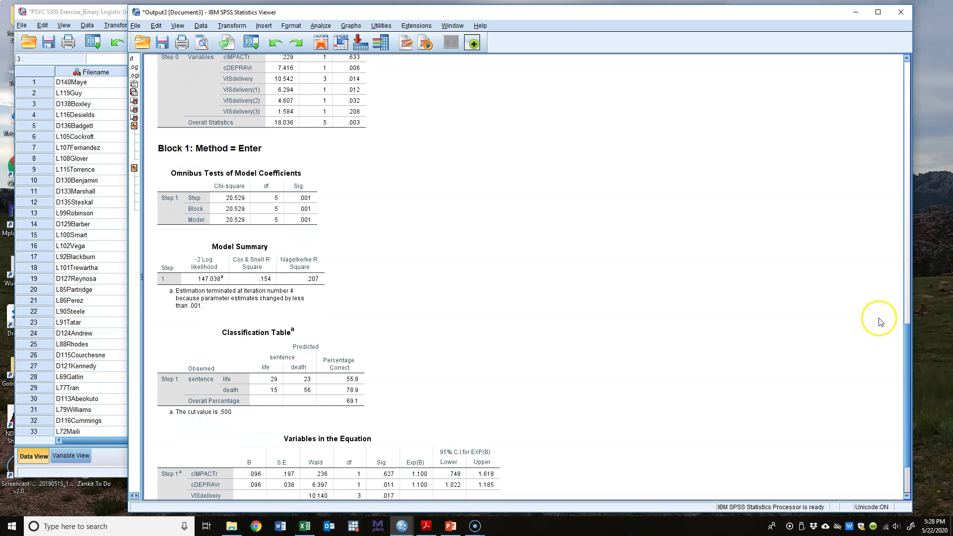
{"action": "left_click", "coordinate": [305, 178]}
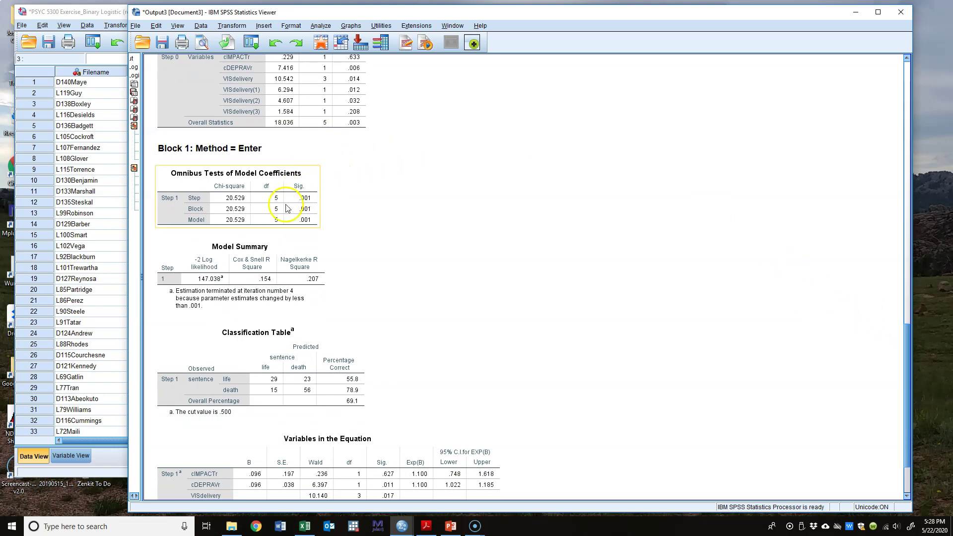
{"action": "left_click", "coordinate": [172, 155]}
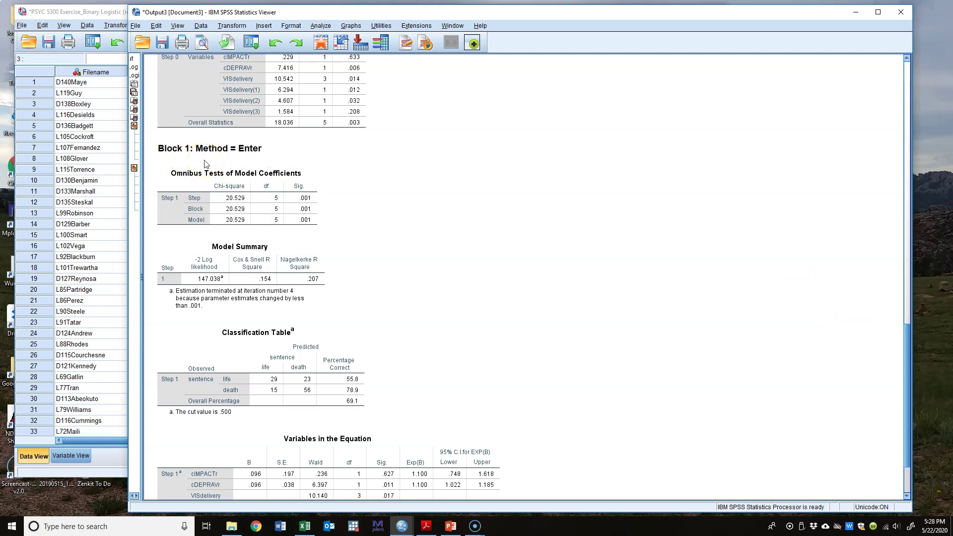
{"action": "scroll", "coordinate": [754, 318], "scroll_direction": "up", "scroll_amount": 10}
{"action": "scroll", "coordinate": [721, 343], "scroll_direction": "down", "scroll_amount": 3}
{"action": "scroll", "coordinate": [490, 325], "scroll_direction": "down", "scroll_amount": 3}
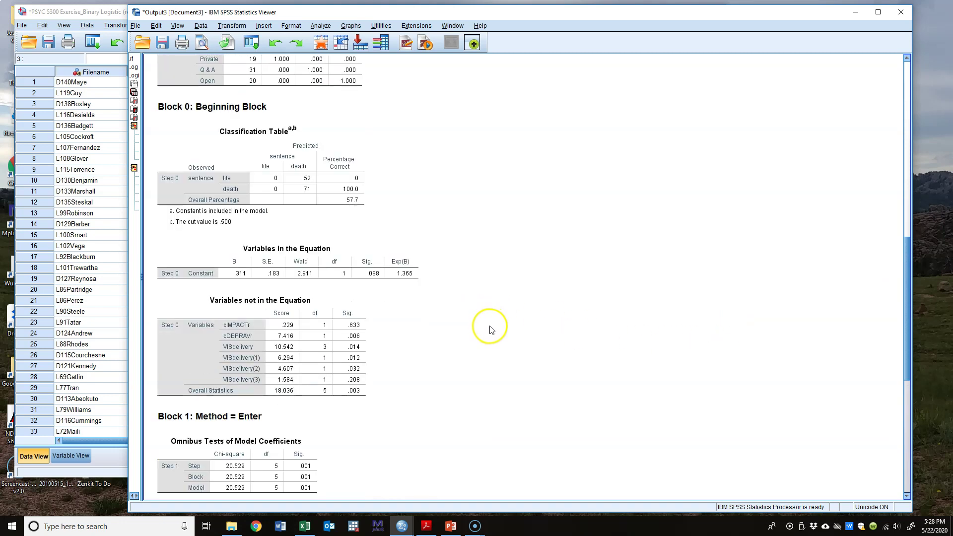
{"action": "scroll", "coordinate": [457, 367], "scroll_direction": "down", "scroll_amount": 3}
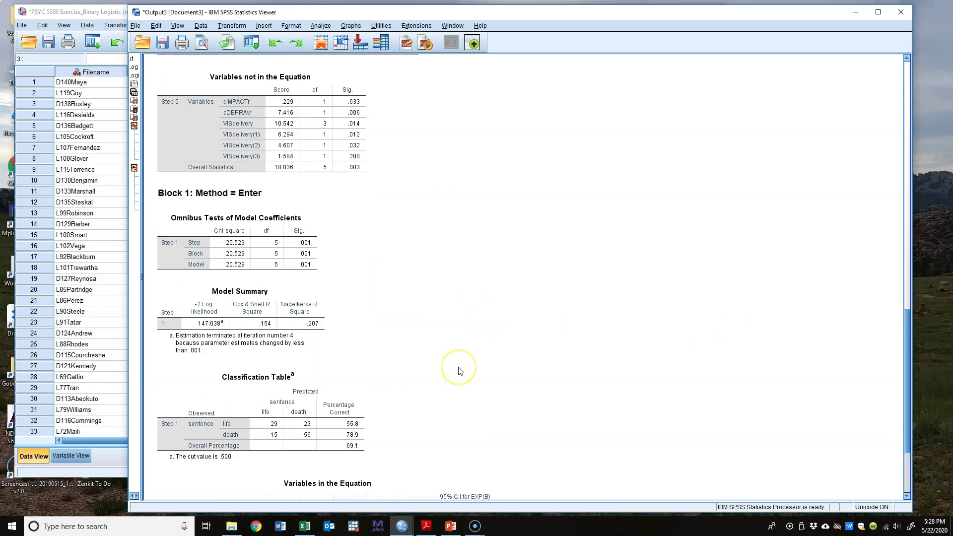
{"action": "scroll", "coordinate": [460, 370], "scroll_direction": "down", "scroll_amount": 1}
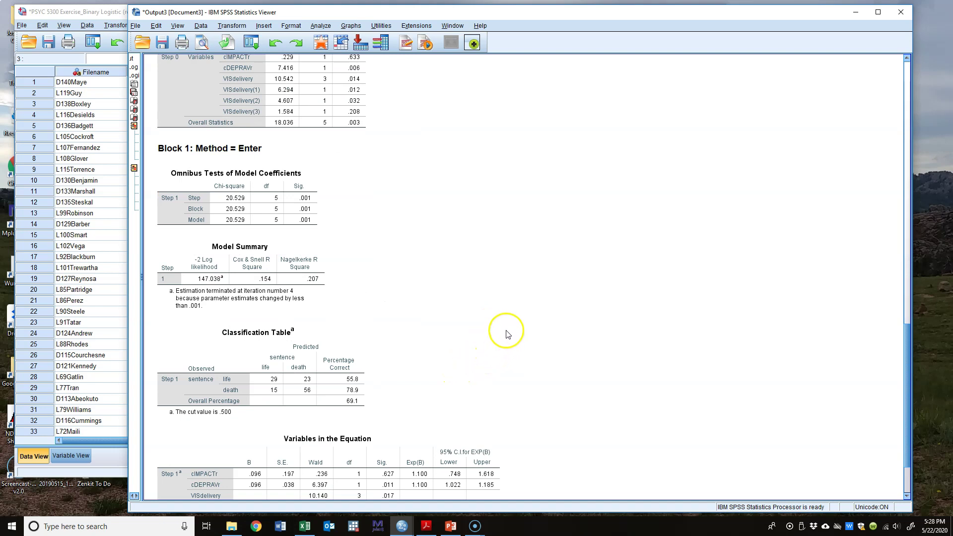
Step: Look over the predictors and constant listed in the Block 1 Variables in the Equation table
{"action": "scroll", "coordinate": [505, 316], "scroll_direction": "down", "scroll_amount": 2}
{"action": "left_click", "coordinate": [266, 416]}
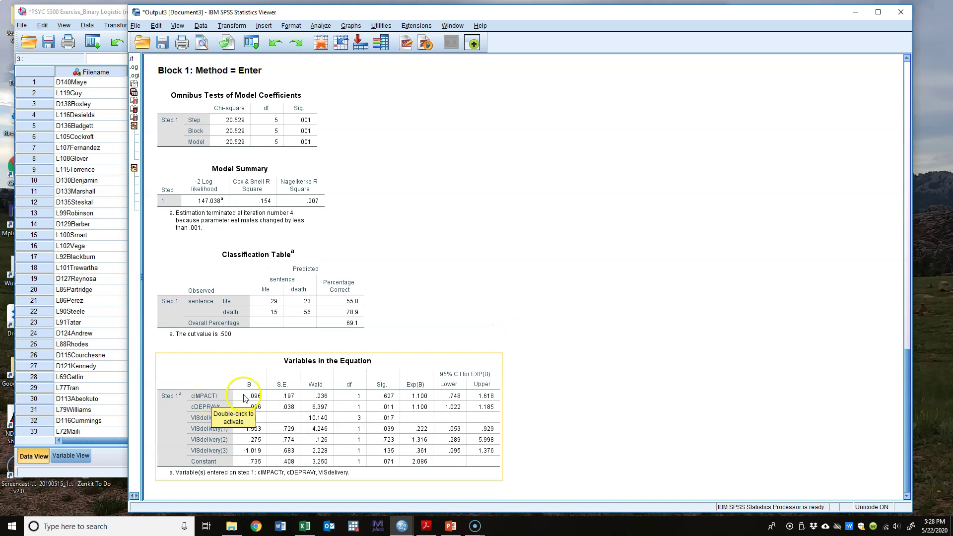
{"action": "left_click", "coordinate": [726, 465]}
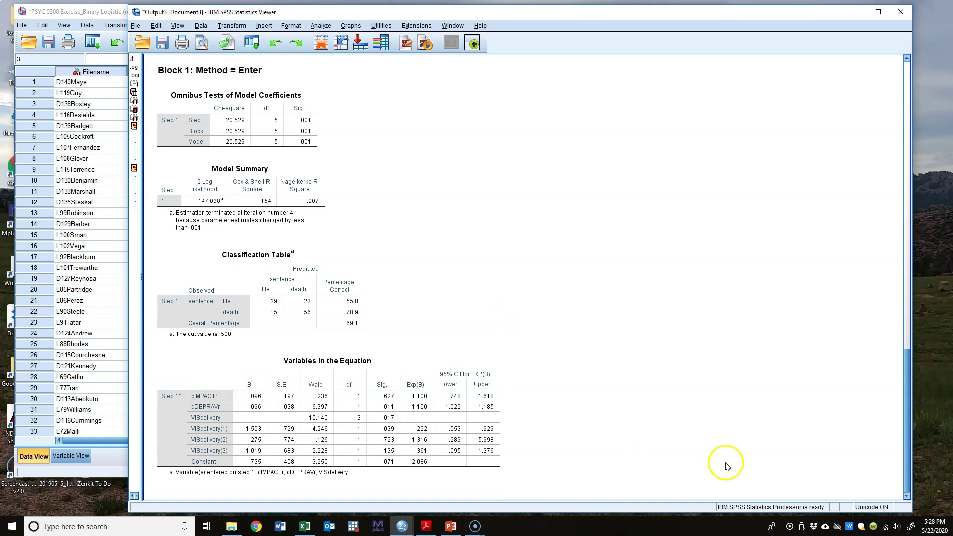
{"action": "left_click", "coordinate": [243, 455]}
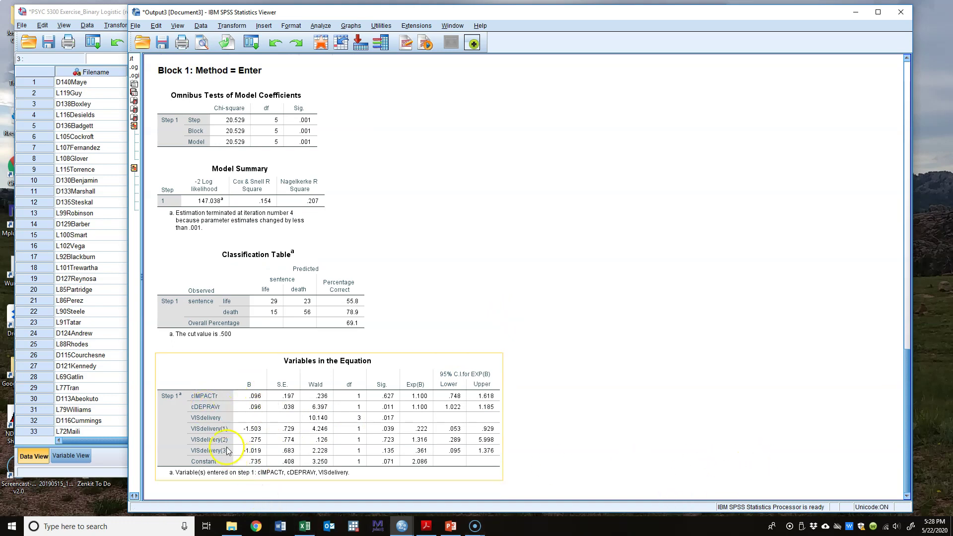
{"action": "left_click", "coordinate": [506, 472]}
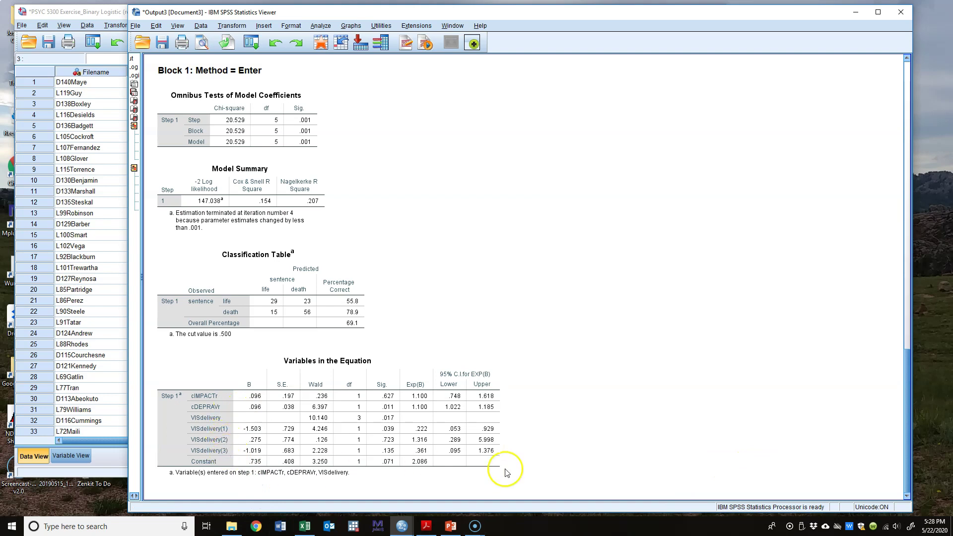
Step: Examine the significance values in the Block 1 Omnibus Tests of Model Coefficients table
{"action": "scroll", "coordinate": [633, 425], "scroll_direction": "up", "scroll_amount": 3}
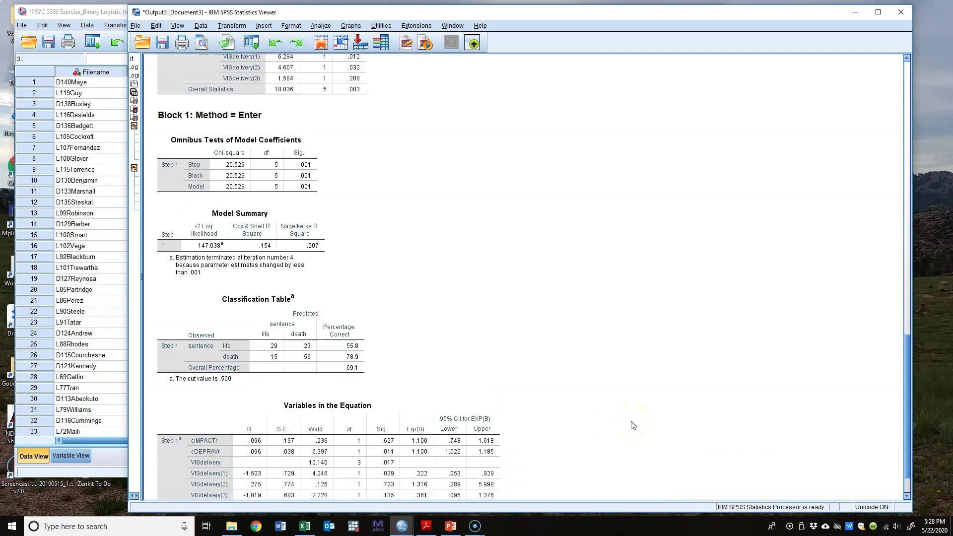
{"action": "scroll", "coordinate": [464, 252], "scroll_direction": "up", "scroll_amount": 3}
{"action": "left_click", "coordinate": [271, 187]}
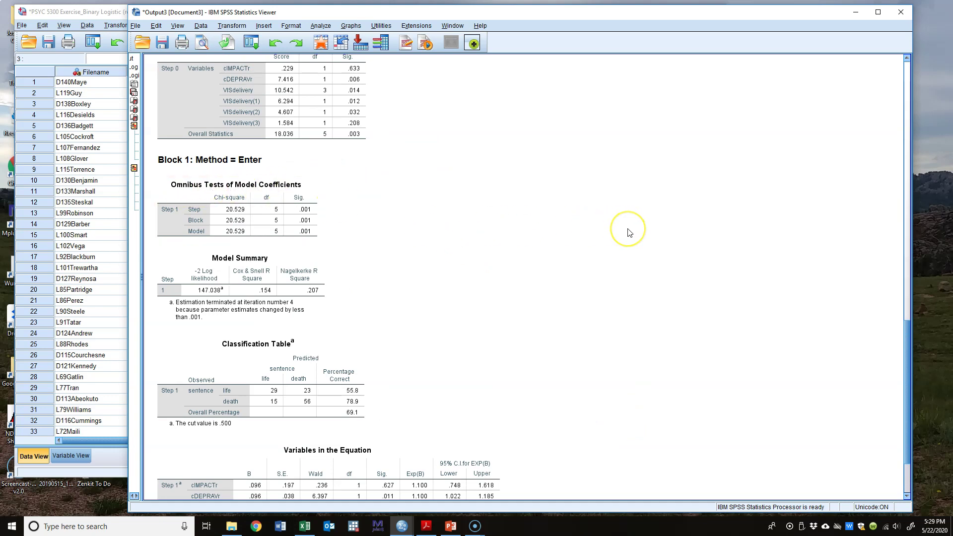
{"action": "left_click", "coordinate": [308, 214]}
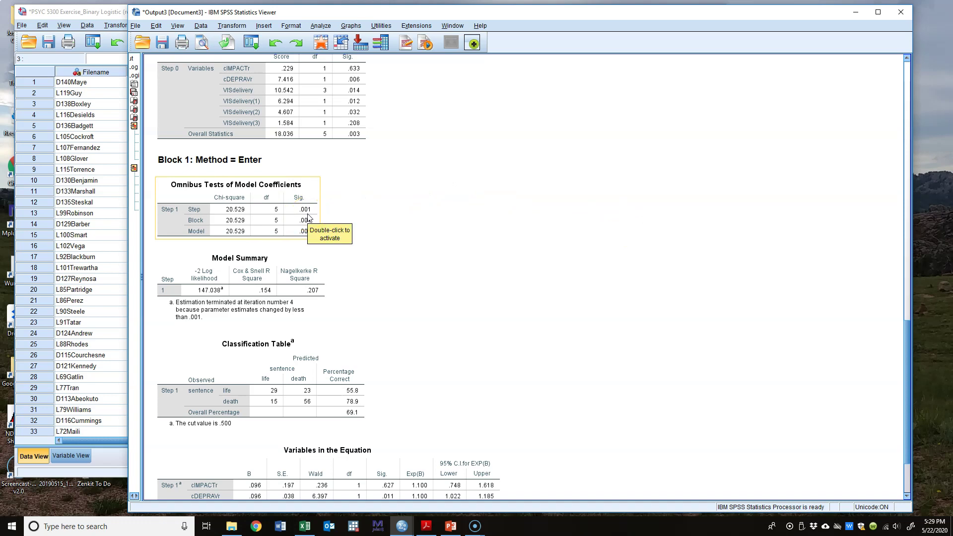
{"action": "left_click", "coordinate": [393, 210]}
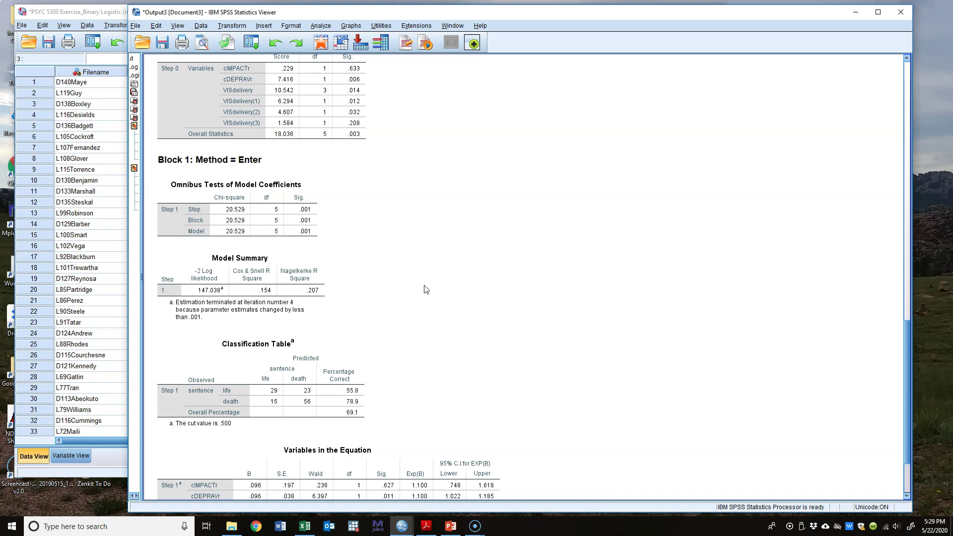
{"action": "left_click", "coordinate": [319, 218]}
Step: Compare the constant-only model in Block 0 with the Block 1 model containing all predictors
{"action": "scroll", "coordinate": [453, 298], "scroll_direction": "up", "scroll_amount": 5}
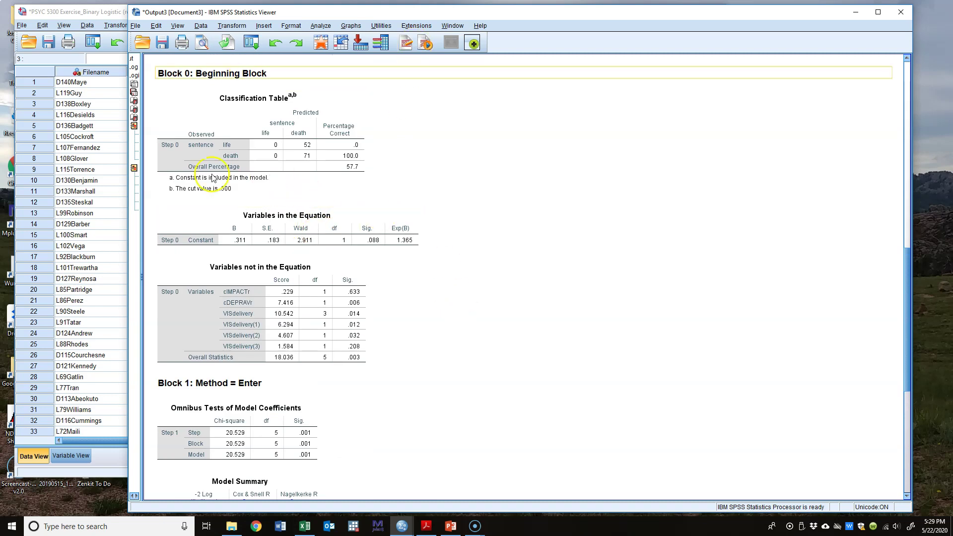
{"action": "scroll", "coordinate": [419, 340], "scroll_direction": "down", "scroll_amount": 4}
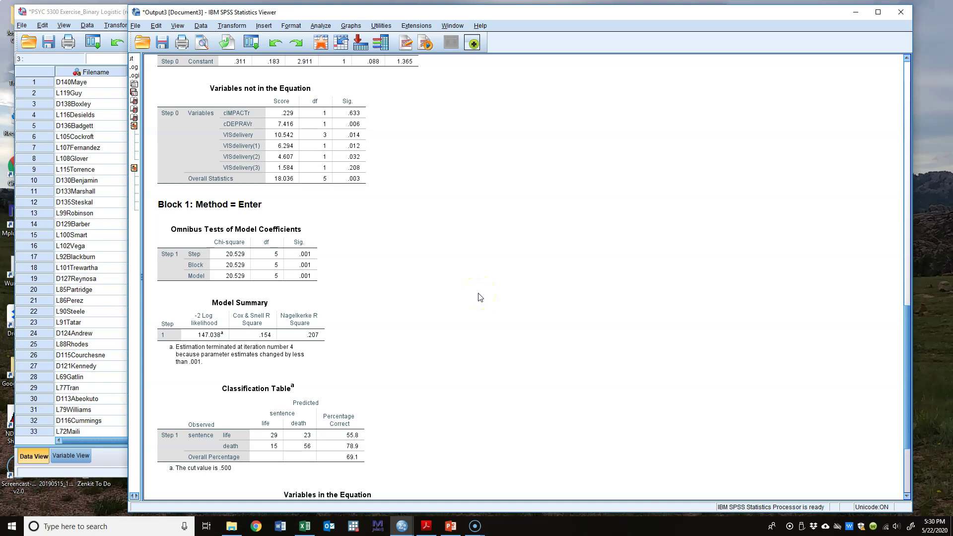
{"action": "scroll", "coordinate": [464, 358], "scroll_direction": "down", "scroll_amount": 3}
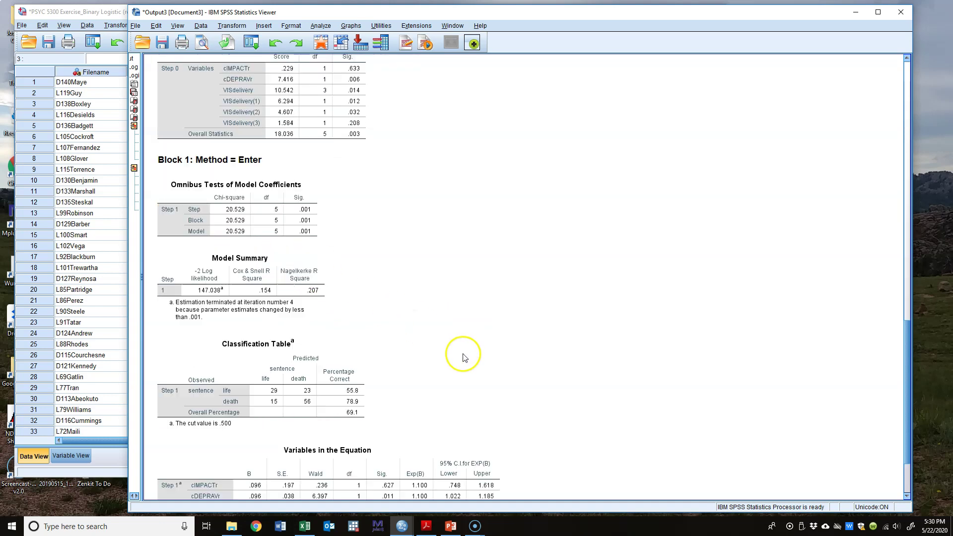
{"action": "scroll", "coordinate": [464, 358], "scroll_direction": "down", "scroll_amount": 5}
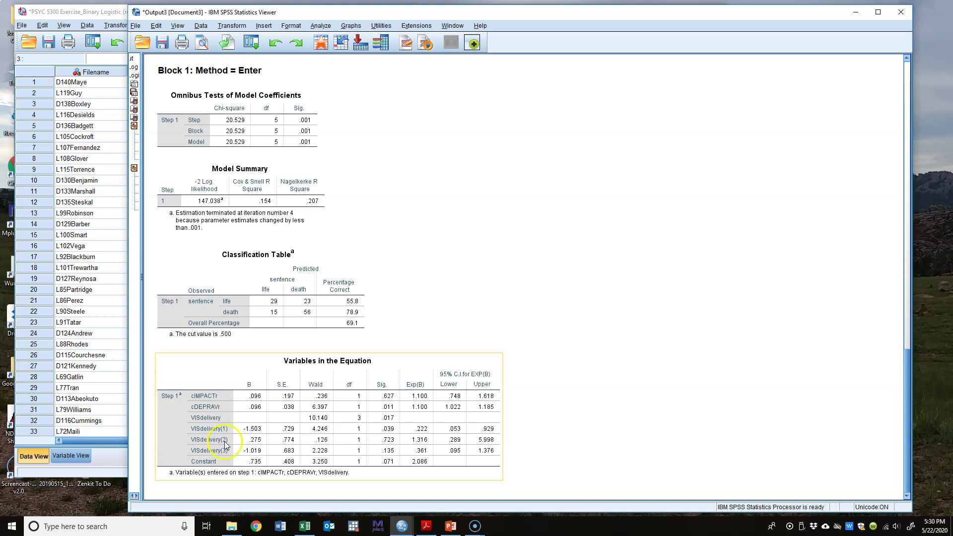
{"action": "scroll", "coordinate": [510, 293], "scroll_direction": "up", "scroll_amount": 6}
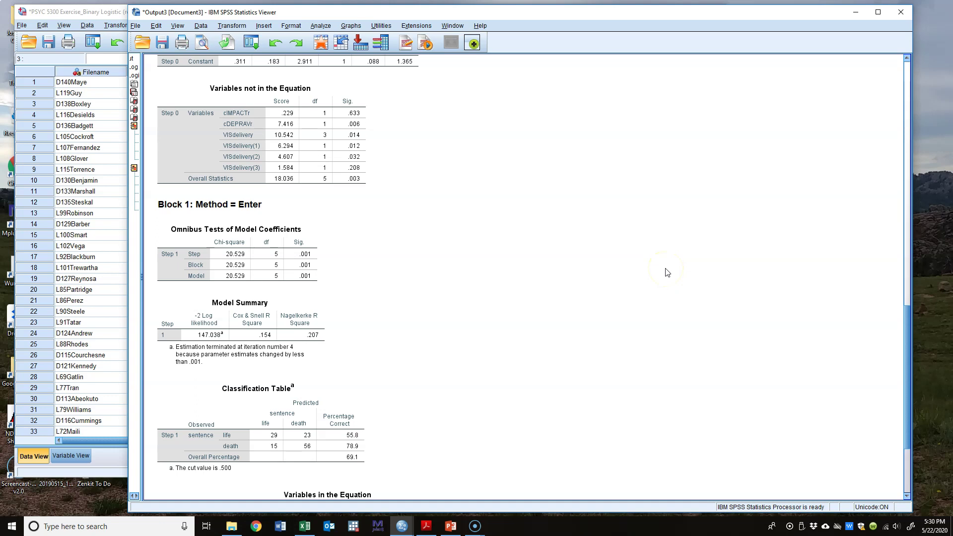
{"action": "scroll", "coordinate": [606, 249], "scroll_direction": "up", "scroll_amount": 8}
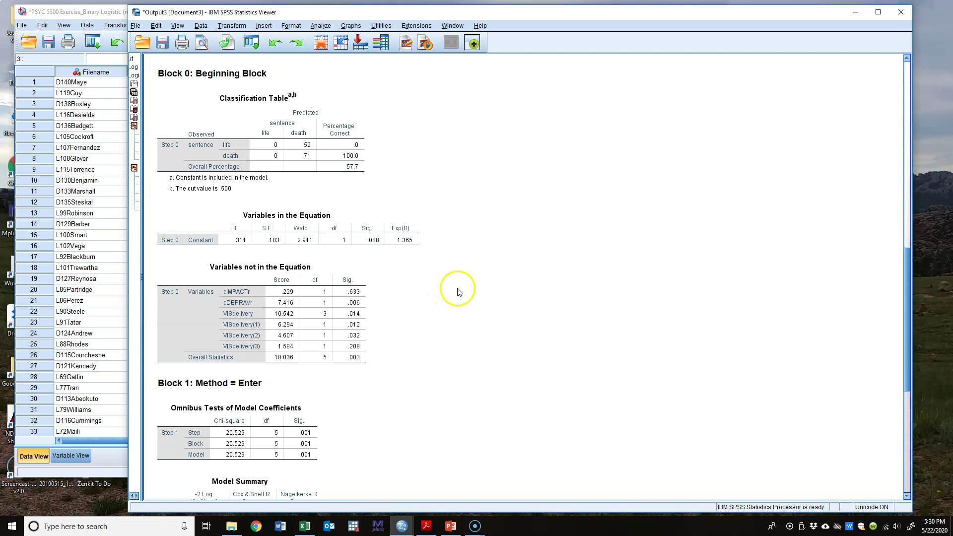
{"action": "scroll", "coordinate": [458, 291], "scroll_direction": "down", "scroll_amount": 10}
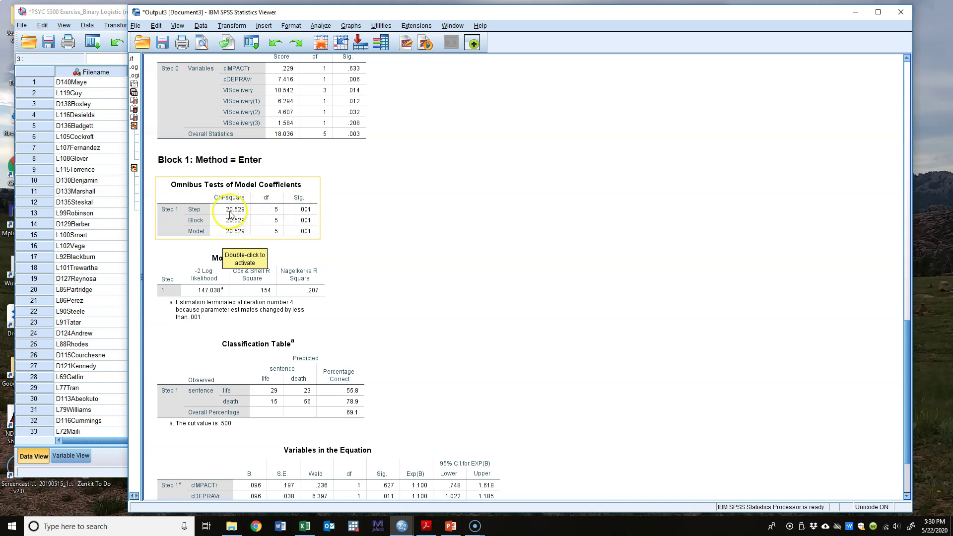
Step: Examine the degrees of freedom in the Omnibus Tests table and the fit statistics in the Model Summary
{"action": "left_click", "coordinate": [238, 263]}
{"action": "left_click", "coordinate": [415, 257]}
{"action": "left_click", "coordinate": [308, 279]}
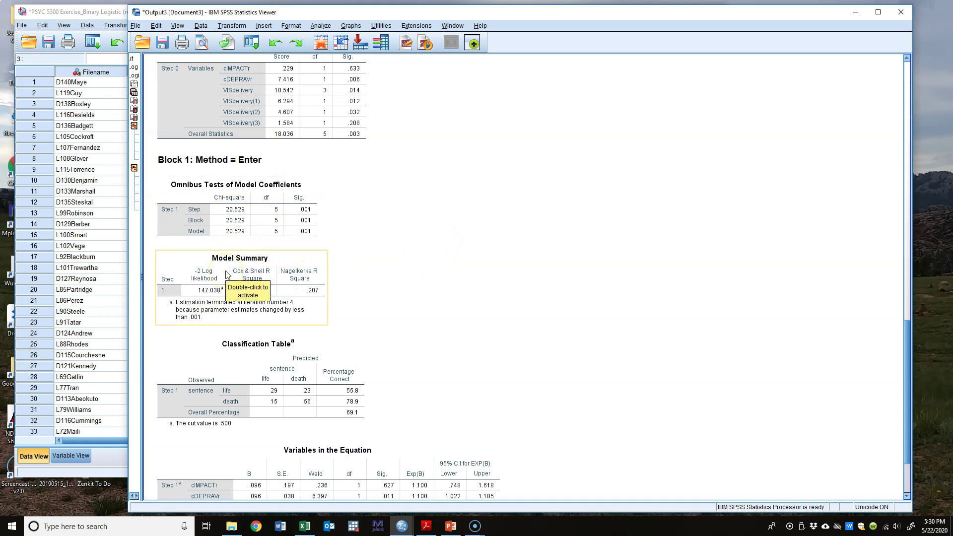
{"action": "left_click", "coordinate": [279, 211]}
{"action": "left_click", "coordinate": [331, 208]}
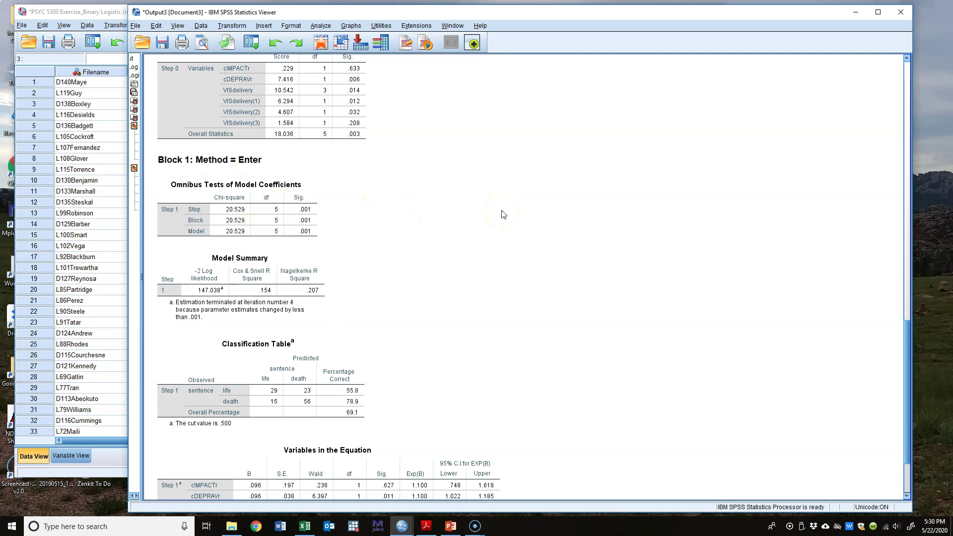
{"action": "left_click", "coordinate": [270, 209]}
{"action": "key", "text": "Up"}
{"action": "key", "text": "Up"}
{"action": "key", "text": "Up"}
{"action": "left_click", "coordinate": [462, 296]}
{"action": "scroll", "coordinate": [464, 296], "scroll_direction": "down", "scroll_amount": 3}
{"action": "left_click", "coordinate": [287, 310]}
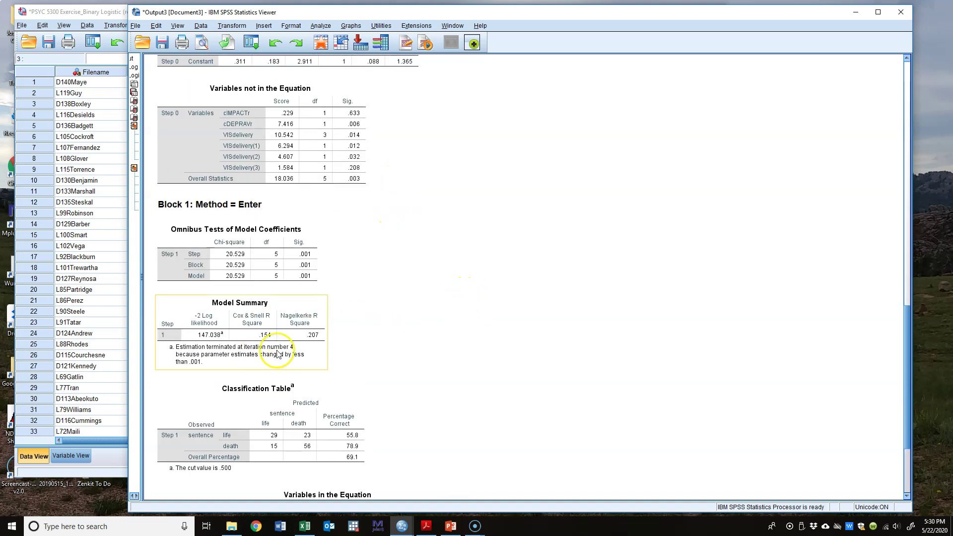
Step: Read the chi-square, df and Sig. values needed to report the Omnibus Tests of Model Coefficients
{"action": "left_click", "coordinate": [276, 256]}
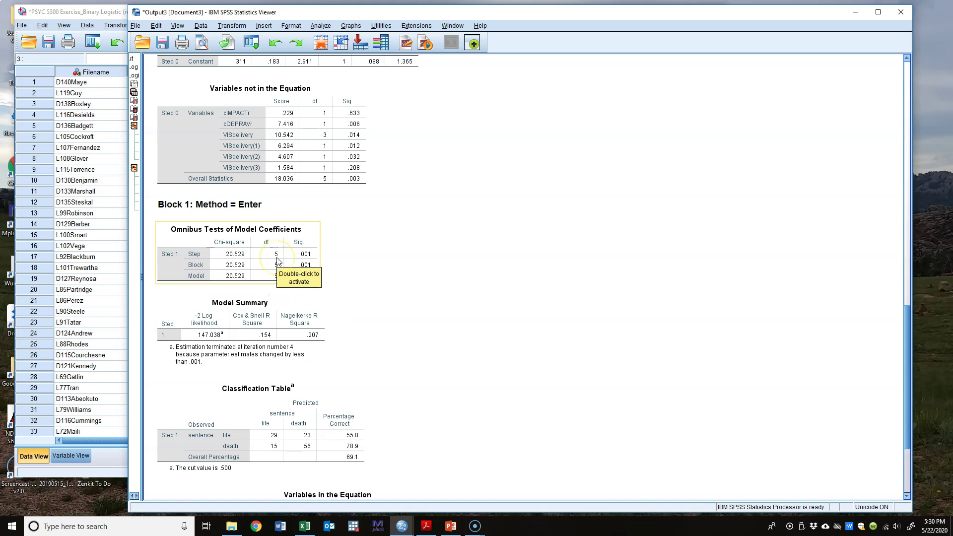
{"action": "left_click", "coordinate": [243, 263]}
{"action": "left_click", "coordinate": [240, 262]}
{"action": "left_click", "coordinate": [424, 282]}
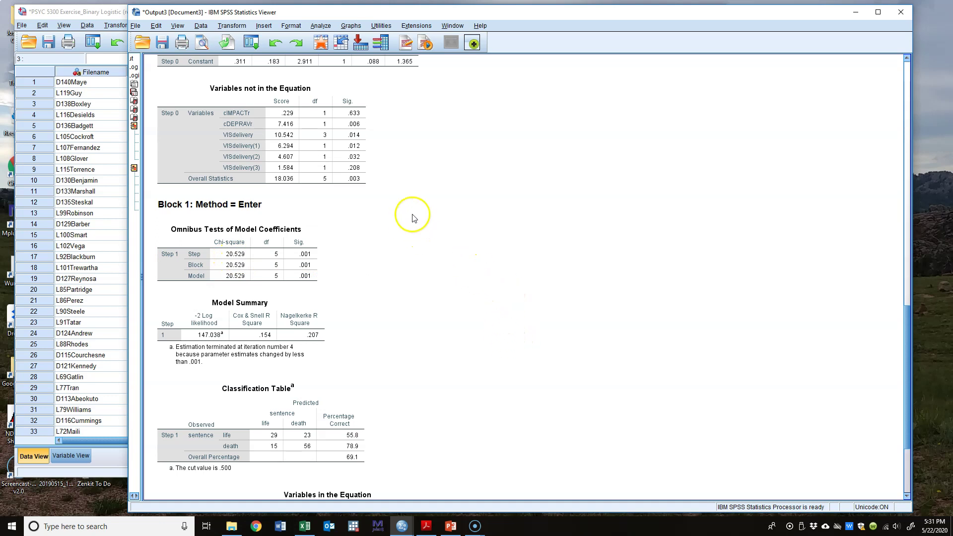
{"action": "left_click", "coordinate": [280, 238]}
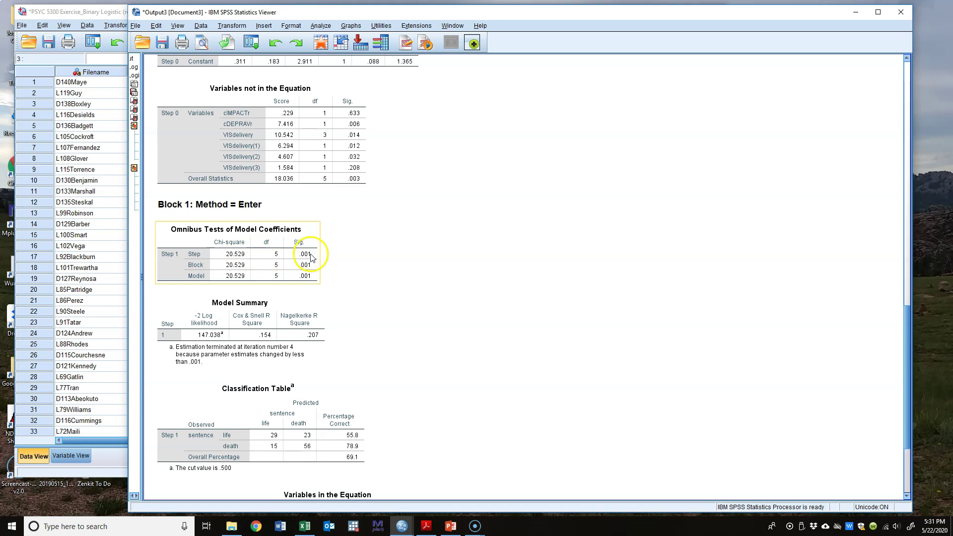
{"action": "left_click", "coordinate": [650, 251]}
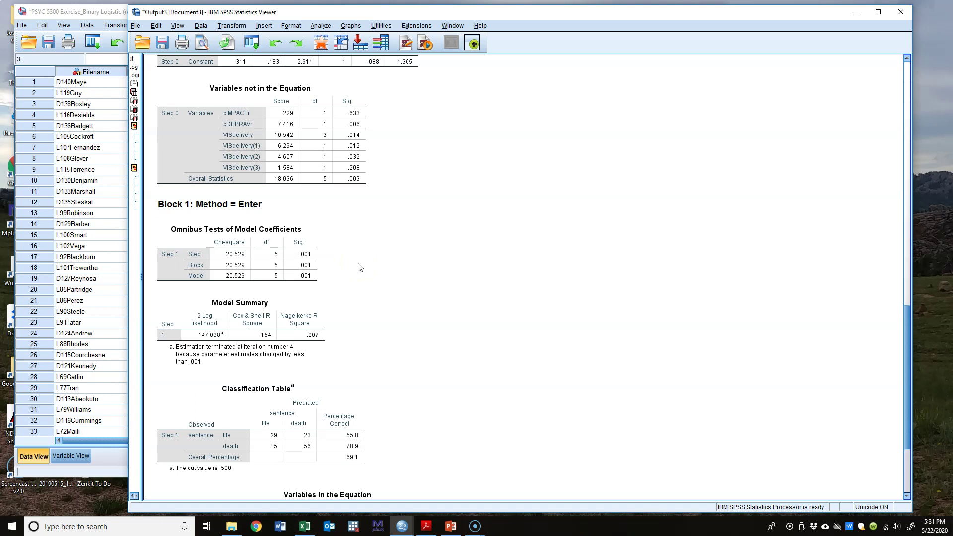
Step: Glance back over the Block 0 tables and return to the Block 1 Model Summary and Classification Table
{"action": "scroll", "coordinate": [382, 266], "scroll_direction": "up", "scroll_amount": 5}
{"action": "scroll", "coordinate": [439, 380], "scroll_direction": "down", "scroll_amount": 4}
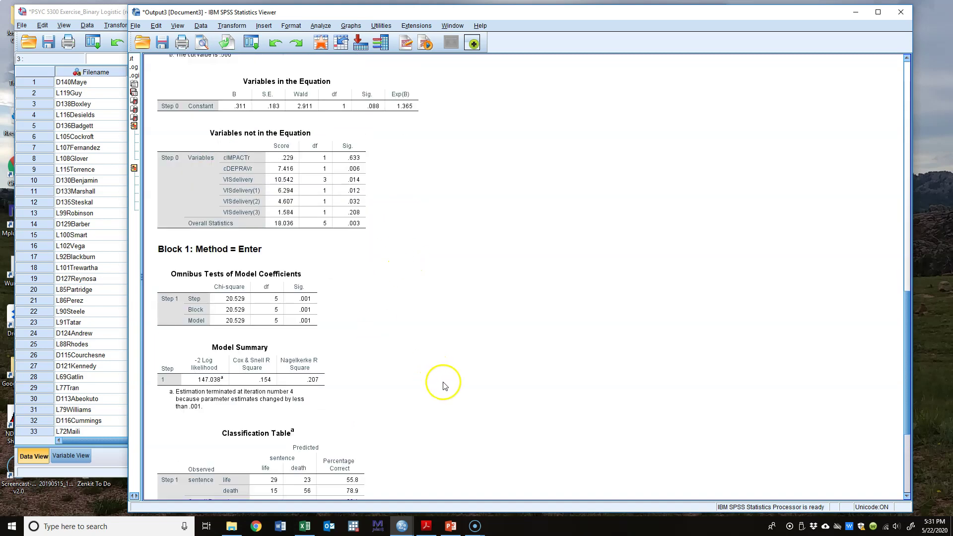
{"action": "scroll", "coordinate": [445, 386], "scroll_direction": "down", "scroll_amount": 1}
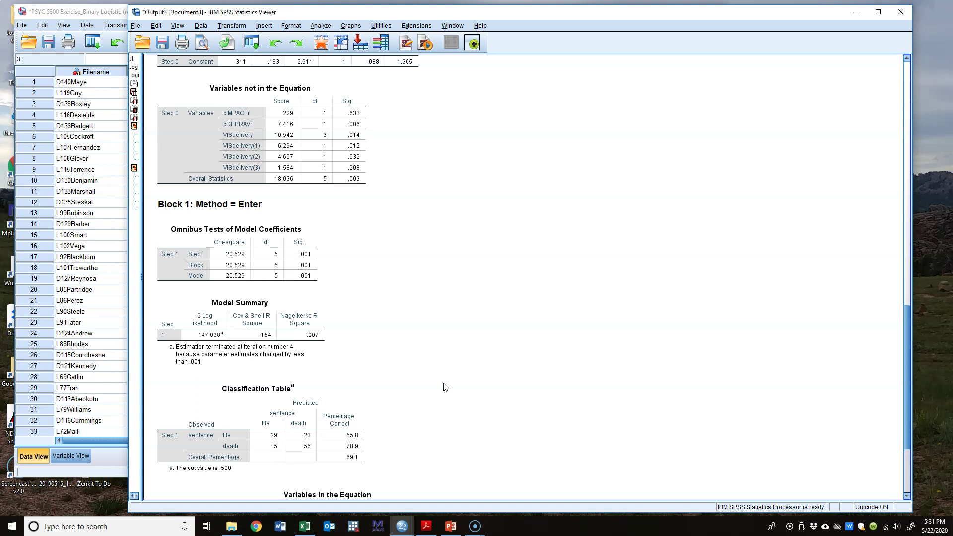
Step: Examine the -2 Log likelihood, Cox & Snell R Square and Nagelkerke R Square in the Block 1 Model Summary
{"action": "left_click", "coordinate": [262, 307]}
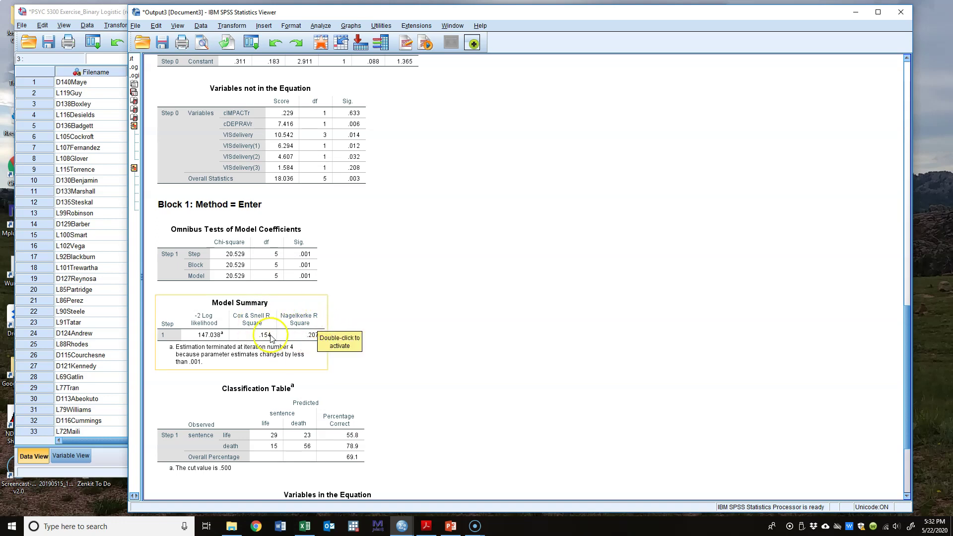
{"action": "left_click", "coordinate": [362, 327]}
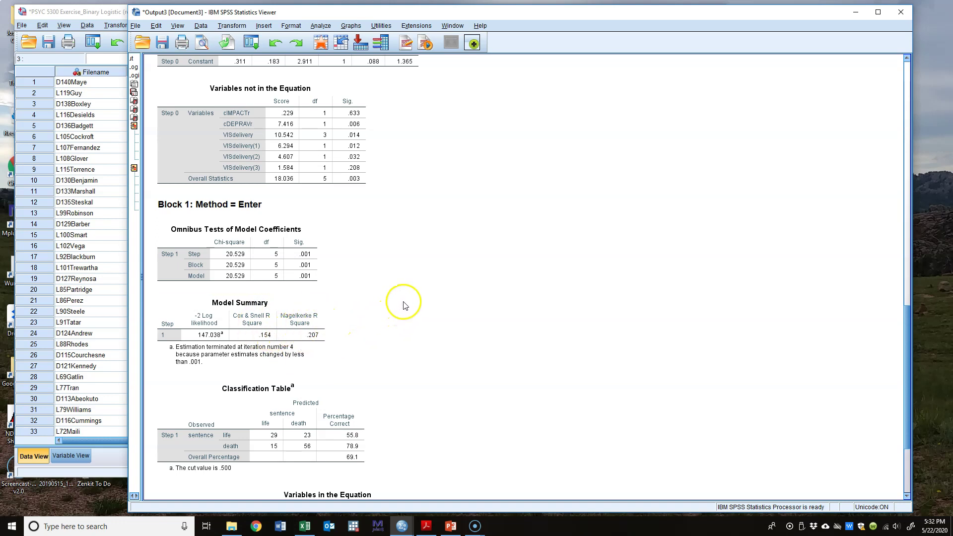
{"action": "left_click", "coordinate": [240, 276]}
{"action": "left_click", "coordinate": [219, 329]}
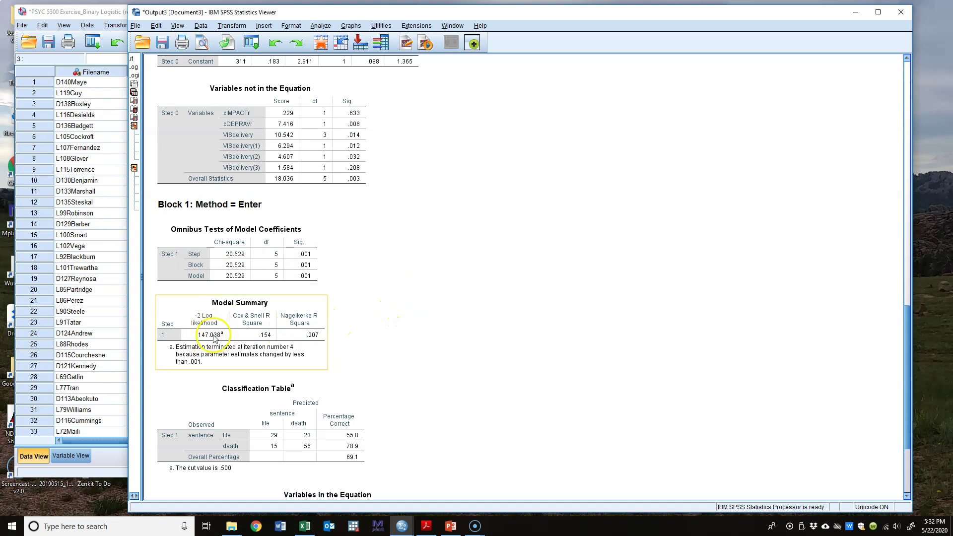
{"action": "left_click", "coordinate": [356, 307]}
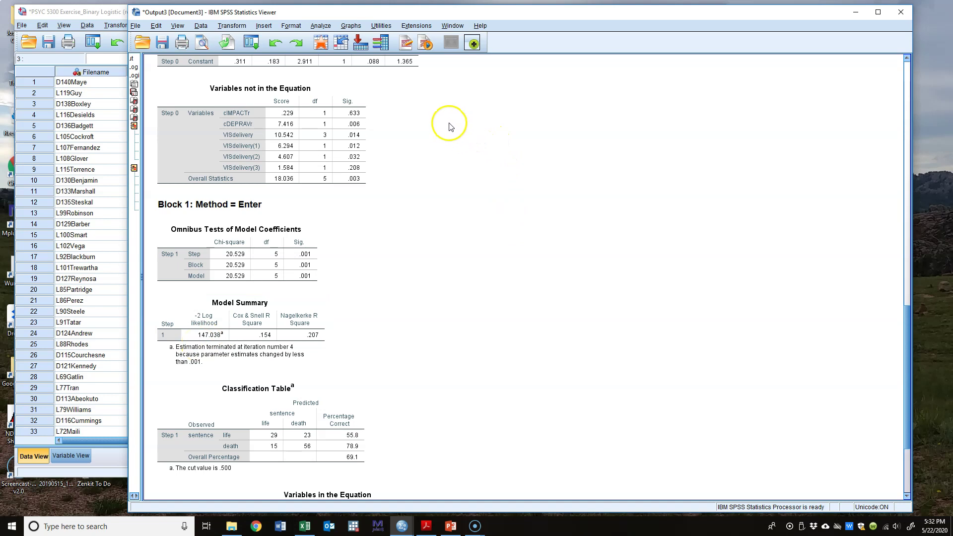
{"action": "left_click", "coordinate": [238, 263]}
Step: Compare the overall percentage correct in the Block 0 Classification Table with that in the Block 1 Classification Table
{"action": "scroll", "coordinate": [386, 345], "scroll_direction": "down", "scroll_amount": 5}
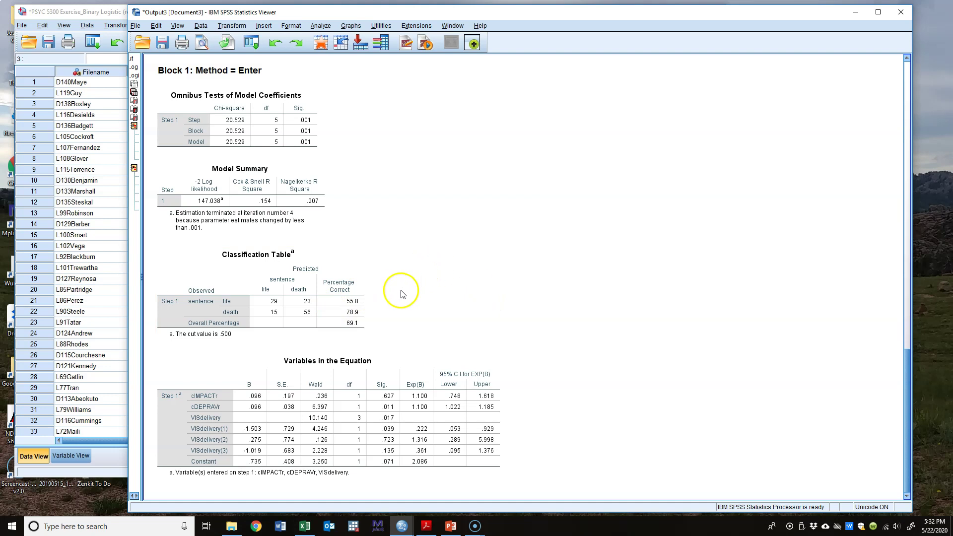
{"action": "scroll", "coordinate": [493, 308], "scroll_direction": "up", "scroll_amount": 6}
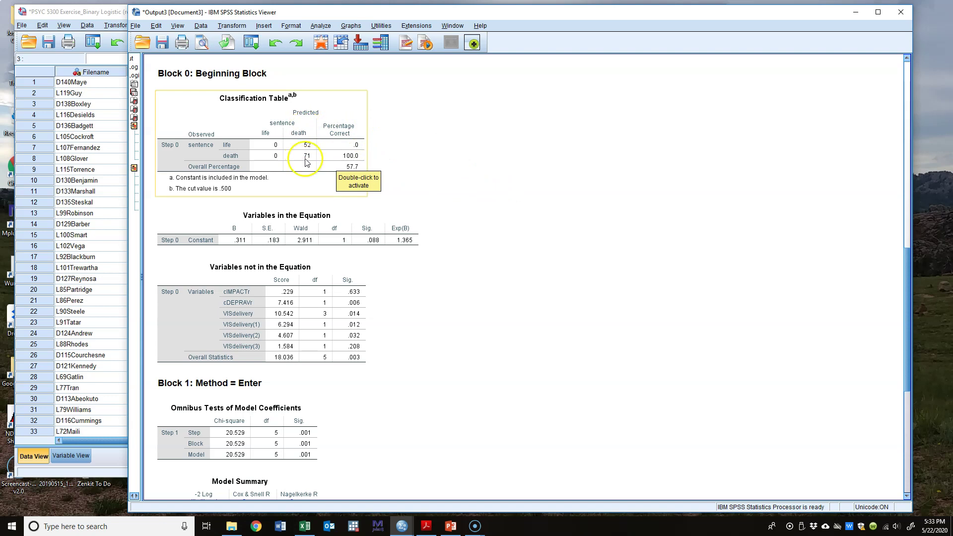
{"action": "scroll", "coordinate": [485, 365], "scroll_direction": "down", "scroll_amount": 6}
{"action": "scroll", "coordinate": [485, 365], "scroll_direction": "down", "scroll_amount": 4}
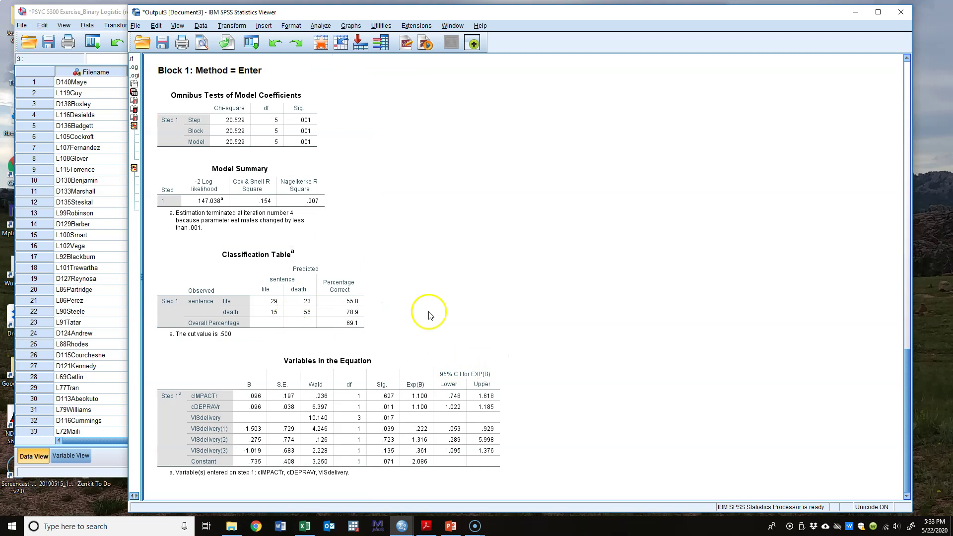
{"action": "scroll", "coordinate": [428, 314], "scroll_direction": "up", "scroll_amount": 10}
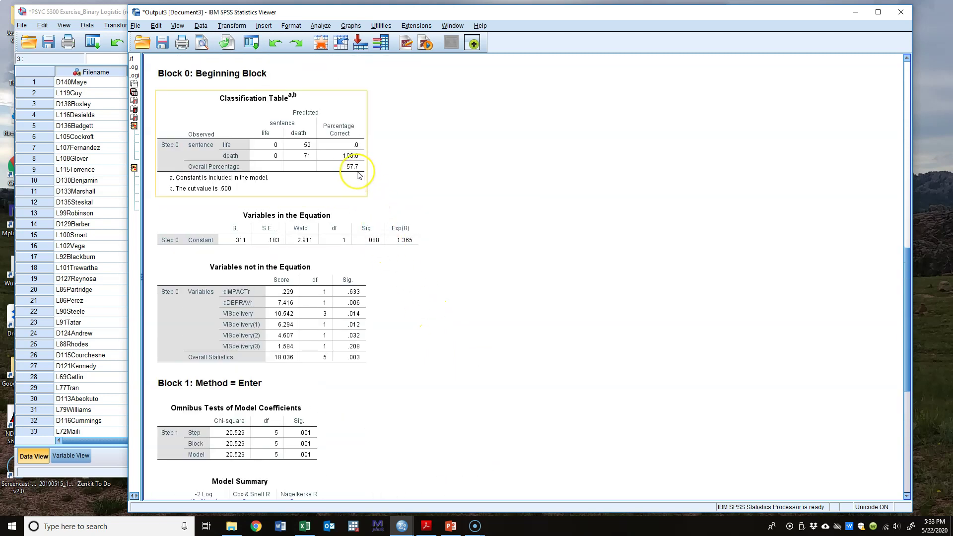
{"action": "scroll", "coordinate": [486, 347], "scroll_direction": "down", "scroll_amount": 10}
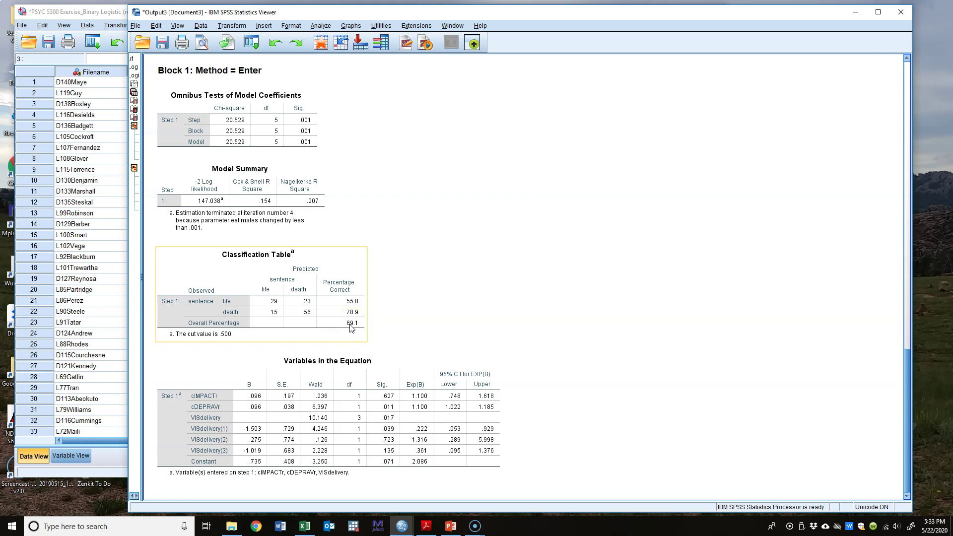
{"action": "left_click", "coordinate": [436, 336]}
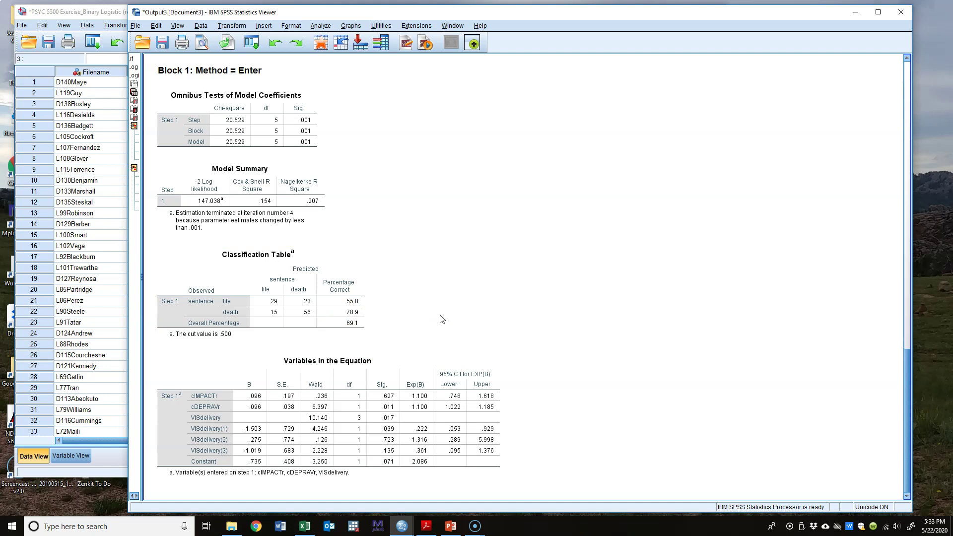
Step: Examine the observed and predicted life and death sentence counts in the Block 1 Classification Table
{"action": "left_click", "coordinate": [436, 314]}
{"action": "left_click", "coordinate": [274, 305]}
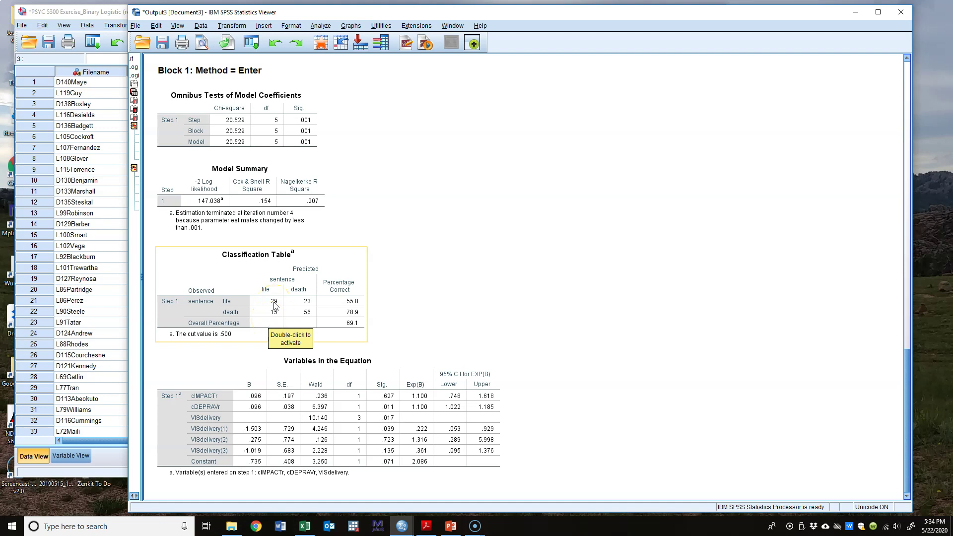
{"action": "left_click", "coordinate": [274, 305]}
{"action": "left_click", "coordinate": [592, 333]}
{"action": "left_click", "coordinate": [319, 385]}
{"action": "left_click", "coordinate": [238, 327]}
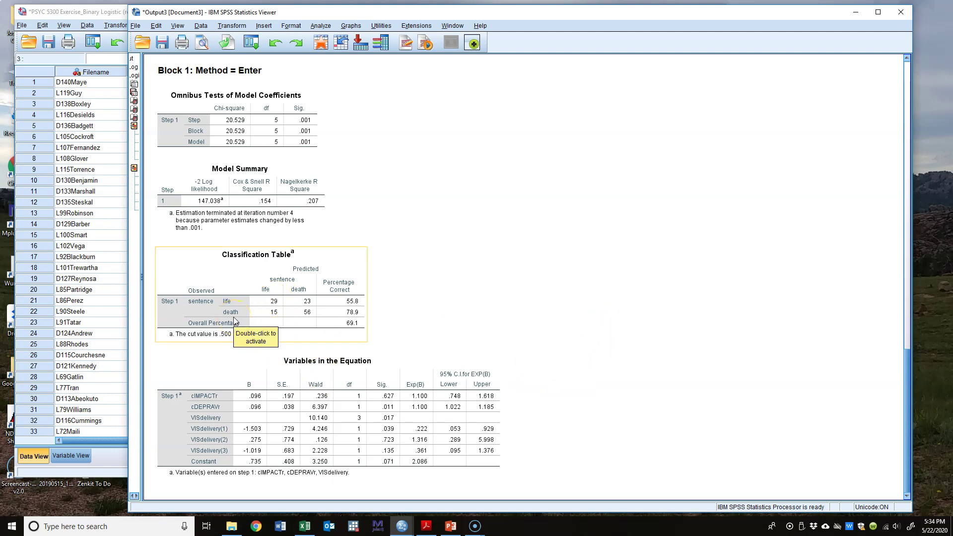
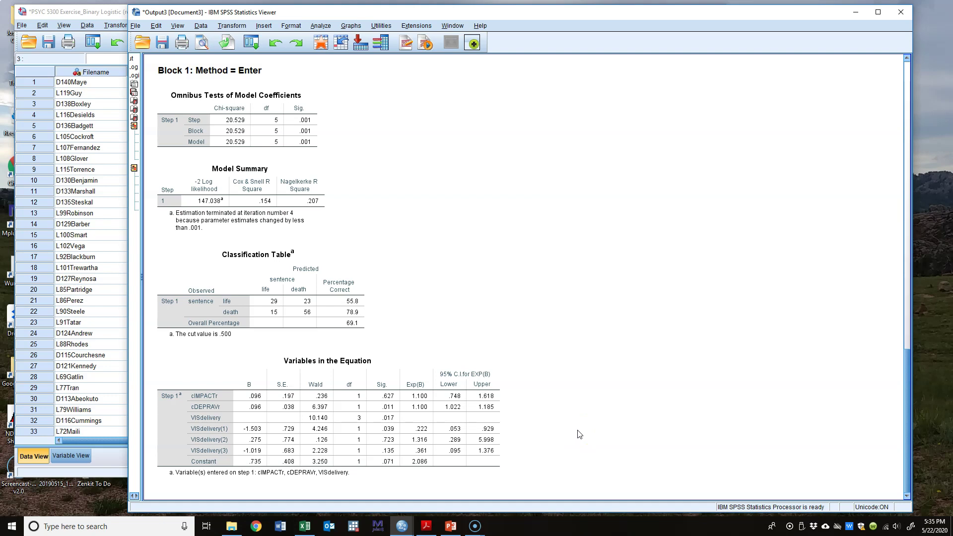
Step: Examine the B, Wald and Exp(B) columns for the predictors in the Block 1 Variables in the Equation table
{"action": "left_click", "coordinate": [372, 453]}
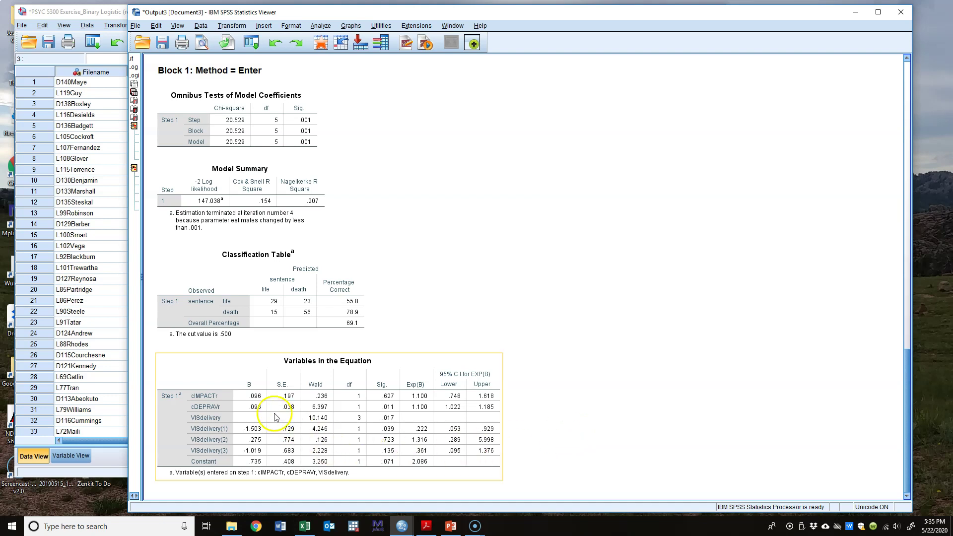
{"action": "left_click", "coordinate": [543, 475]}
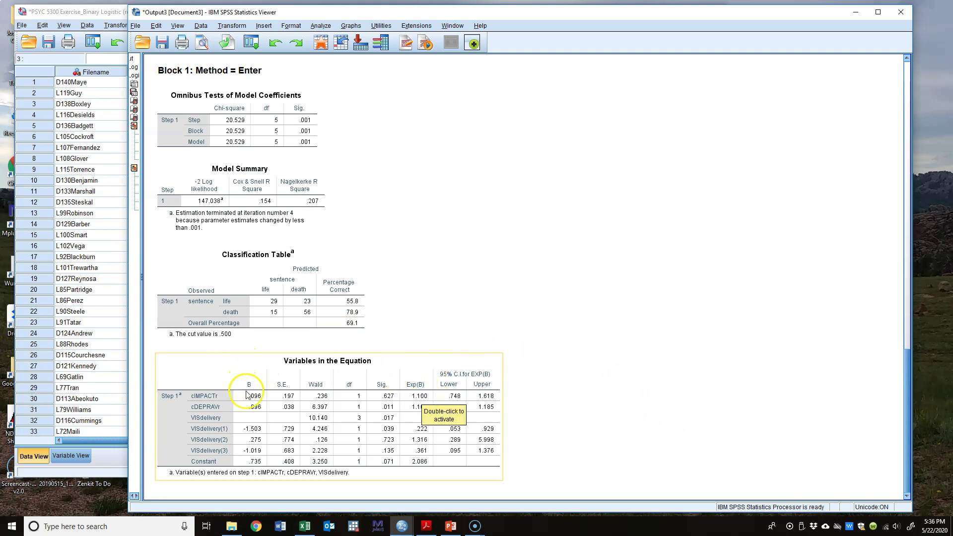
{"action": "left_click", "coordinate": [420, 379]}
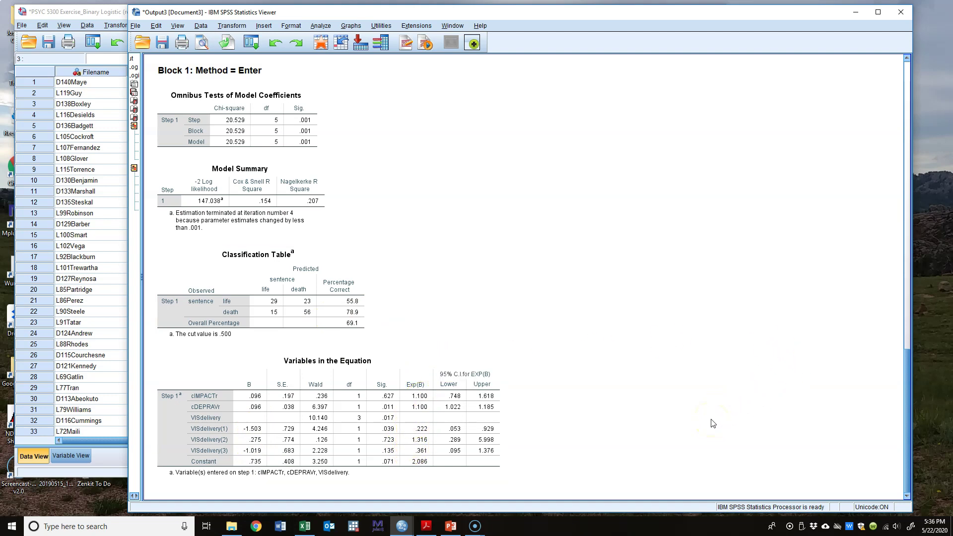
{"action": "left_click", "coordinate": [309, 412]}
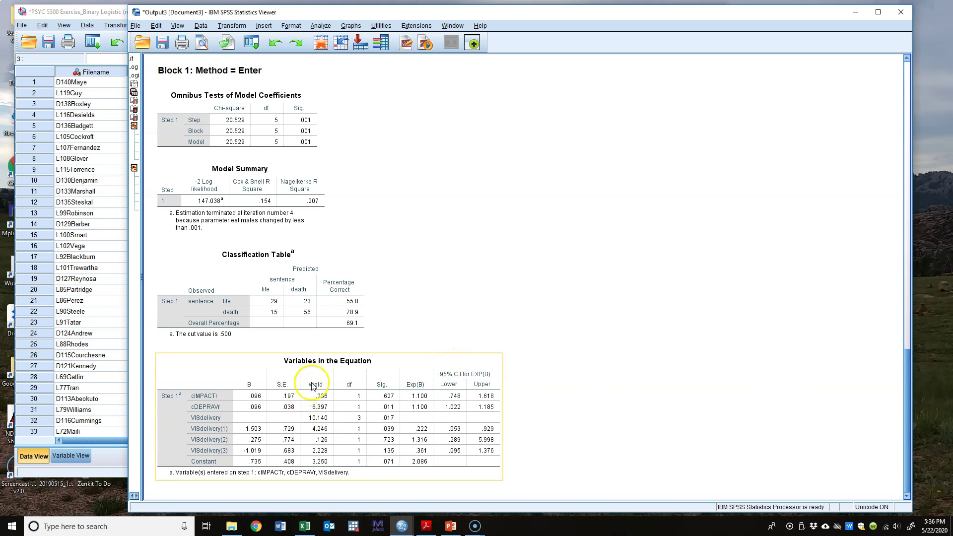
{"action": "left_click", "coordinate": [705, 386]}
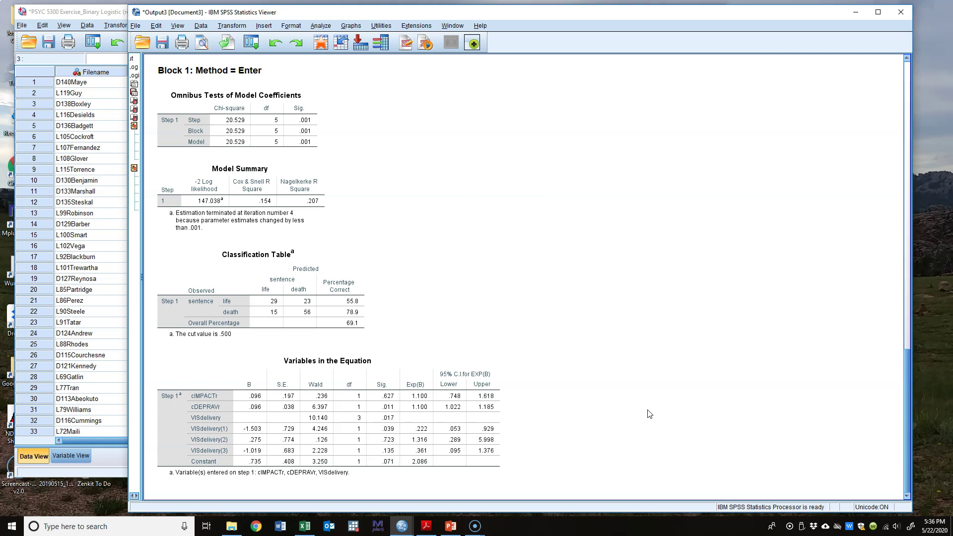
Step: Check the Block 0 Variables not in the Equation table against the predictor tests in the Block 1 Variables in the Equation table
{"action": "scroll", "coordinate": [619, 340], "scroll_direction": "up", "scroll_amount": 5}
{"action": "left_click", "coordinate": [337, 290]}
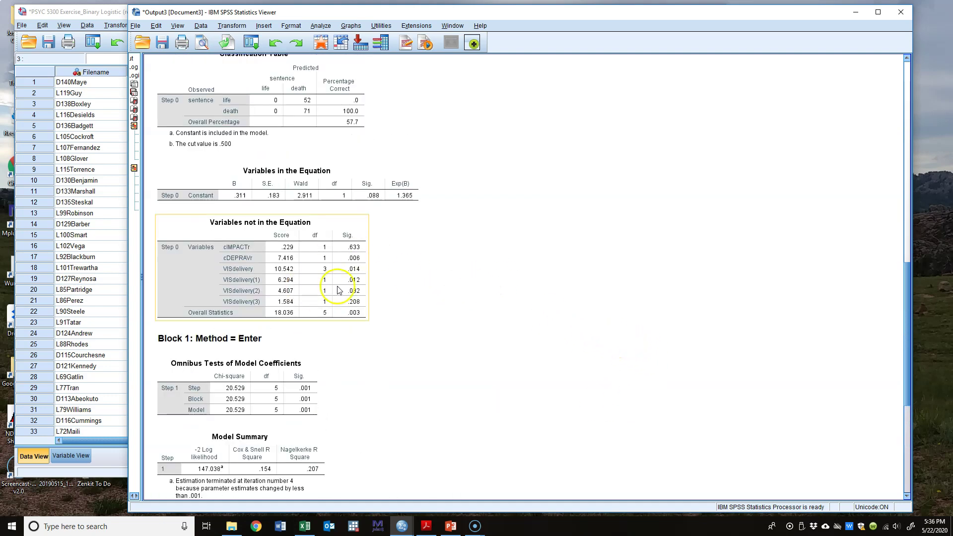
{"action": "scroll", "coordinate": [632, 362], "scroll_direction": "down", "scroll_amount": 5}
{"action": "left_click", "coordinate": [635, 357]}
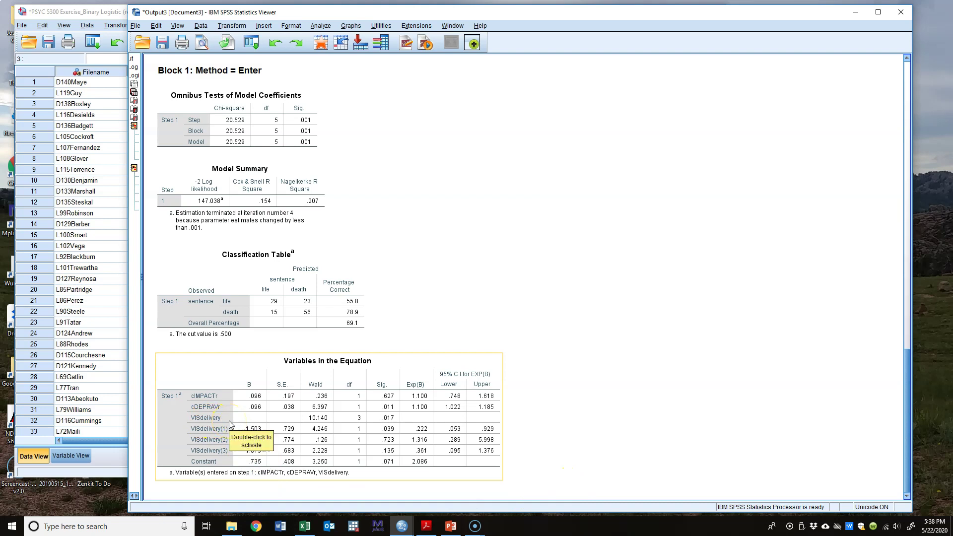
Step: Match the VISdelivery(1), (2) and (3) coefficient rows to their categories in the Categorical Variables Codings table
{"action": "left_click", "coordinate": [607, 431]}
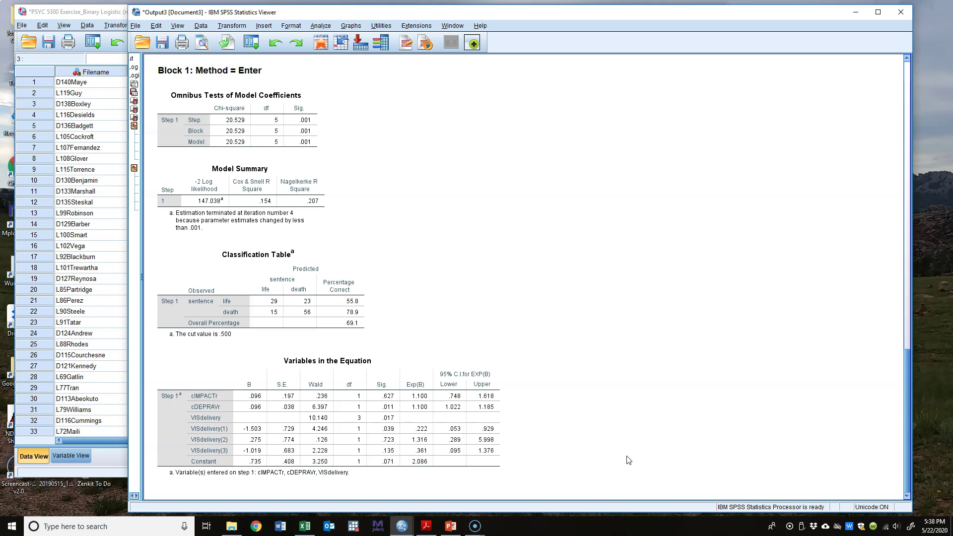
{"action": "left_click", "coordinate": [276, 465]}
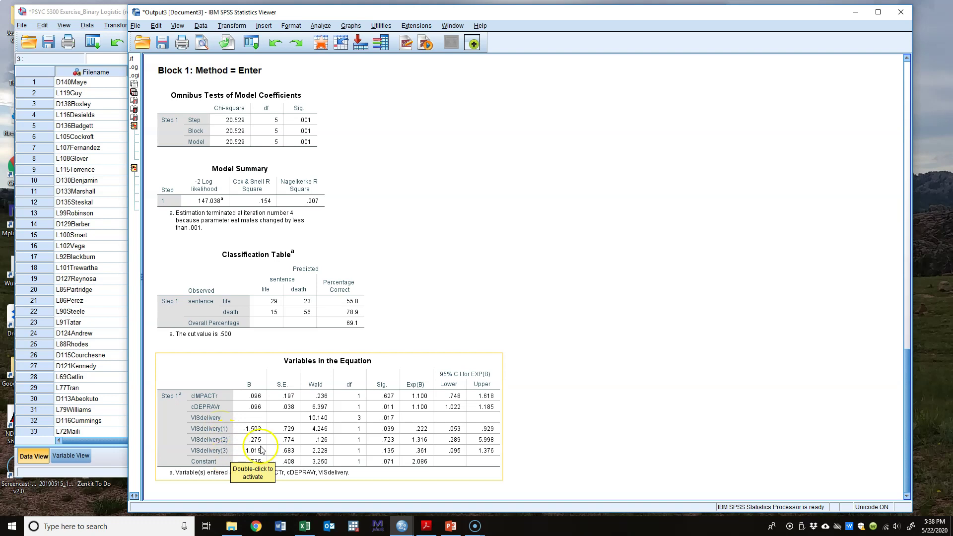
{"action": "scroll", "coordinate": [618, 452], "scroll_direction": "up", "scroll_amount": 15}
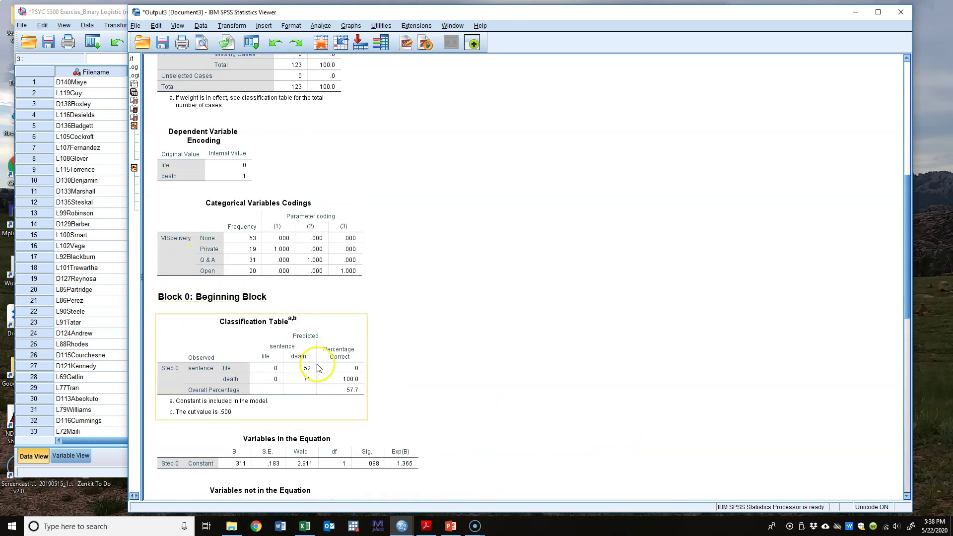
{"action": "scroll", "coordinate": [355, 360], "scroll_direction": "up", "scroll_amount": 5}
{"action": "scroll", "coordinate": [354, 361], "scroll_direction": "up", "scroll_amount": 3}
{"action": "scroll", "coordinate": [353, 359], "scroll_direction": "down", "scroll_amount": 10}
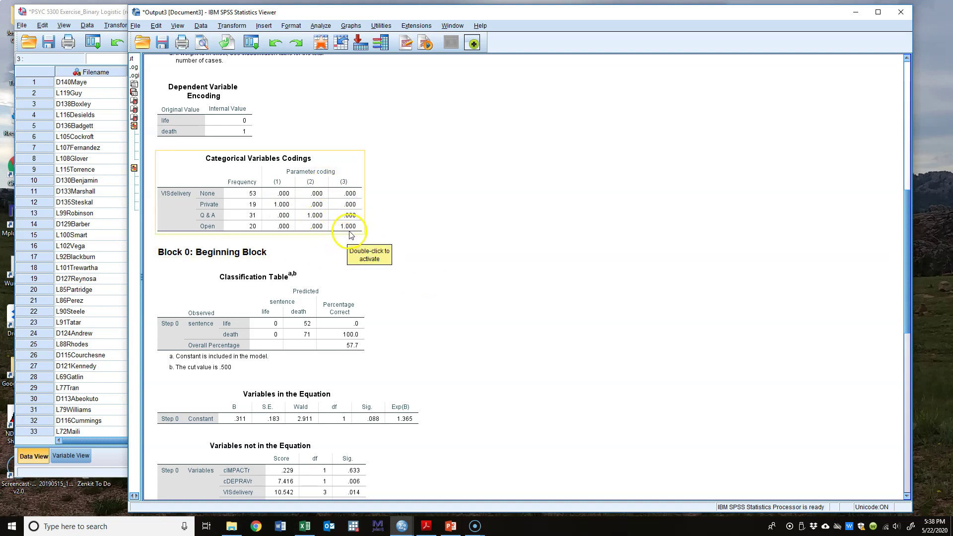
{"action": "scroll", "coordinate": [546, 407], "scroll_direction": "down", "scroll_amount": 10}
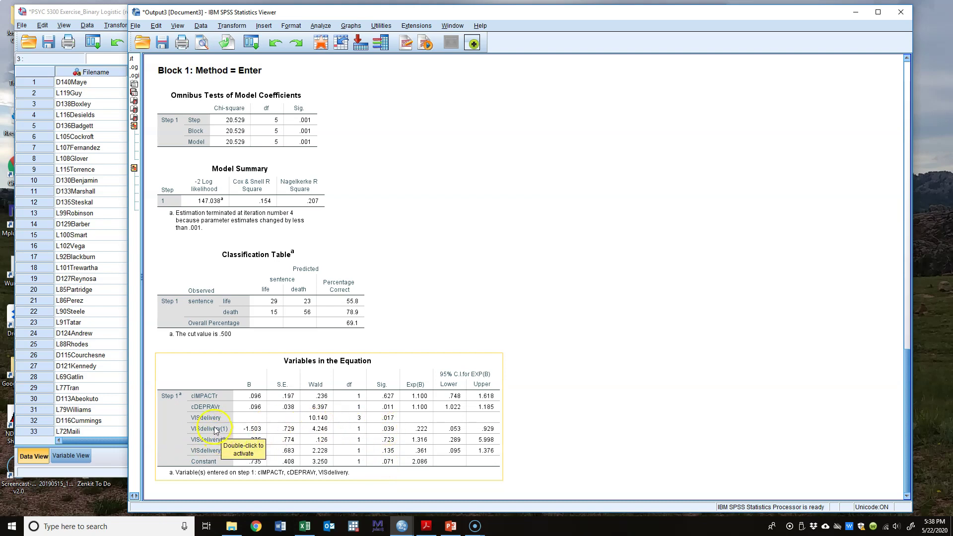
Step: Recheck the parameter coding of VISdelivery(1) against the None reference category and return to the Block 1 coefficients
{"action": "scroll", "coordinate": [558, 389], "scroll_direction": "up", "scroll_amount": 8}
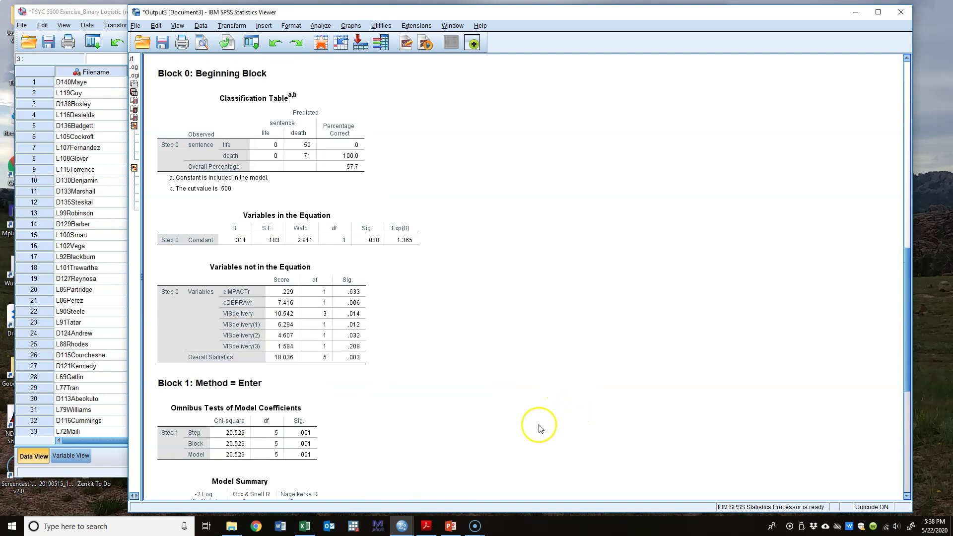
{"action": "scroll", "coordinate": [408, 431], "scroll_direction": "up", "scroll_amount": 3}
{"action": "left_click", "coordinate": [283, 195]}
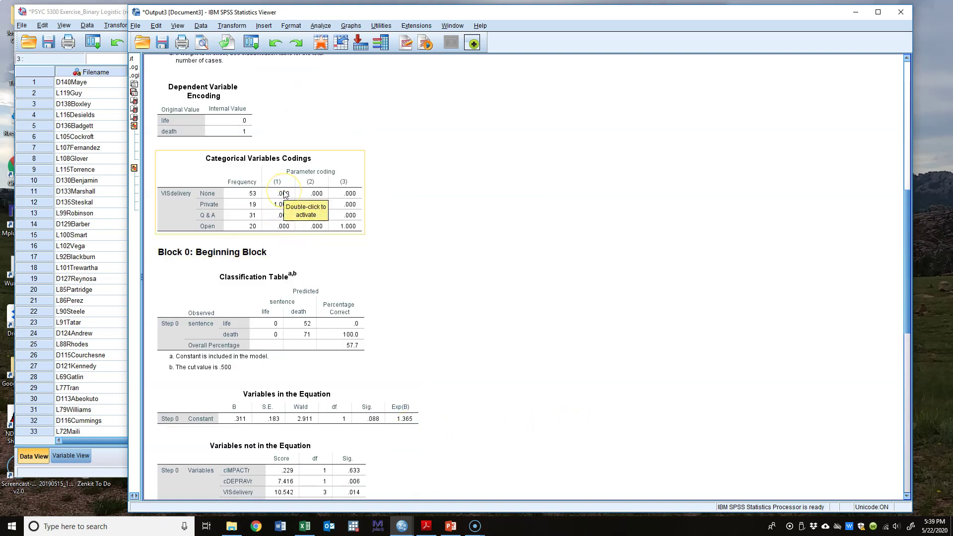
{"action": "scroll", "coordinate": [587, 408], "scroll_direction": "down", "scroll_amount": 10}
{"action": "scroll", "coordinate": [597, 432], "scroll_direction": "up", "scroll_amount": 3}
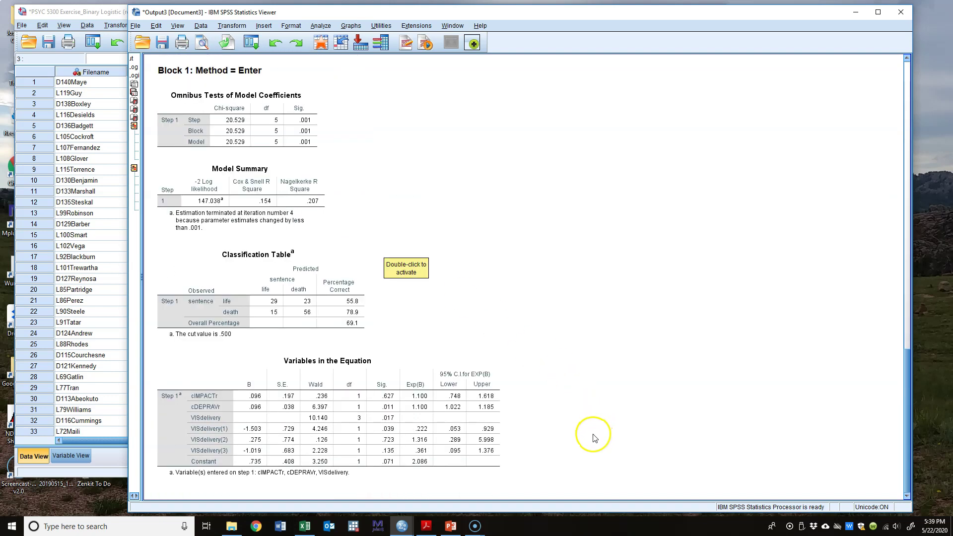
Step: Examine the Sig. and Exp(B) values of the VISdelivery contrasts, focusing on the odds ratio for VISdelivery(1)
{"action": "left_click", "coordinate": [388, 464]}
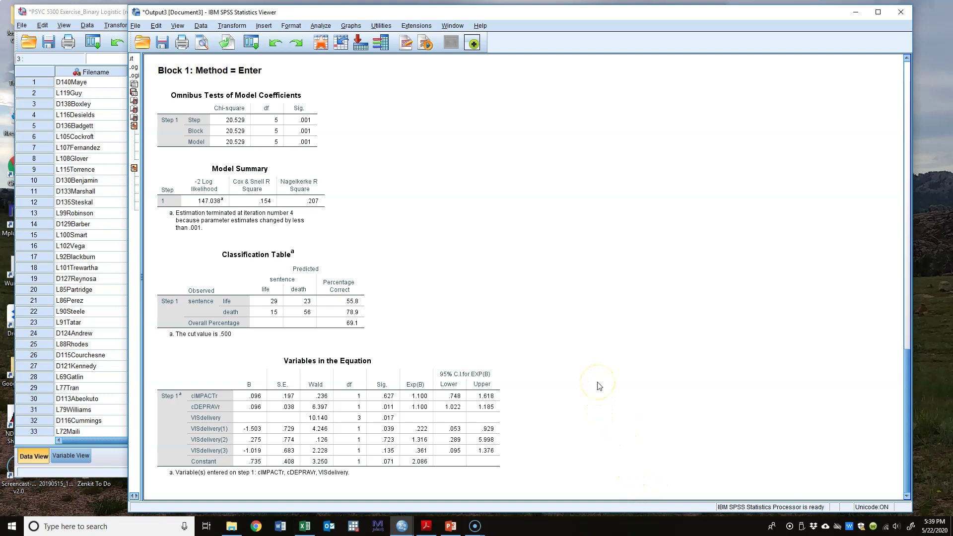
{"action": "left_click", "coordinate": [502, 390]}
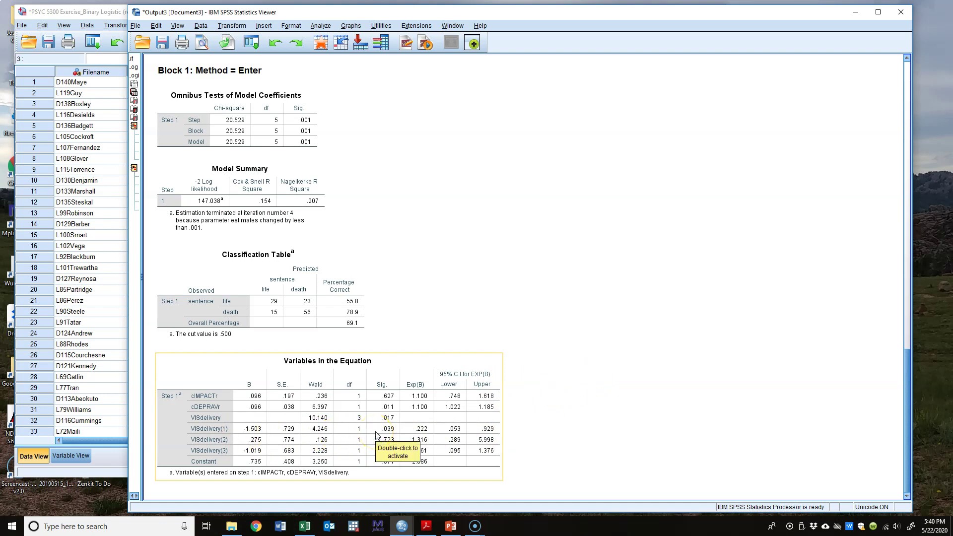
{"action": "left_click", "coordinate": [519, 433]}
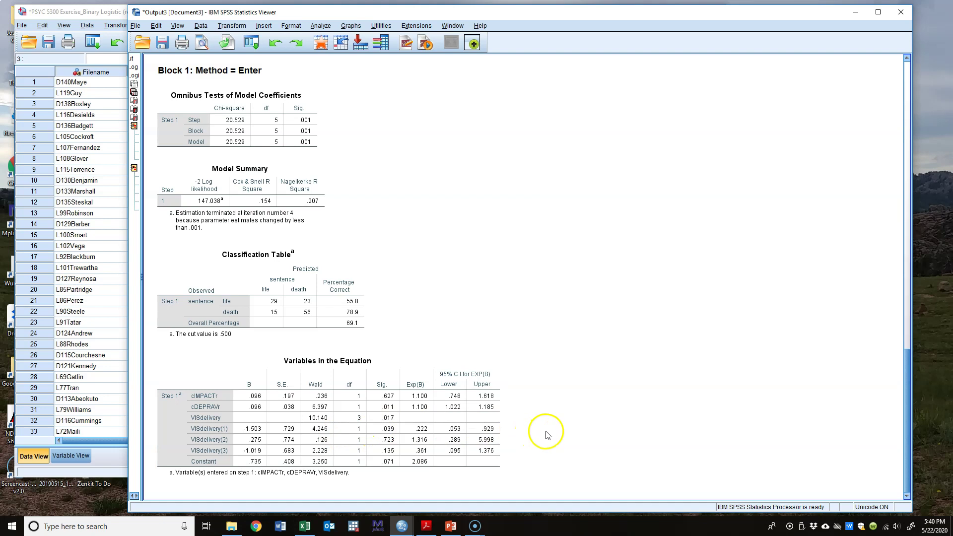
{"action": "left_click", "coordinate": [445, 449]}
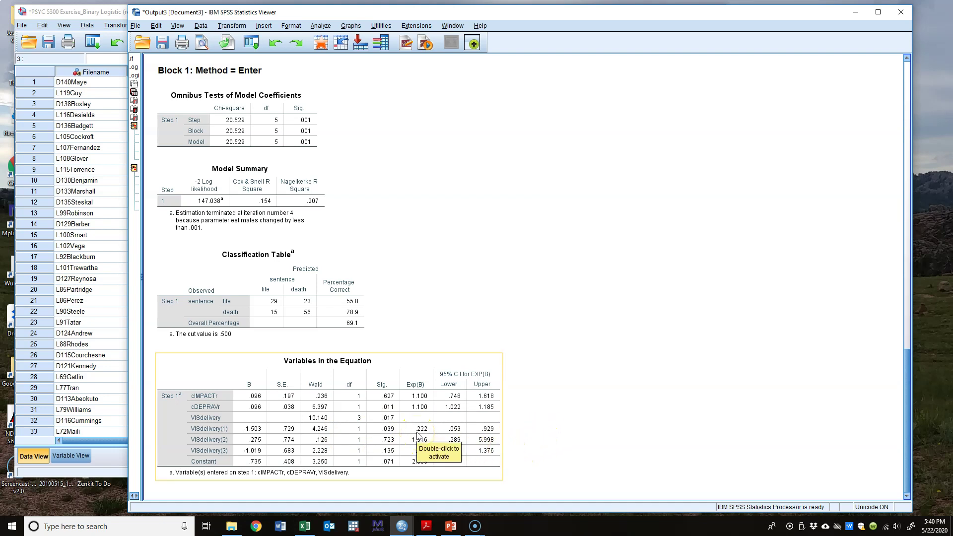
{"action": "left_click", "coordinate": [604, 441]}
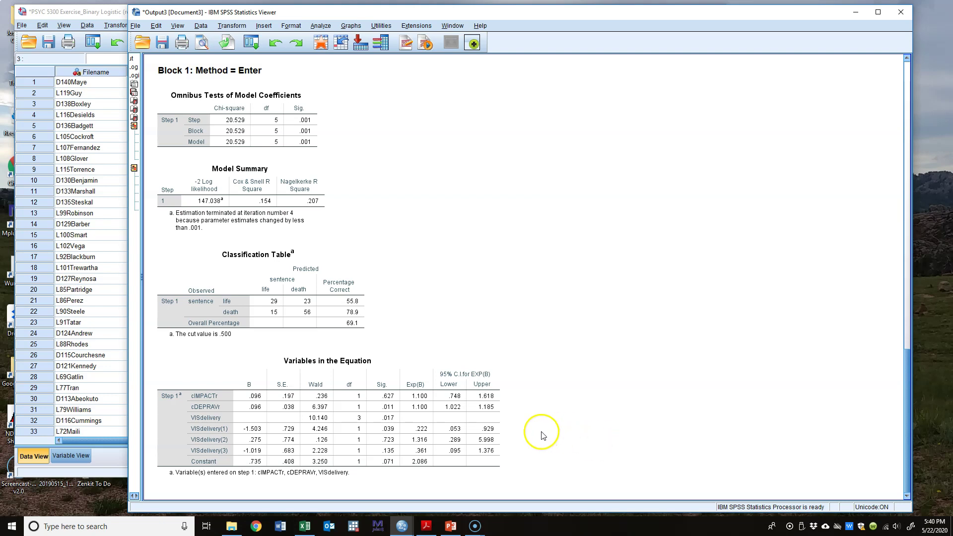
{"action": "left_click", "coordinate": [436, 428]}
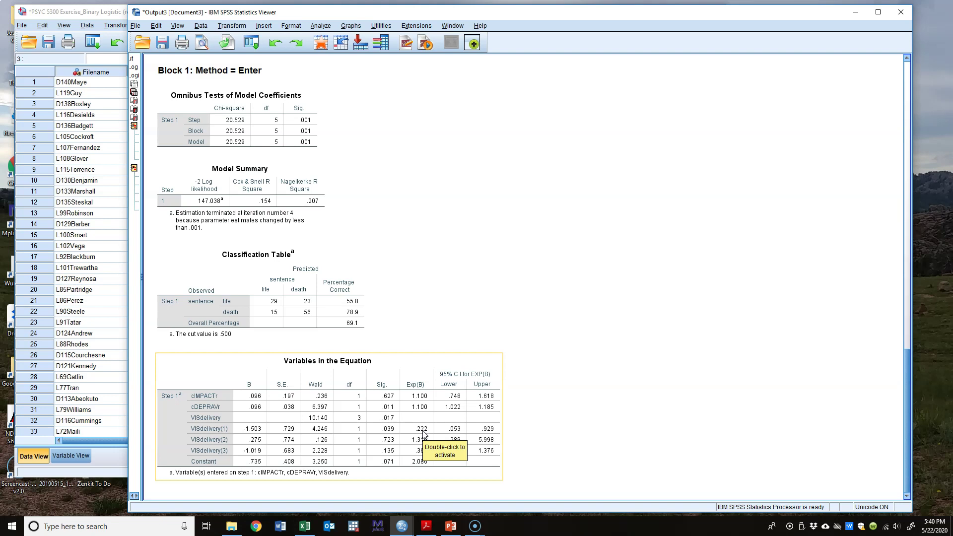
{"action": "left_click", "coordinate": [591, 441]}
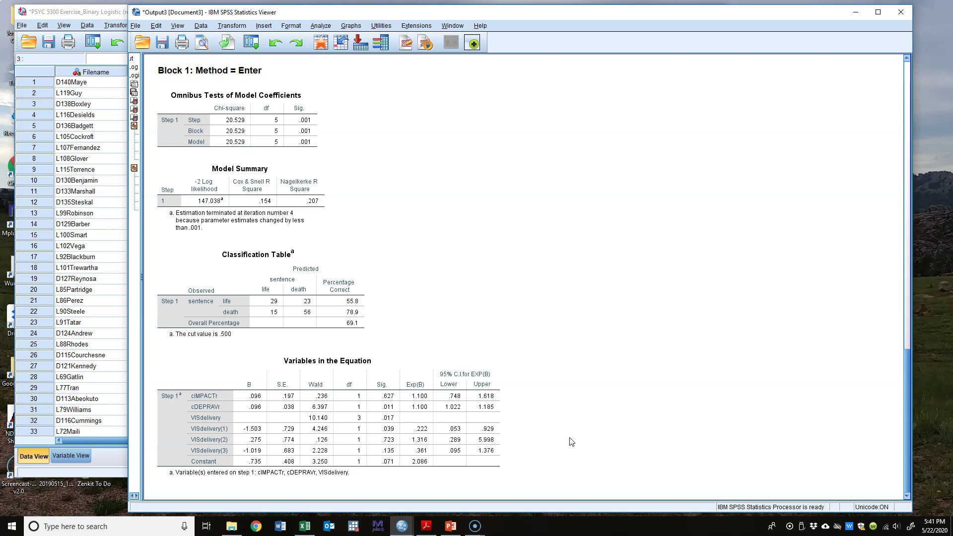
Step: Examine the odds ratio of VISdelivery(1) and its 95% confidence interval in the Block 1 Variables in the Equation table
{"action": "left_click", "coordinate": [455, 422]}
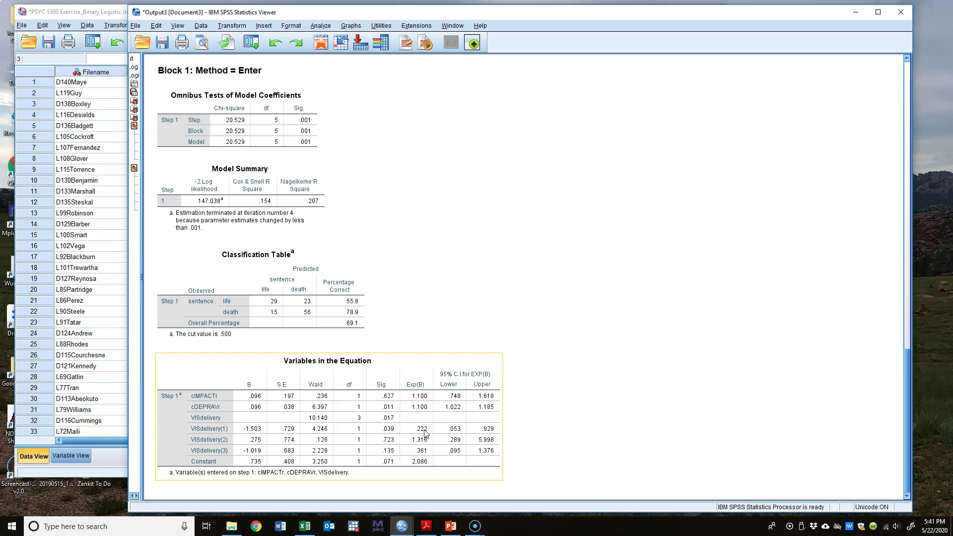
{"action": "left_click", "coordinate": [459, 430]}
{"action": "left_click", "coordinate": [589, 447]}
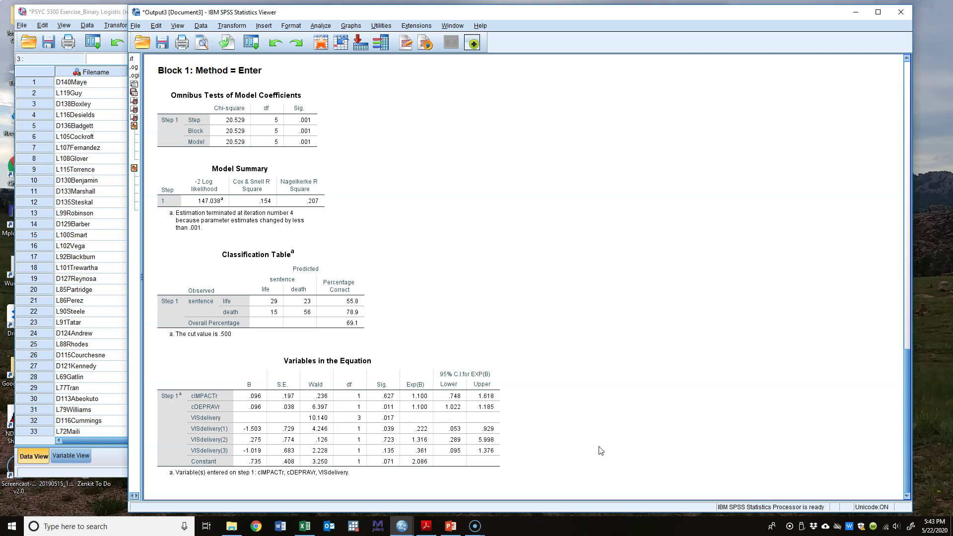
Step: Examine the Exp(B) value of cDEPRAVr in the Block 1 Variables in the Equation table
{"action": "left_click", "coordinate": [420, 417]}
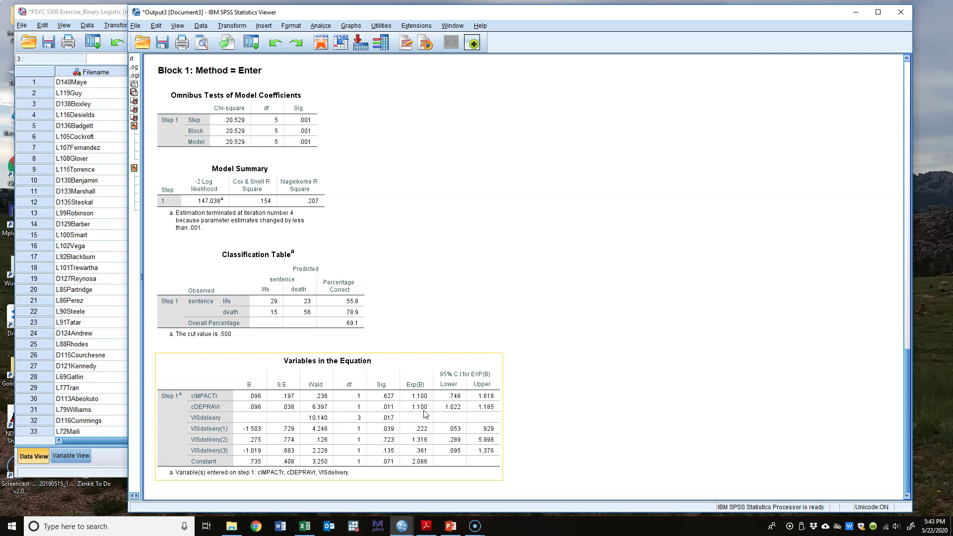
{"action": "left_click", "coordinate": [419, 414]}
{"action": "left_click", "coordinate": [418, 412]}
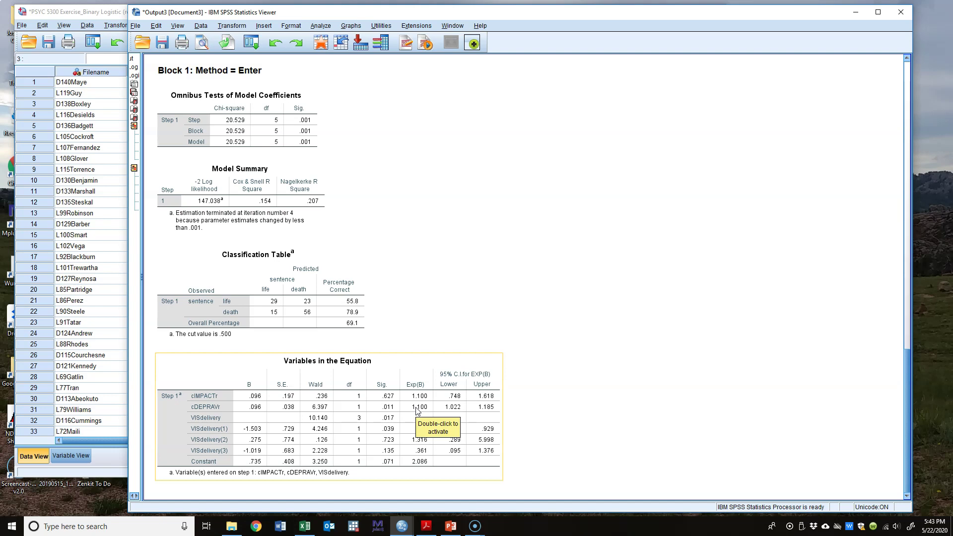
{"action": "left_click", "coordinate": [596, 370]}
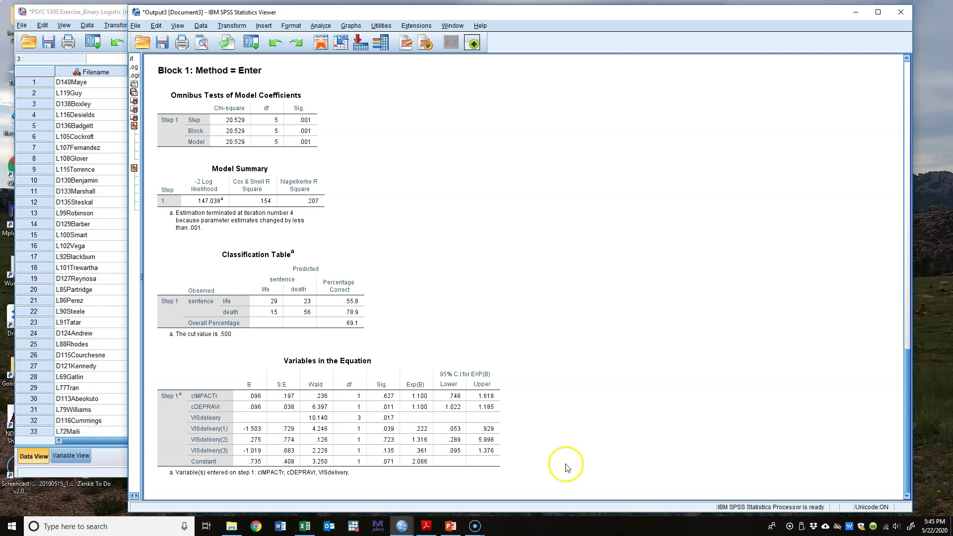
Step: Switch to the PowerPoint Calculations slide and arrange it beside the SPSS output so the coefficients table stays fully visible
{"action": "left_click", "coordinate": [456, 528]}
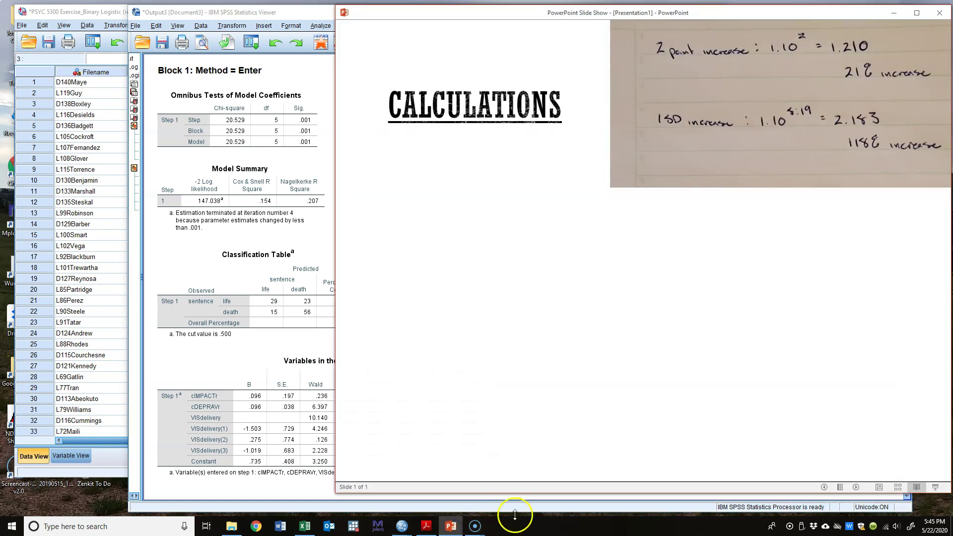
{"action": "left_click_drag", "start_coordinate": [300, 16], "coordinate": [172, 11]}
{"action": "left_click", "coordinate": [847, 310]}
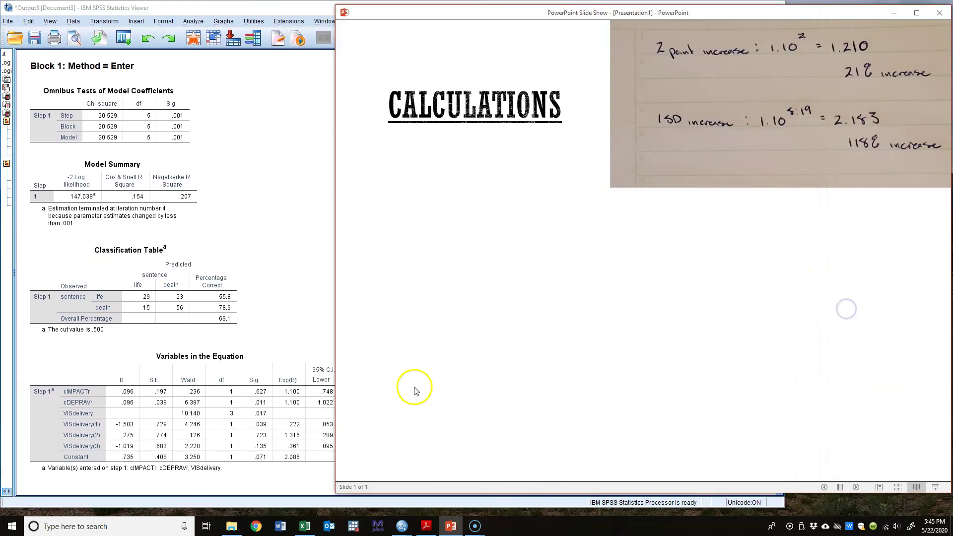
{"action": "left_click_drag", "start_coordinate": [335, 315], "coordinate": [377, 325]}
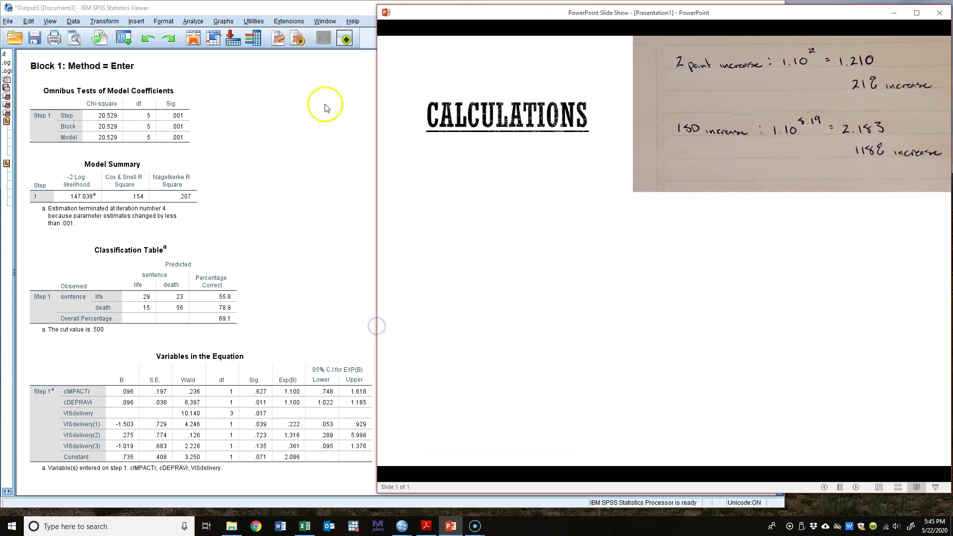
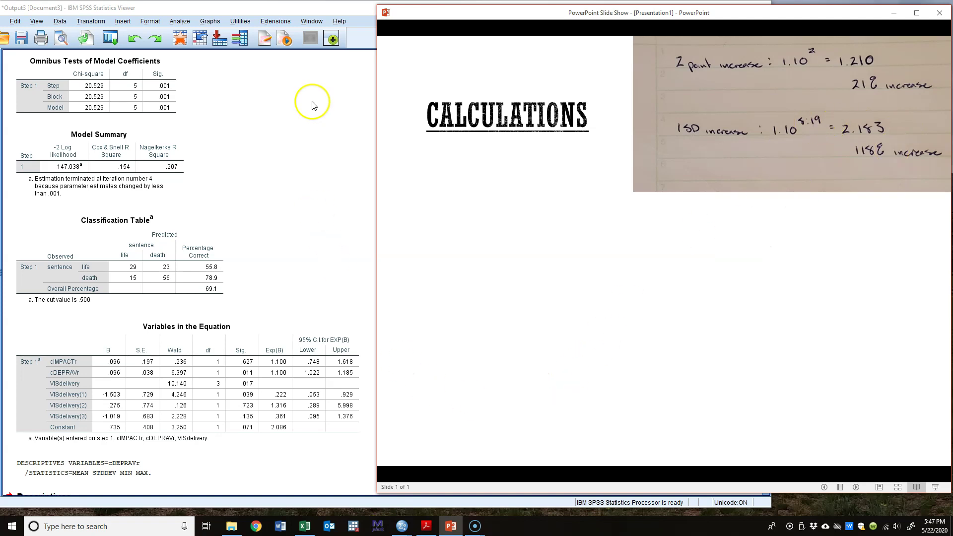
Step: Return to the SPSS output and examine the observed and predicted sentence counts in the Block 1 Classification Table
{"action": "left_click", "coordinate": [317, 6]}
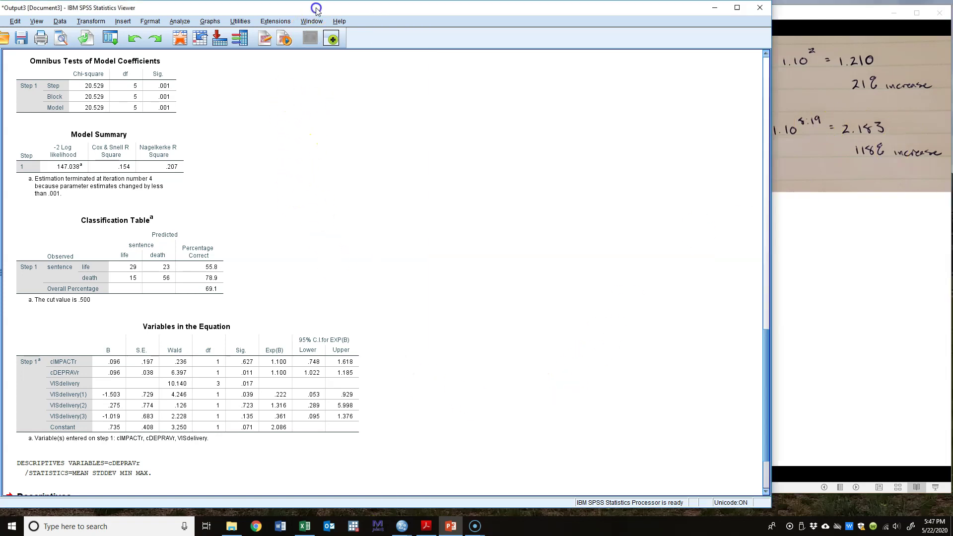
{"action": "left_click", "coordinate": [297, 385]}
{"action": "left_click", "coordinate": [144, 253]}
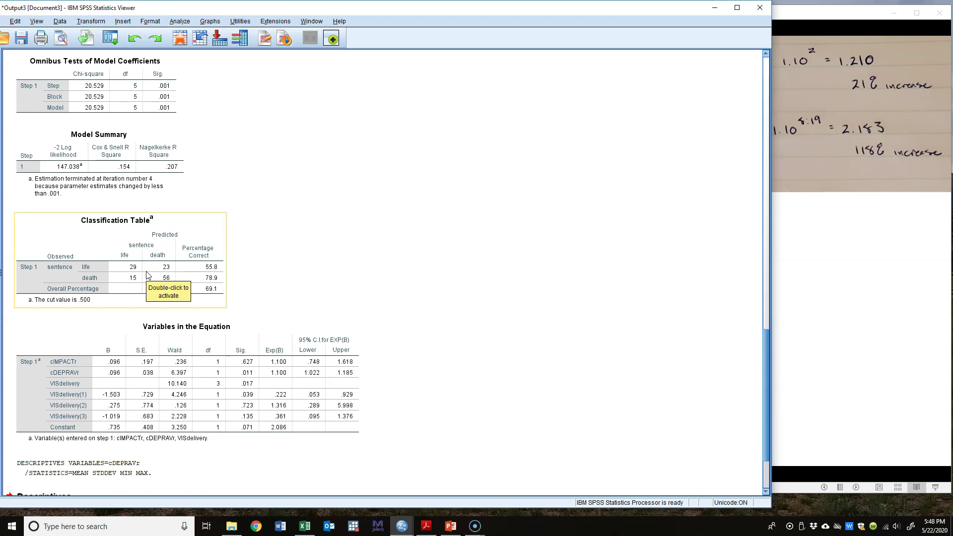
{"action": "left_click", "coordinate": [292, 234]}
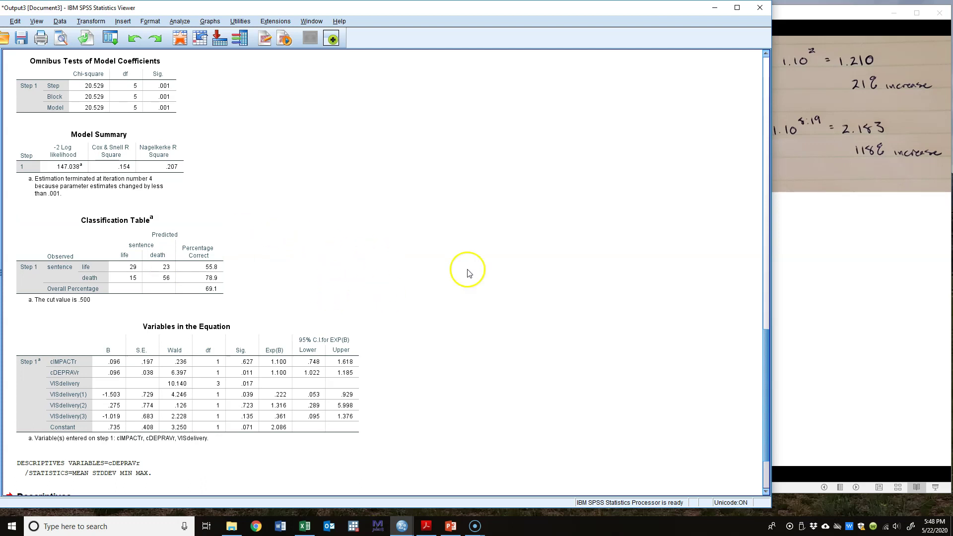
{"action": "left_click", "coordinate": [124, 284]}
Step: Reveal the sensitivity, specificity, PPV and NPV formulas on the PowerPoint slide and check them against the Block 1 Classification Table
{"action": "left_click", "coordinate": [829, 16]}
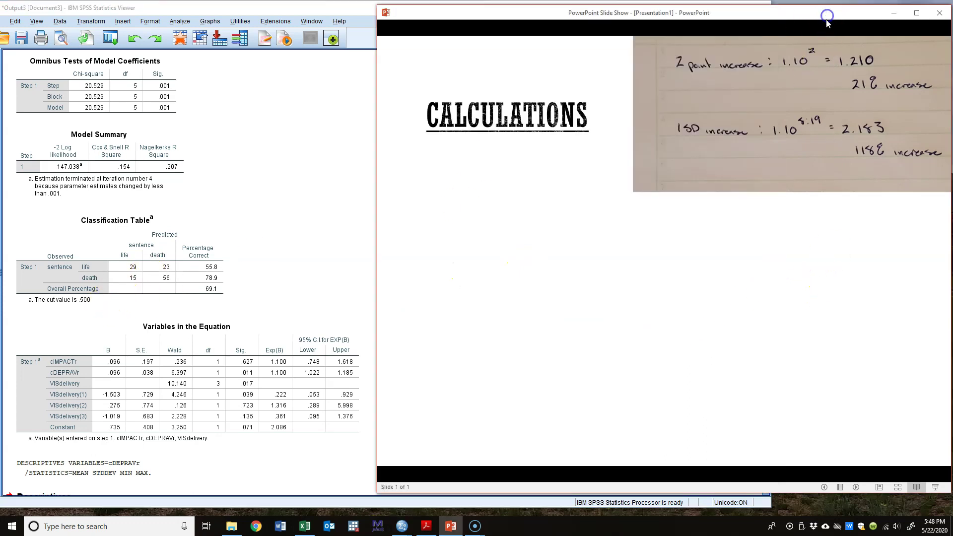
{"action": "left_click", "coordinate": [514, 389]}
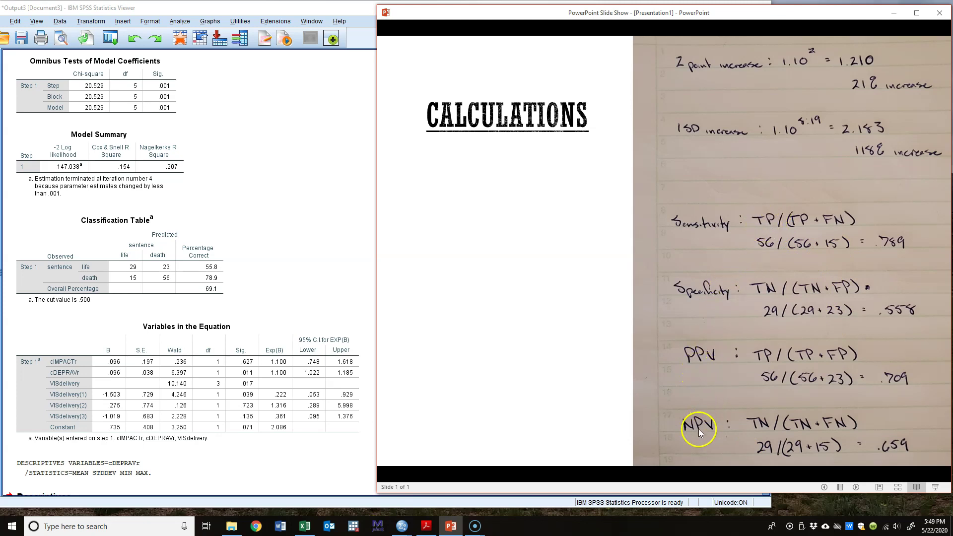
{"action": "left_click", "coordinate": [145, 257]}
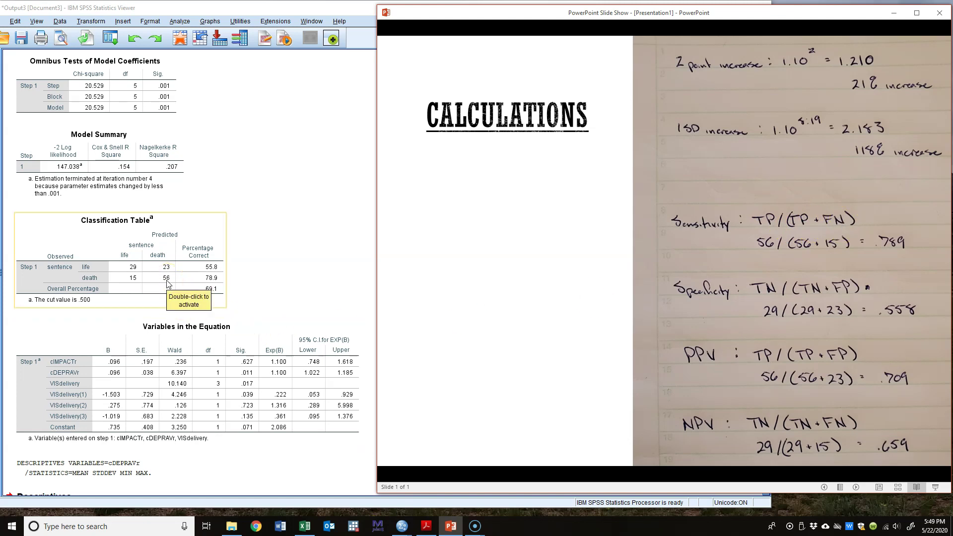
{"action": "left_click", "coordinate": [603, 229]}
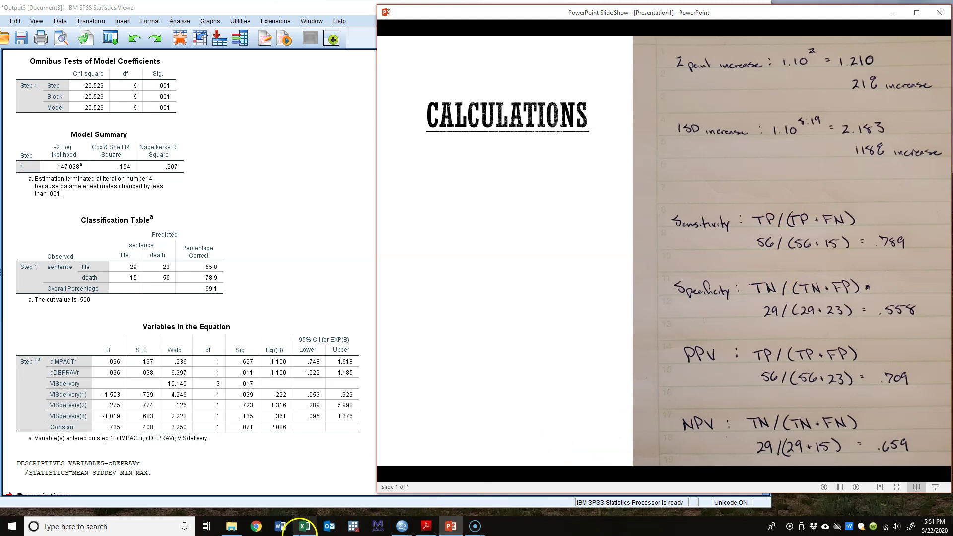
Step: Switch to the Sensitivity-Specificity Calculator workbook in Excel and review how the classification counts are laid out by test and criterion in C3:D4
{"action": "left_click", "coordinate": [305, 527]}
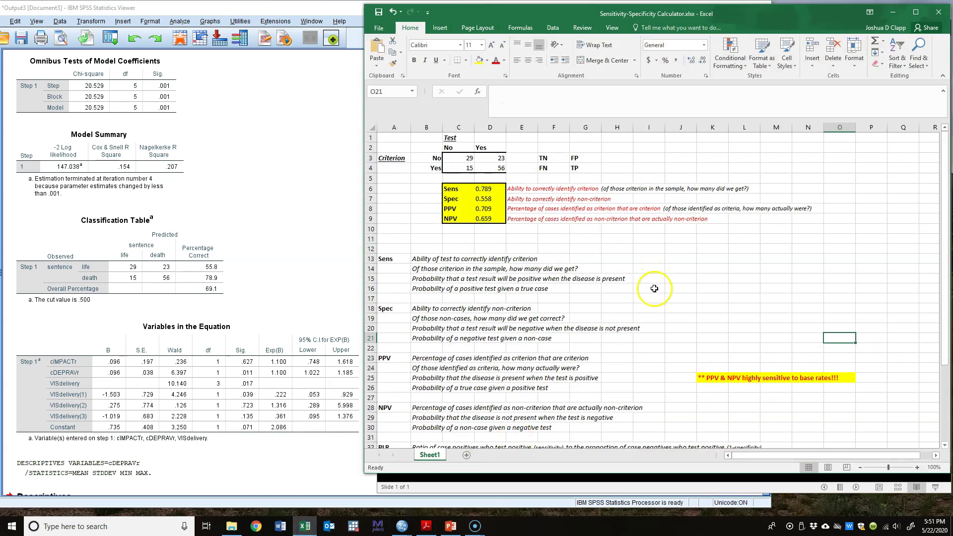
{"action": "left_click", "coordinate": [489, 157]}
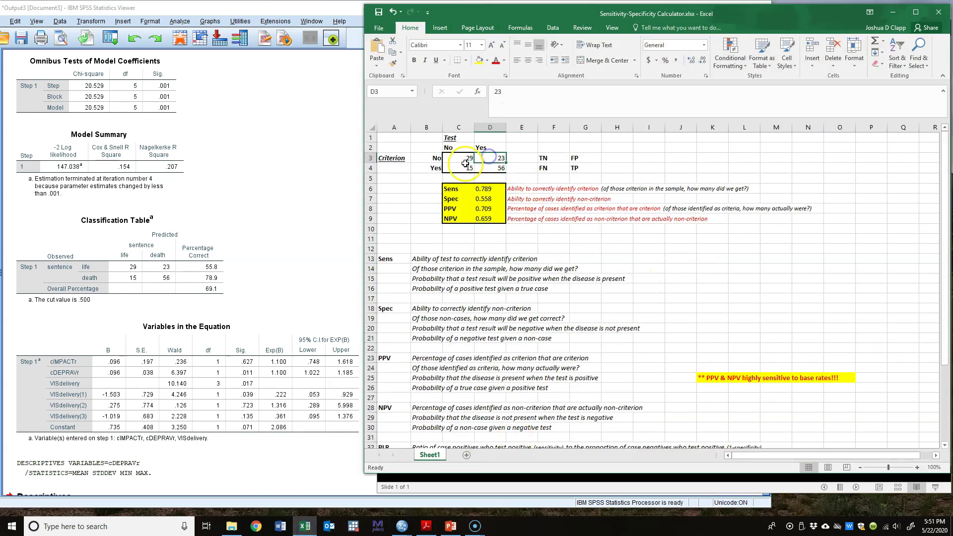
{"action": "left_click", "coordinate": [809, 290]}
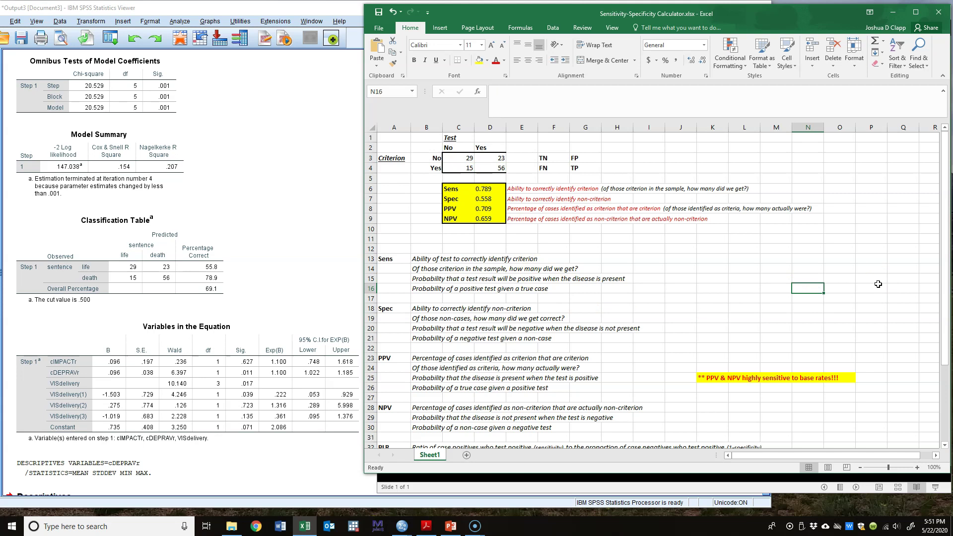
{"action": "left_click", "coordinate": [463, 156]}
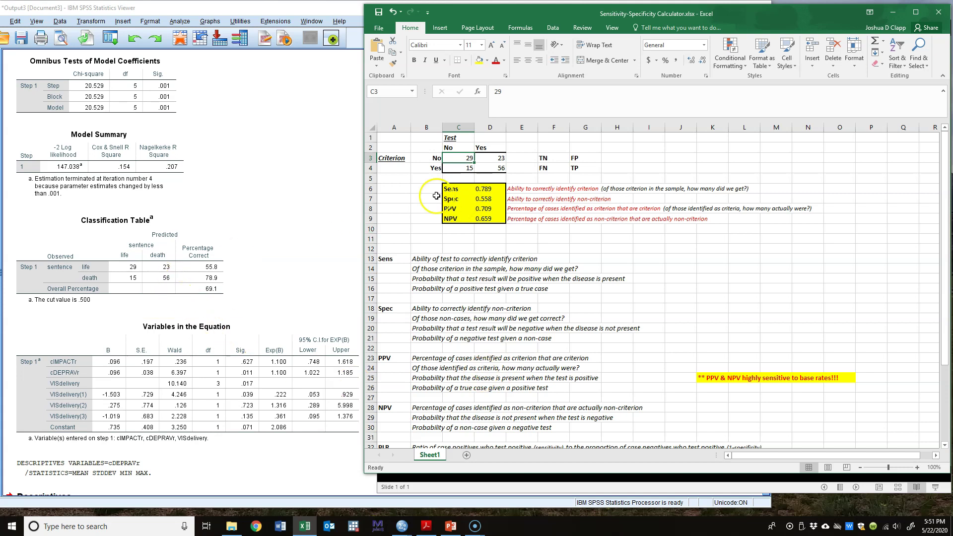
{"action": "left_click", "coordinate": [457, 149]}
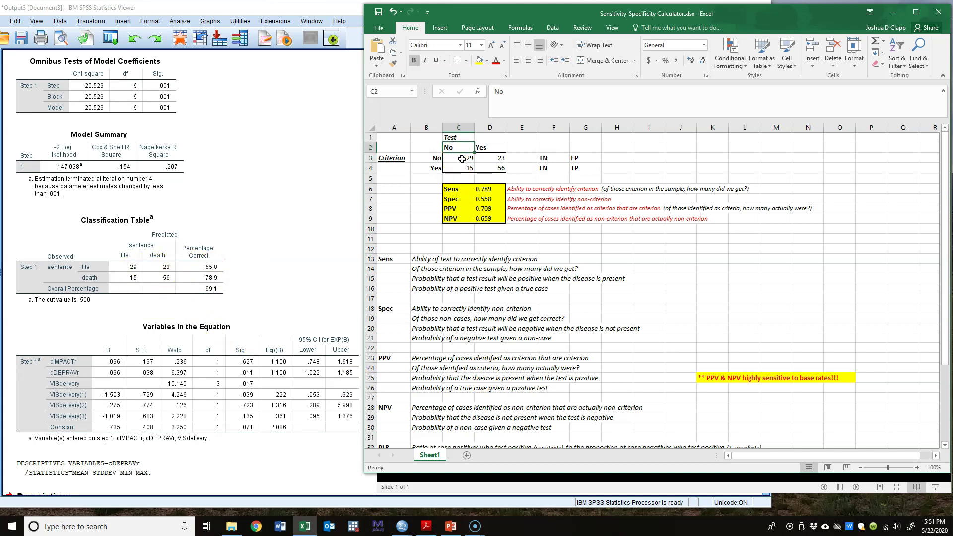
{"action": "left_click", "coordinate": [462, 159]}
{"action": "left_click", "coordinate": [494, 159]}
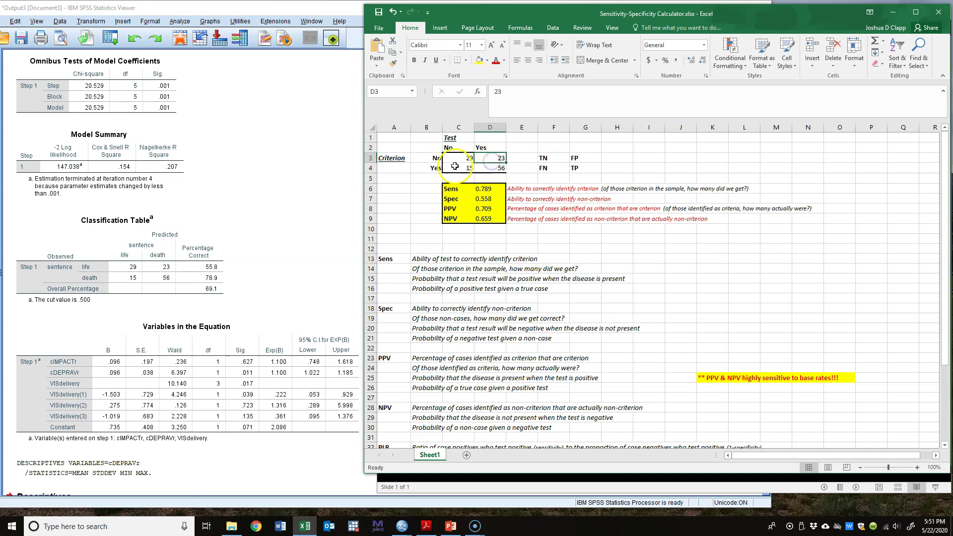
{"action": "left_click", "coordinate": [392, 162]}
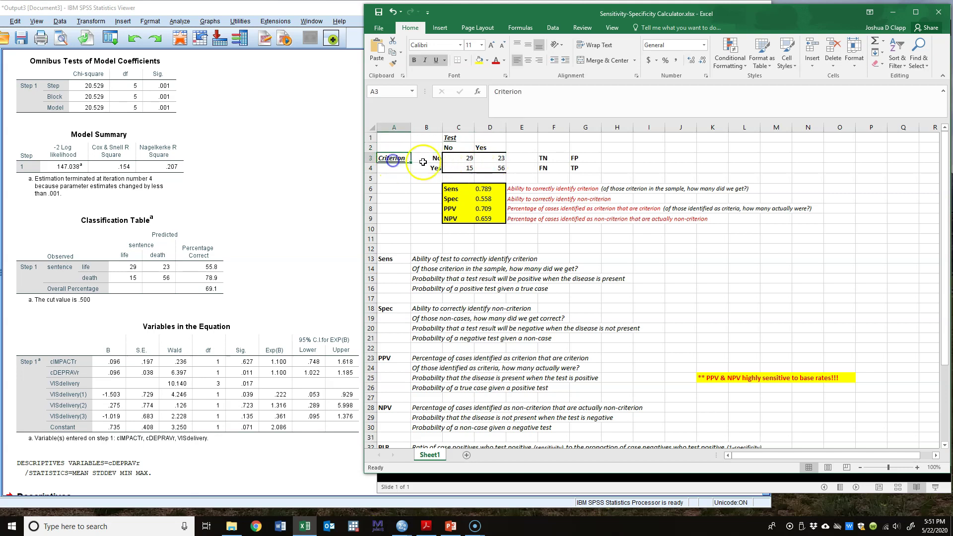
{"action": "left_click", "coordinate": [463, 160]}
{"action": "left_click", "coordinate": [462, 169]}
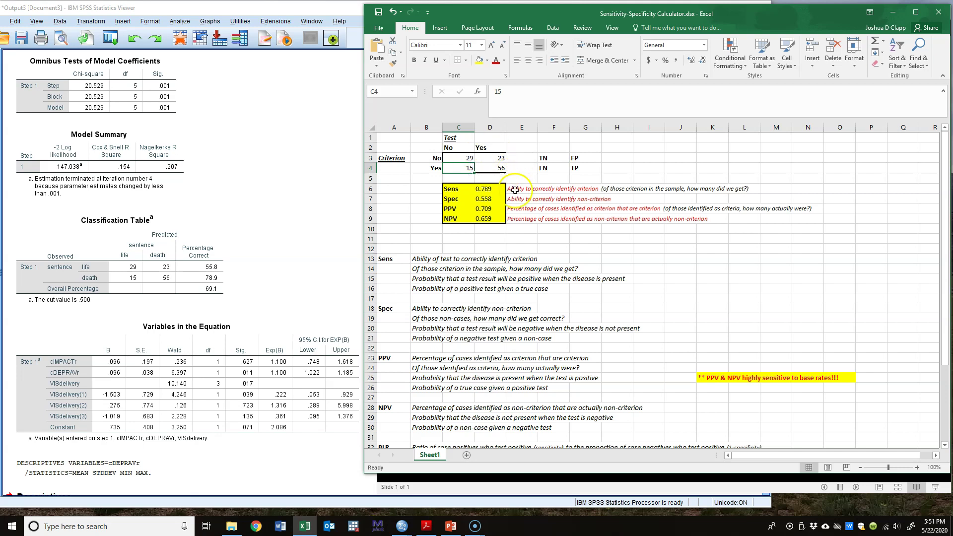
Step: Review the Sens, Spec, PPV and NPV rows of the calculator
{"action": "left_click_drag", "start_coordinate": [419, 190], "coordinate": [421, 220]}
{"action": "left_click", "coordinate": [490, 239]}
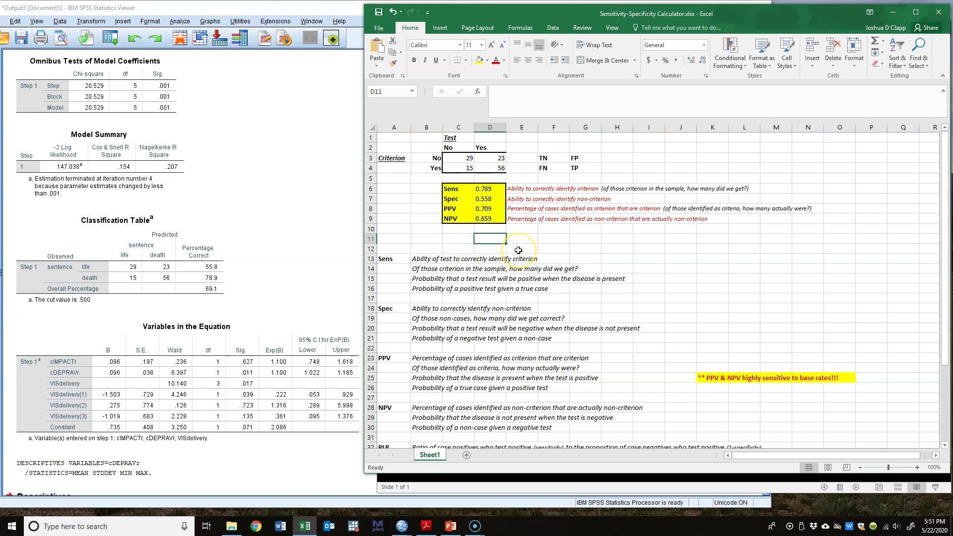
{"action": "left_click", "coordinate": [523, 251]}
Step: Return to the SPSS output and examine the predicted counts in the Block 0 Classification Table
{"action": "left_click", "coordinate": [300, 208]}
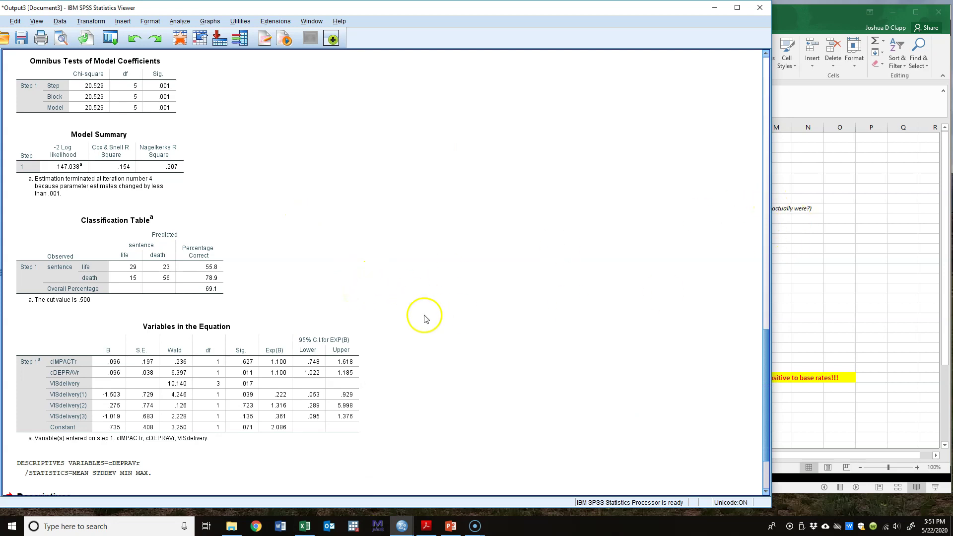
{"action": "scroll", "coordinate": [424, 317], "scroll_direction": "up", "scroll_amount": 5}
{"action": "scroll", "coordinate": [401, 300], "scroll_direction": "up", "scroll_amount": 5}
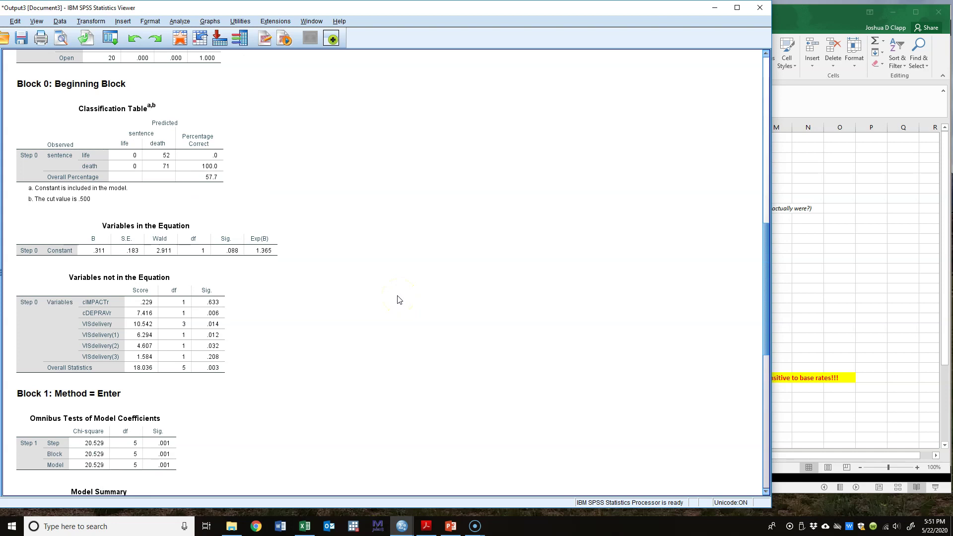
{"action": "scroll", "coordinate": [400, 299], "scroll_direction": "up", "scroll_amount": 4}
{"action": "scroll", "coordinate": [399, 300], "scroll_direction": "up", "scroll_amount": 5}
{"action": "left_click", "coordinate": [396, 299]}
{"action": "scroll", "coordinate": [392, 302], "scroll_direction": "down", "scroll_amount": 5}
{"action": "left_click", "coordinate": [159, 330]}
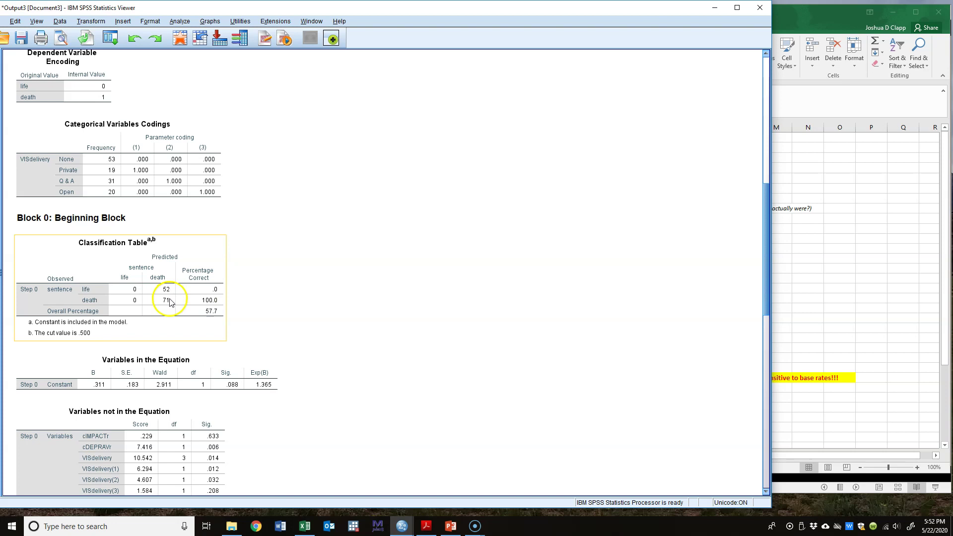
{"action": "left_click", "coordinate": [308, 296]}
{"action": "left_click", "coordinate": [151, 302]}
{"action": "left_click", "coordinate": [331, 296]}
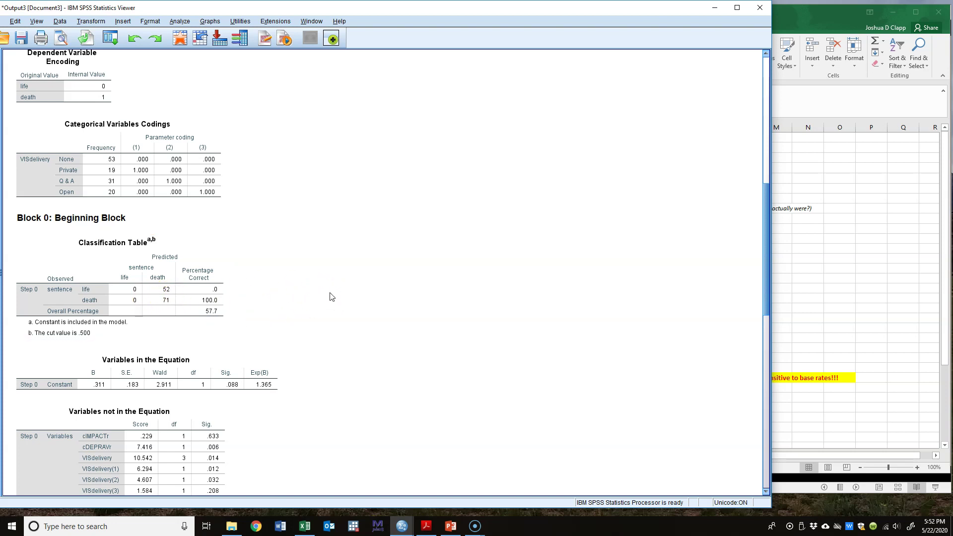
Step: Compare the Percentage Correct values for life and death sentences in the Block 0 Classification Table
{"action": "scroll", "coordinate": [346, 322], "scroll_direction": "down", "scroll_amount": 3}
{"action": "left_click", "coordinate": [167, 203]}
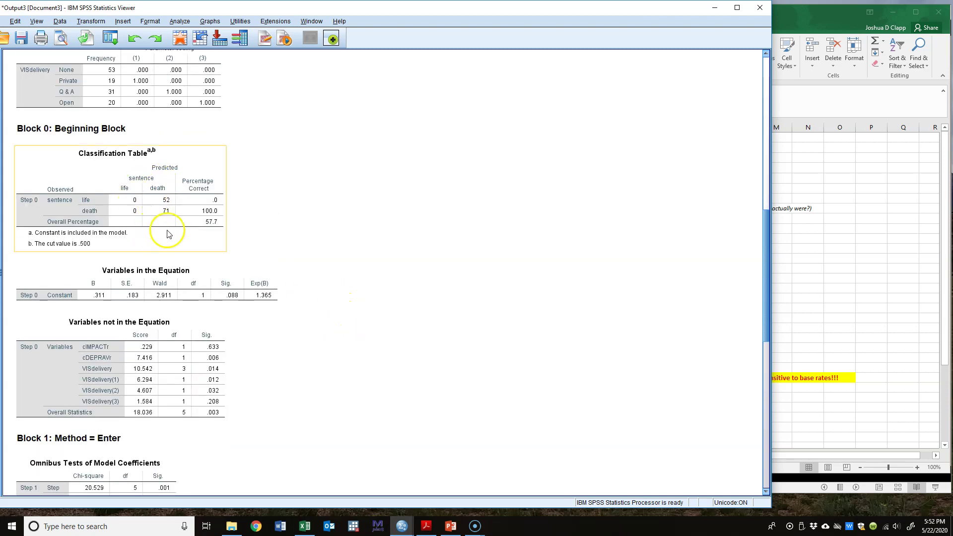
{"action": "left_click", "coordinate": [278, 232]}
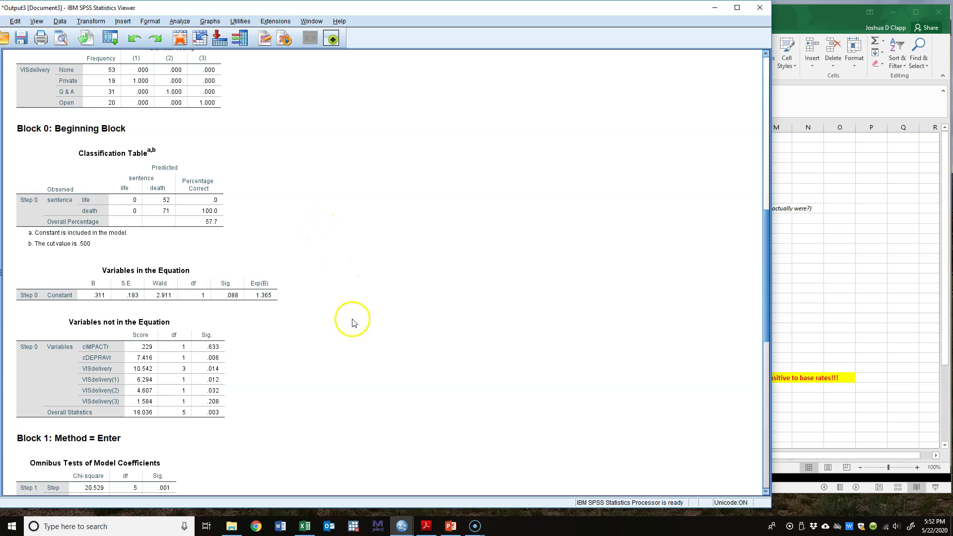
{"action": "left_click", "coordinate": [194, 193]}
{"action": "left_click", "coordinate": [320, 281]}
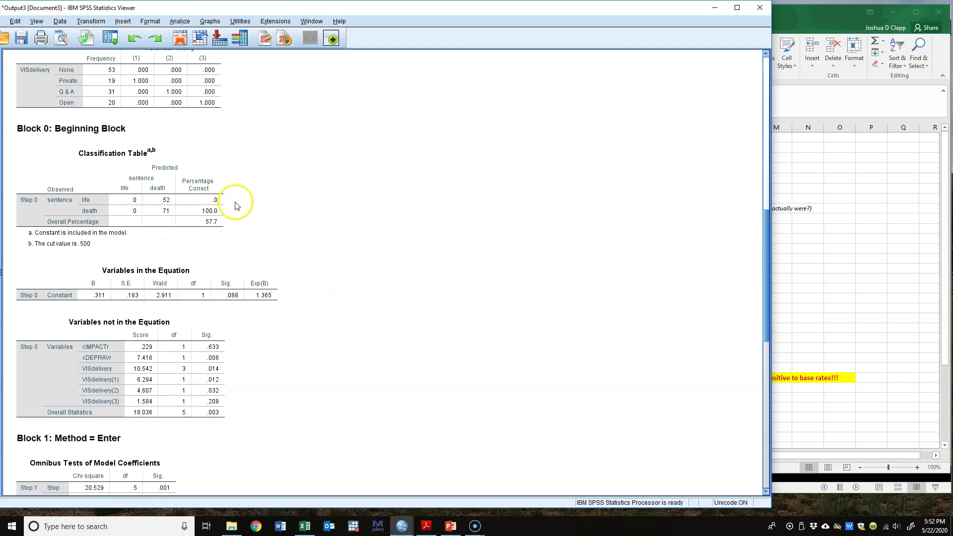
{"action": "left_click", "coordinate": [215, 201]}
{"action": "left_click", "coordinate": [288, 240]}
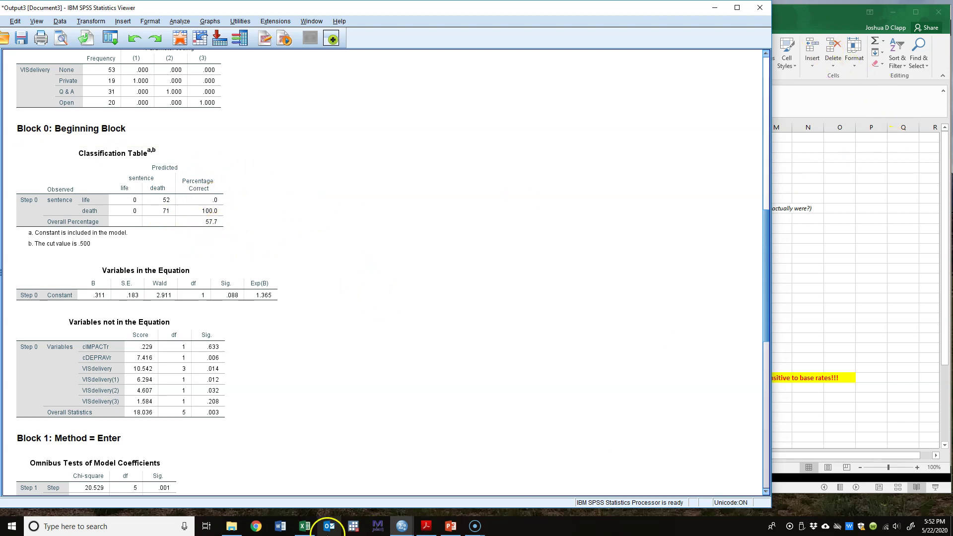
Step: Bring up the PowerPoint calculations beside the Block 0 Classification Table for comparison, ending back in the SPSS output
{"action": "left_click", "coordinate": [447, 527]}
{"action": "left_click", "coordinate": [175, 187]}
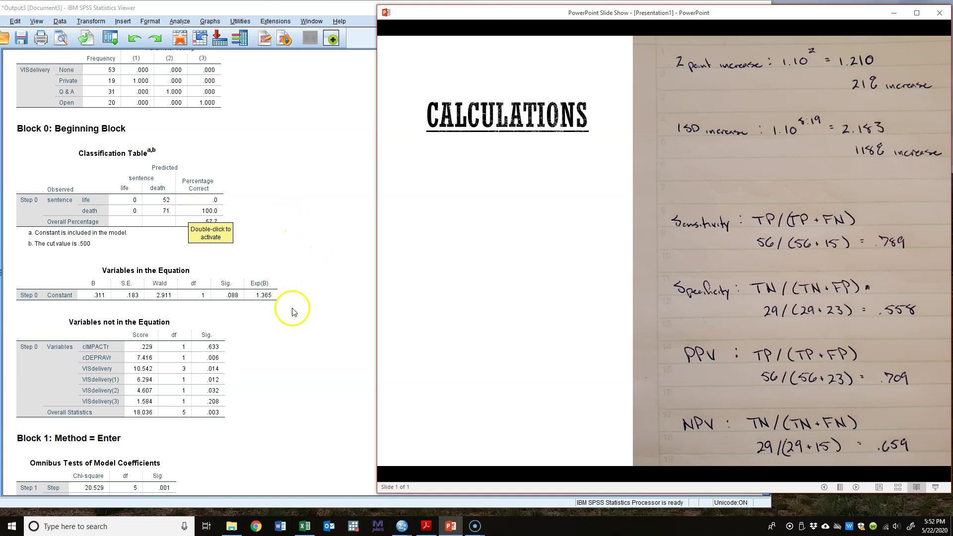
{"action": "left_click", "coordinate": [355, 255]}
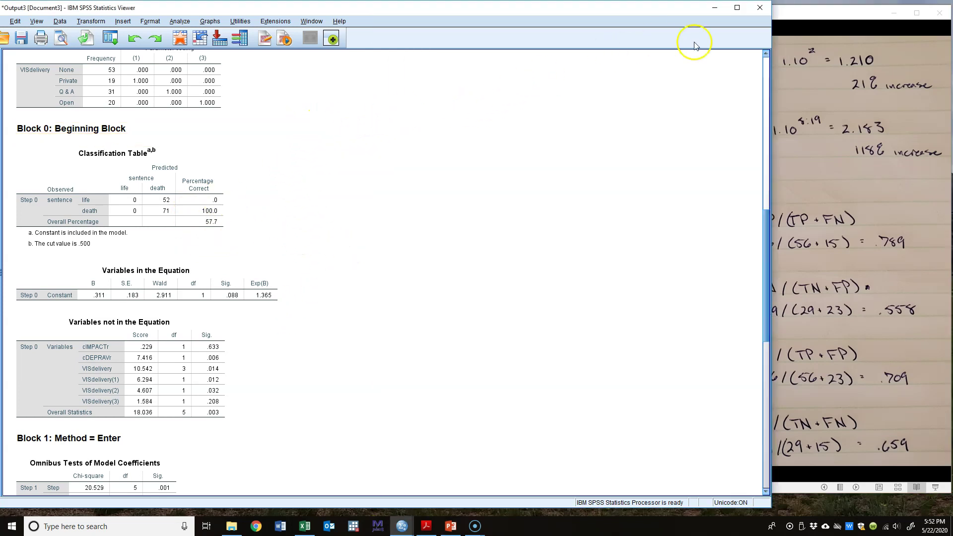
Step: Switch to the Excel Sensitivity-Specificity Calculator and enter 0 for both counts under Test No
{"action": "left_click", "coordinate": [797, 11]}
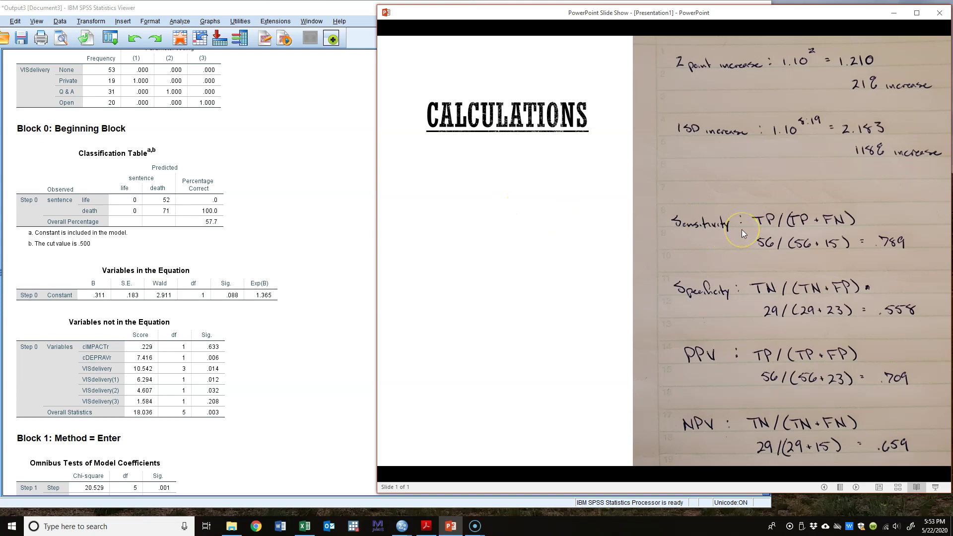
{"action": "left_click", "coordinate": [306, 527]}
{"action": "left_click", "coordinate": [464, 159]}
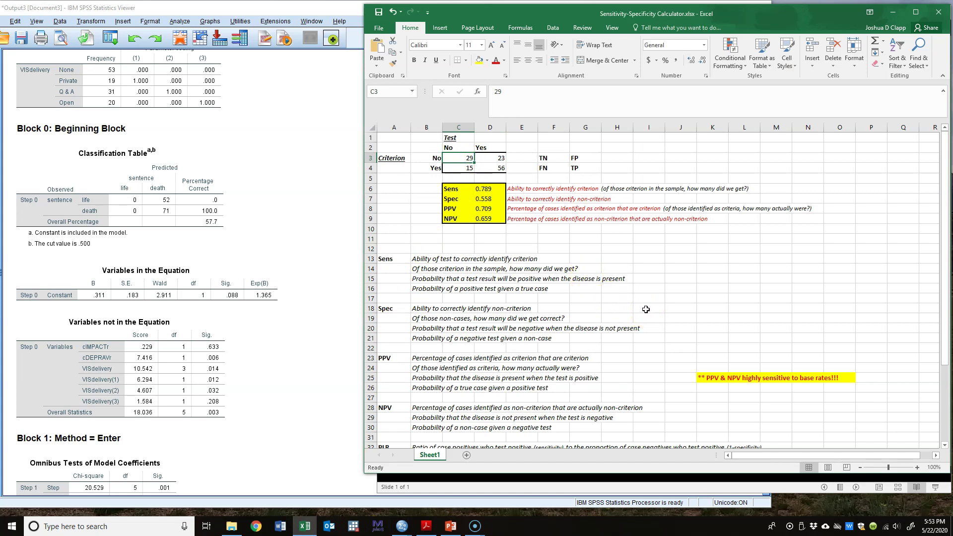
{"action": "type", "text": "0"}
{"action": "key", "text": "Return"}
{"action": "type", "text": "0"}
{"action": "key", "text": "Return"}
Step: Set the Test Yes counts to 52 for Criterion No and 71 for Criterion Yes
{"action": "key", "text": "Up"}
{"action": "key", "text": "Up"}
{"action": "key", "text": "Right"}
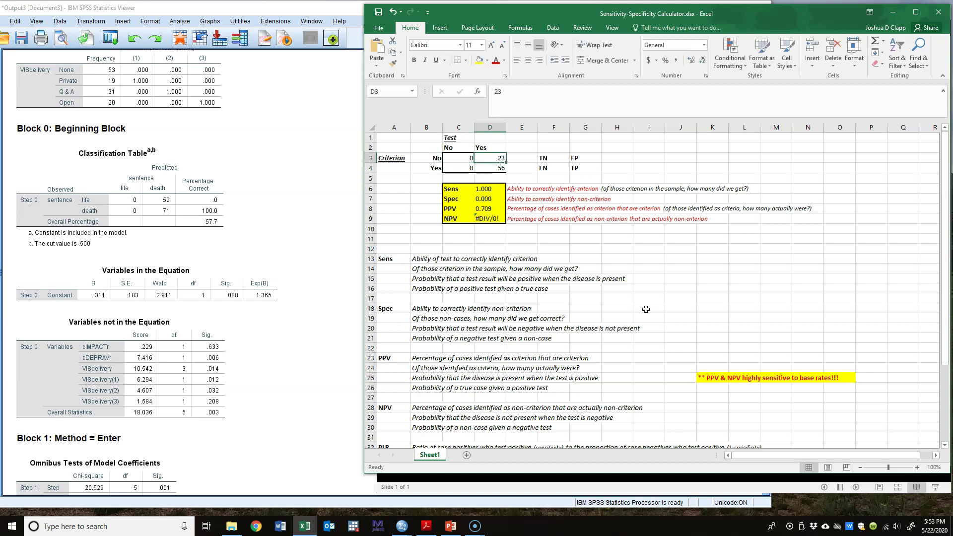
{"action": "type", "text": "52"}
{"action": "key", "text": "Return"}
{"action": "type", "text": "71"}
{"action": "key", "text": "Return"}
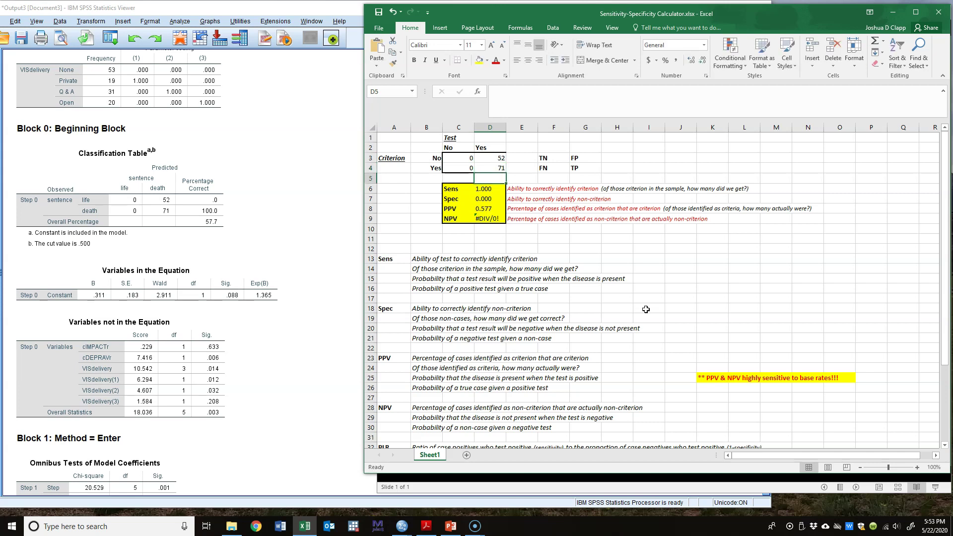
Step: Inspect the Sens, Spec, PPV and NPV results and their formulas for the Block 0 counts
{"action": "left_click", "coordinate": [478, 186]}
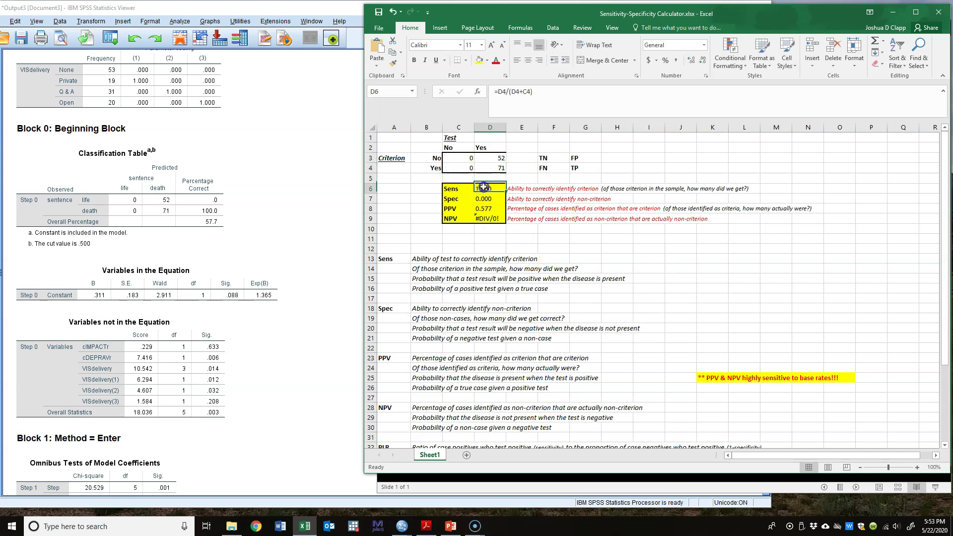
{"action": "key", "text": "Down"}
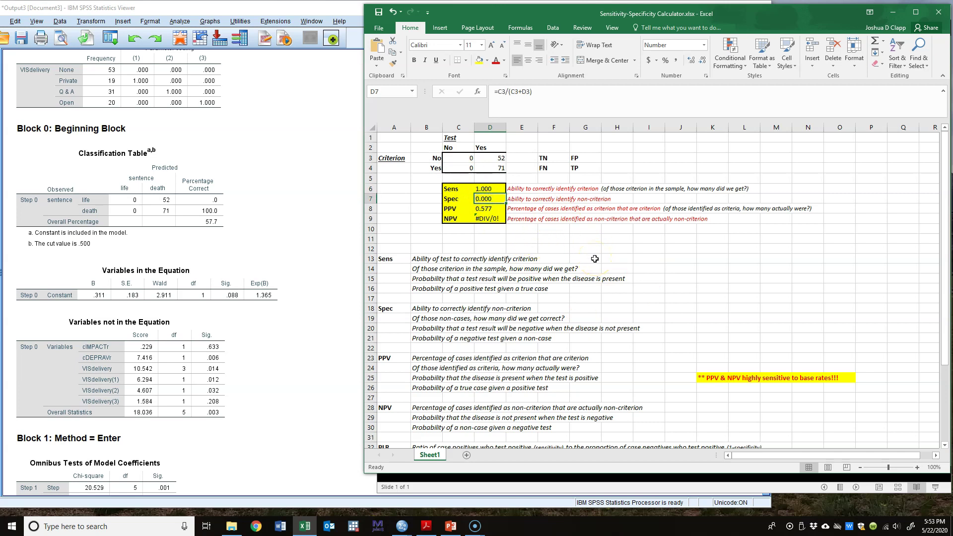
{"action": "left_click", "coordinate": [488, 209]}
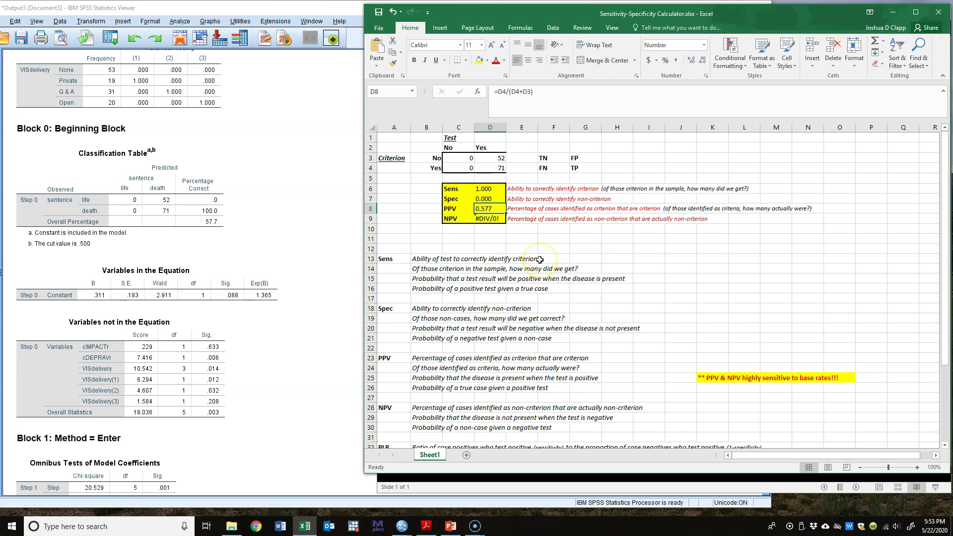
{"action": "left_click", "coordinate": [493, 219]}
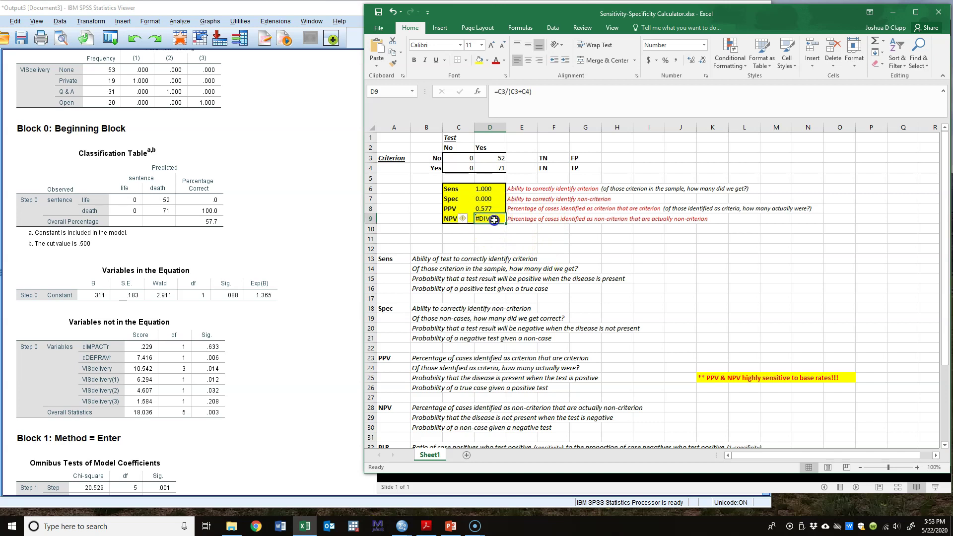
Step: Check the TN, FP and FN count cells that underlie the calculator's Block 0 results
{"action": "left_click", "coordinate": [514, 245]}
{"action": "left_click", "coordinate": [466, 158]}
{"action": "left_click", "coordinate": [492, 158]}
{"action": "left_click", "coordinate": [468, 165]}
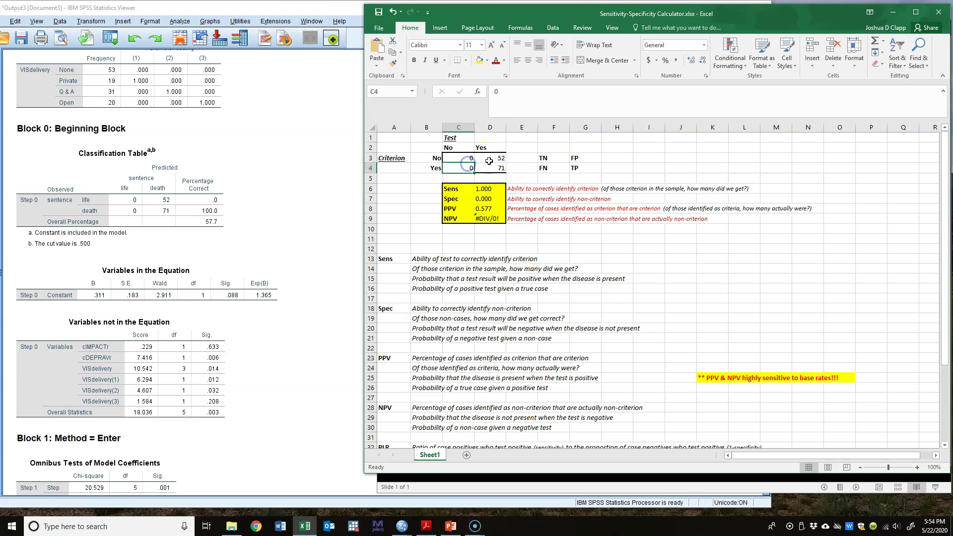
{"action": "left_click", "coordinate": [768, 238]}
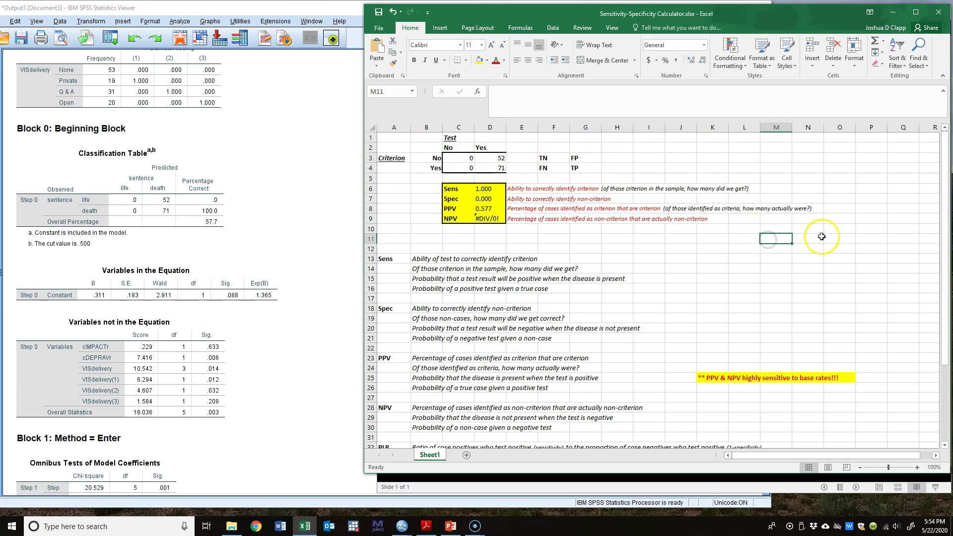
{"action": "scroll", "coordinate": [721, 266], "scroll_direction": "down", "scroll_amount": 2}
{"action": "scroll", "coordinate": [722, 267], "scroll_direction": "up", "scroll_amount": 2}
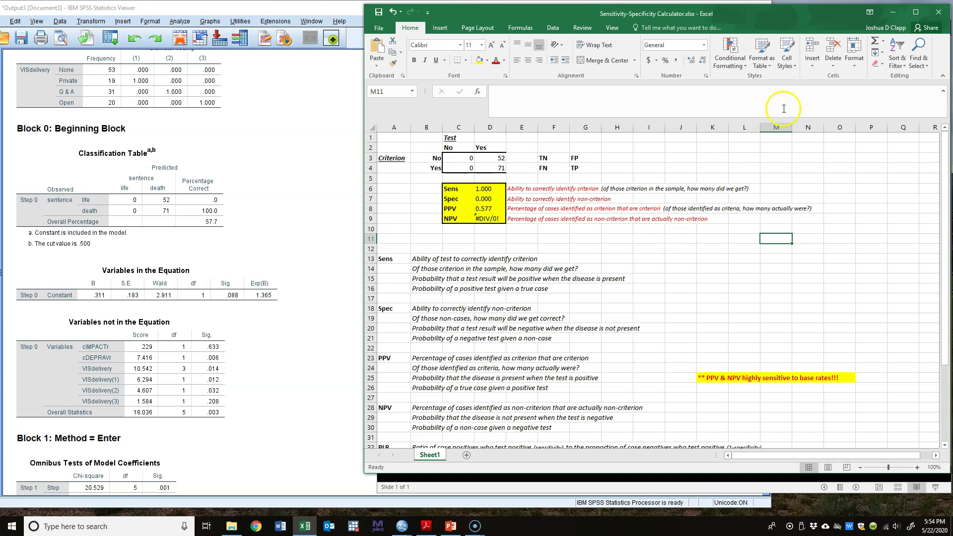
Step: Minimize Excel and PowerPoint, then review the Block 0 and Block 1 tables in the SPSS output
{"action": "left_click", "coordinate": [894, 14]}
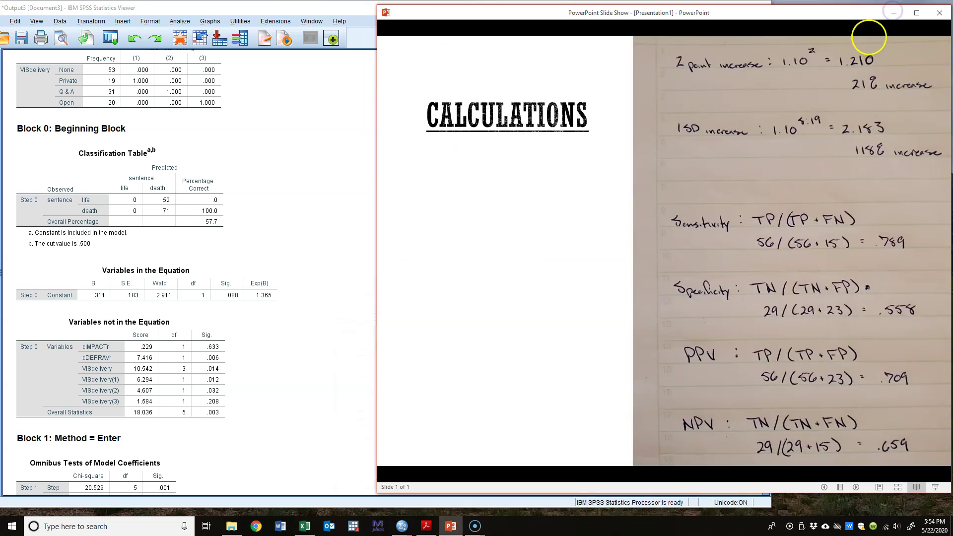
{"action": "left_click", "coordinate": [893, 13]}
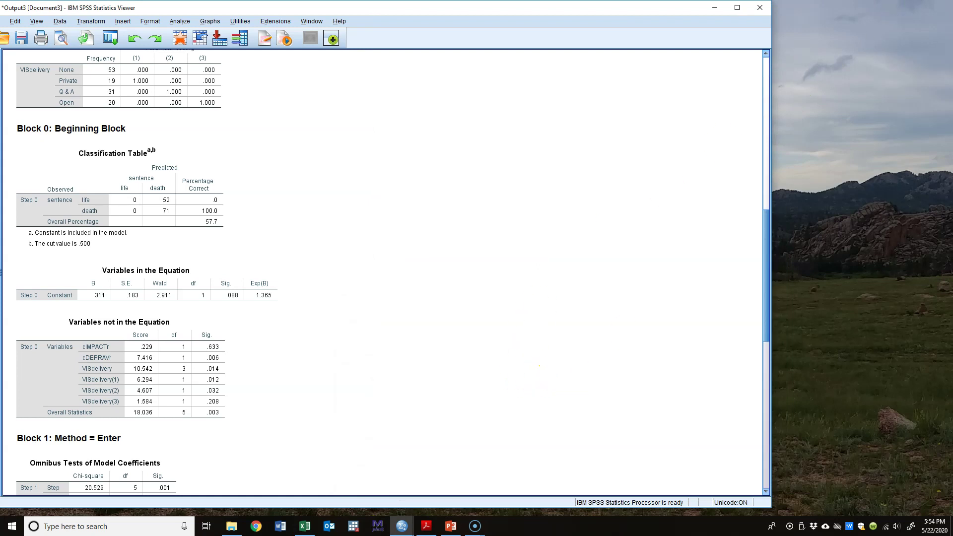
{"action": "scroll", "coordinate": [549, 366], "scroll_direction": "down", "scroll_amount": 10}
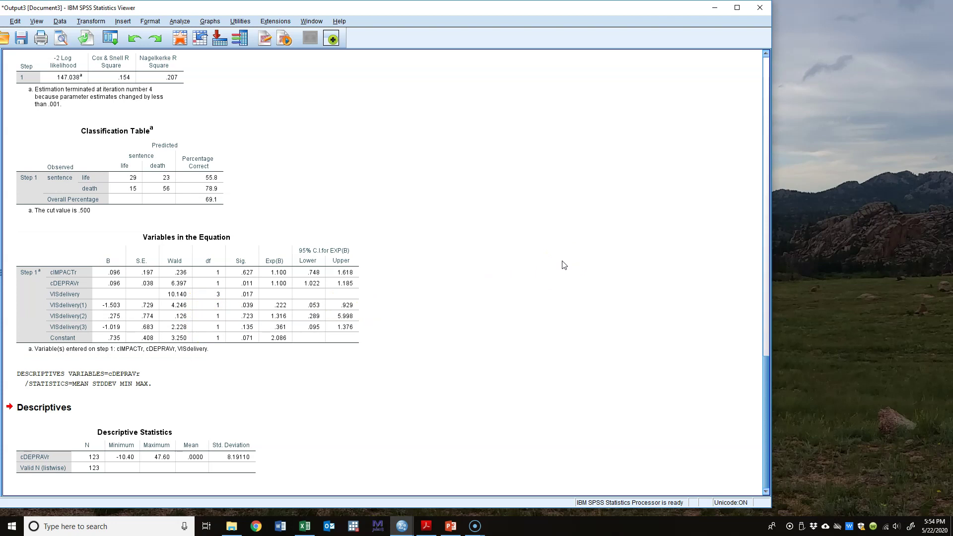
{"action": "scroll", "coordinate": [427, 273], "scroll_direction": "up", "scroll_amount": 5}
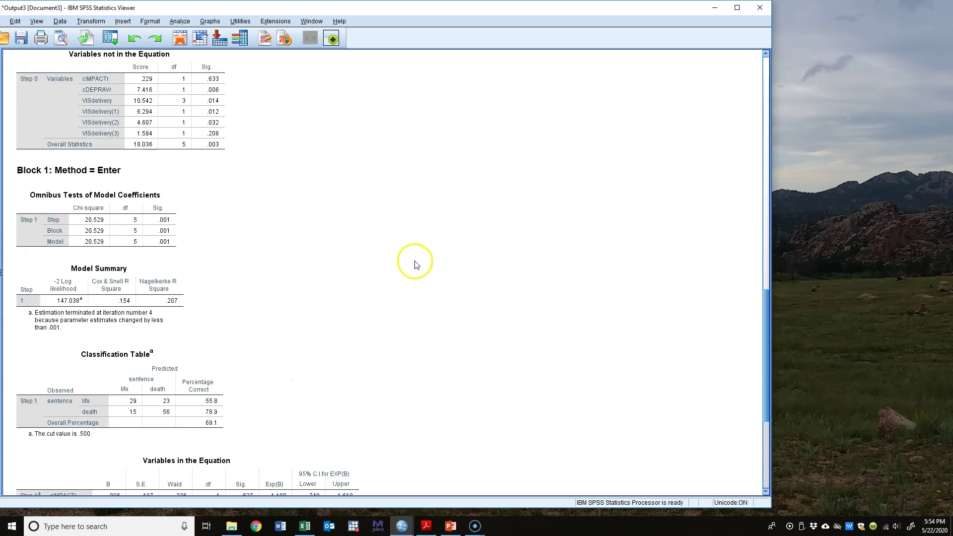
{"action": "scroll", "coordinate": [348, 238], "scroll_direction": "up", "scroll_amount": 2}
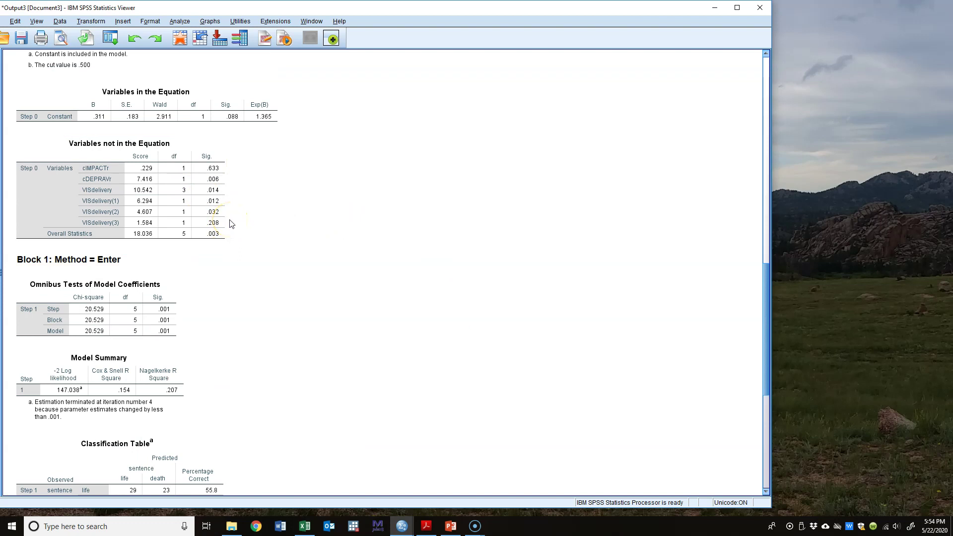
{"action": "scroll", "coordinate": [404, 308], "scroll_direction": "down", "scroll_amount": 7}
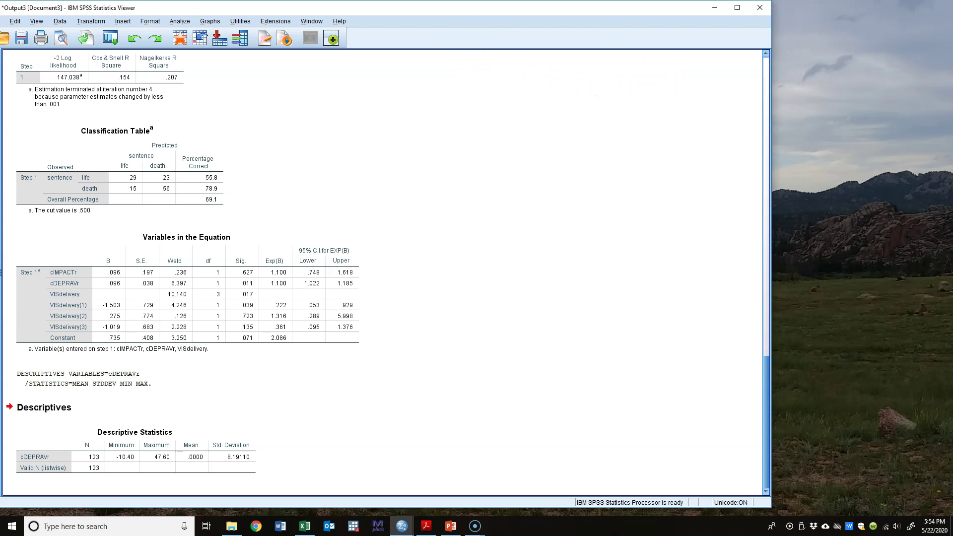
Step: Switch to the SPSS output PDF in Acrobat Reader, maximize it, and look over the two-model comparison and the preceding results page
{"action": "key", "text": "alt+Tab"}
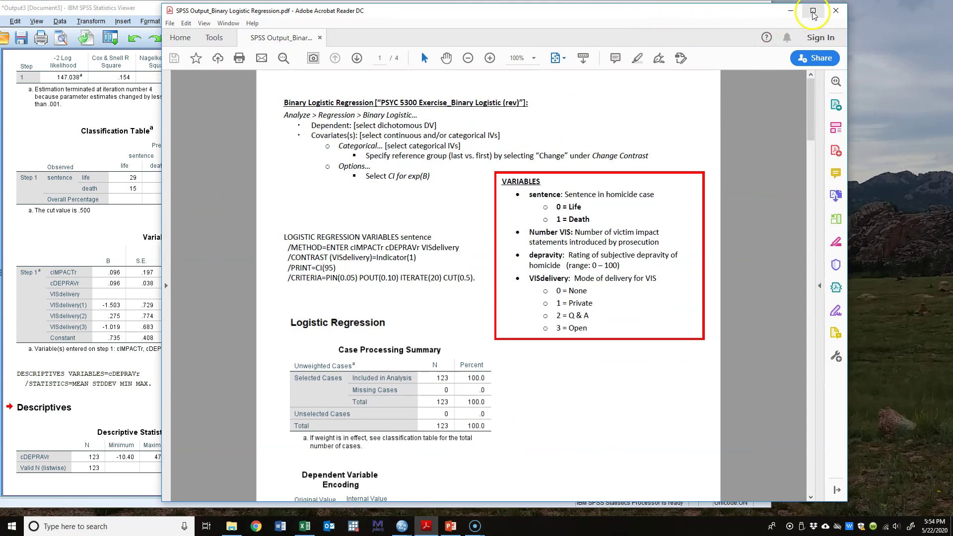
{"action": "left_click", "coordinate": [813, 10]}
{"action": "scroll", "coordinate": [527, 494], "scroll_direction": "down", "scroll_amount": 3}
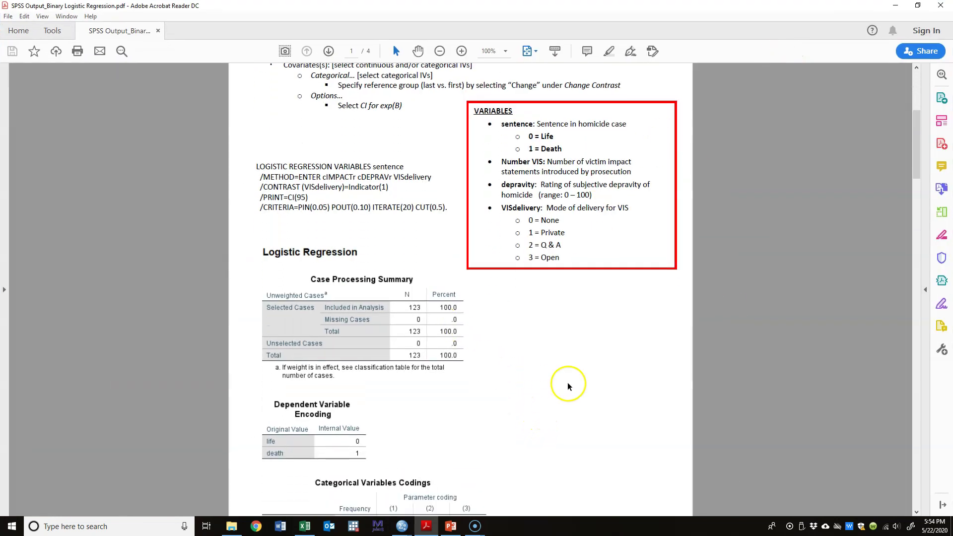
{"action": "left_click_drag", "start_coordinate": [917, 127], "coordinate": [911, 477]}
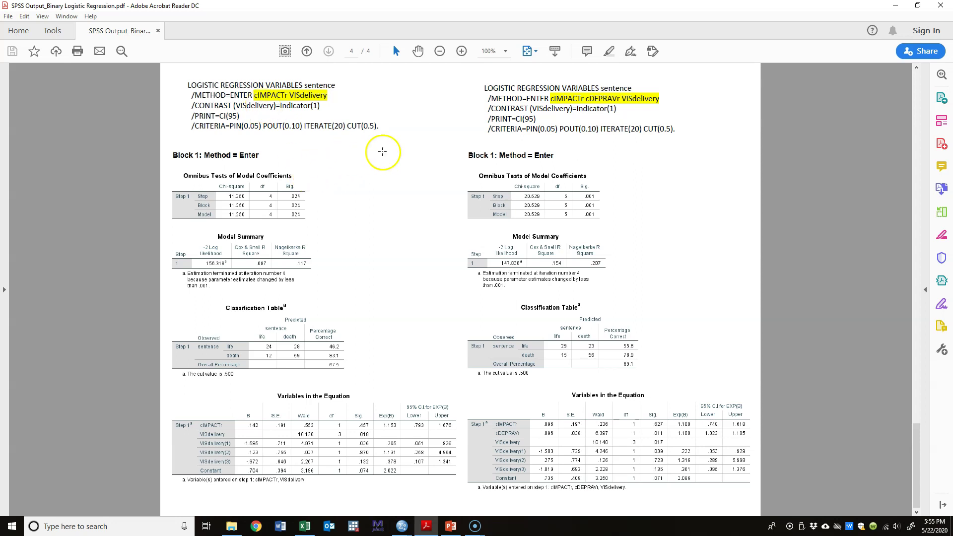
{"action": "scroll", "coordinate": [450, 253], "scroll_direction": "up", "scroll_amount": 10}
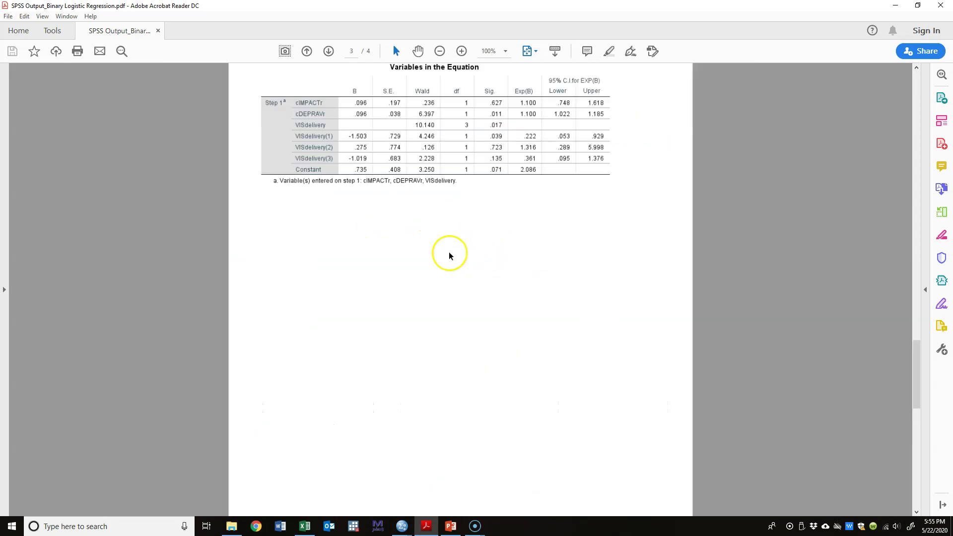
{"action": "scroll", "coordinate": [450, 256], "scroll_direction": "up", "scroll_amount": 3}
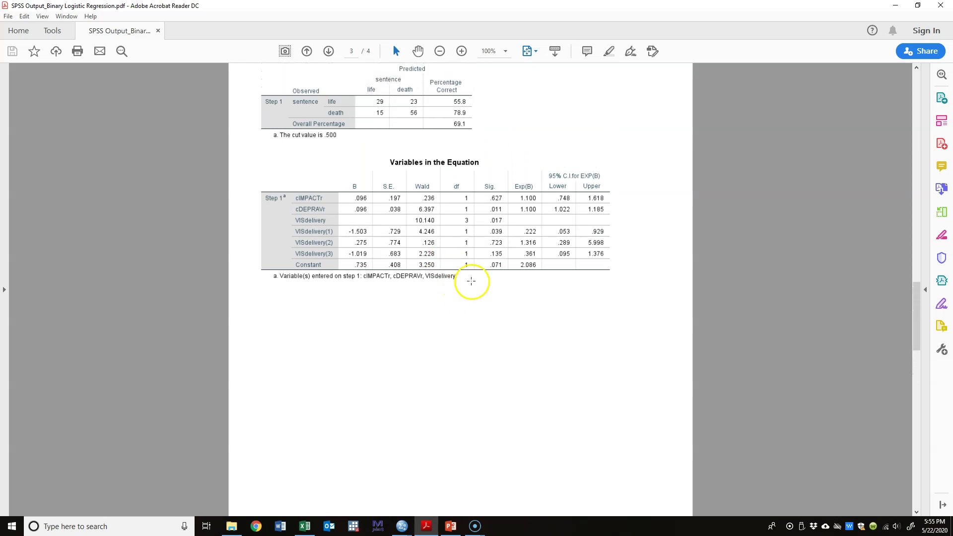
Step: Minimize the PDF and review the Variables in the Equation table in the SPSS output
{"action": "left_click", "coordinate": [896, 6]}
{"action": "left_click", "coordinate": [217, 343]}
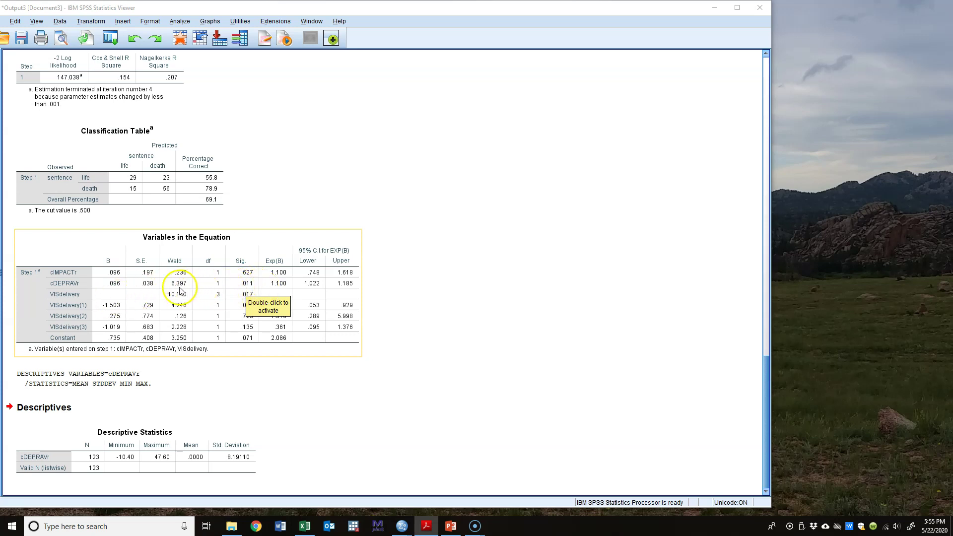
{"action": "left_click", "coordinate": [491, 355]}
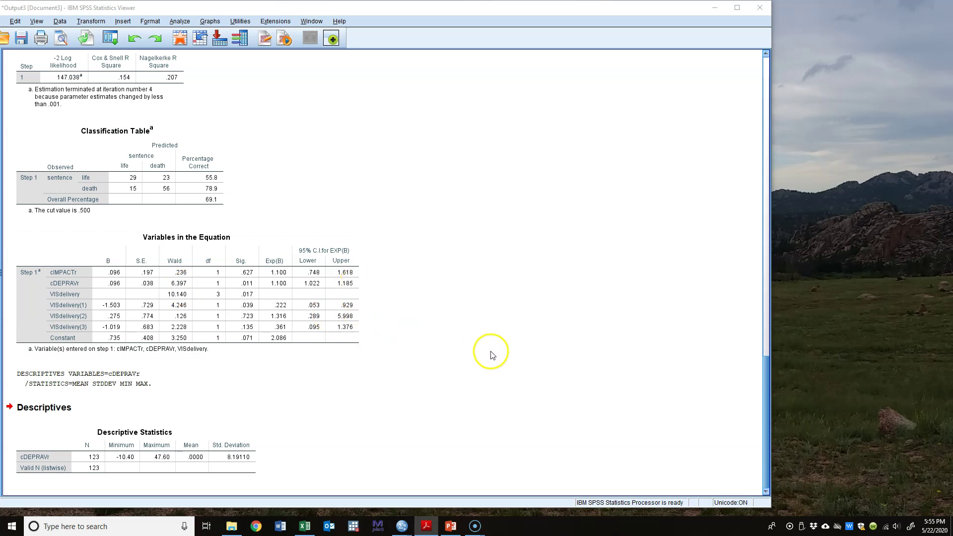
Step: Return to page 4 of the PDF and examine the highlighted predictors cIMPACTr and VISdelivery in the reduced model's syntax
{"action": "left_click", "coordinate": [426, 527]}
{"action": "scroll", "coordinate": [453, 319], "scroll_direction": "down", "scroll_amount": 5}
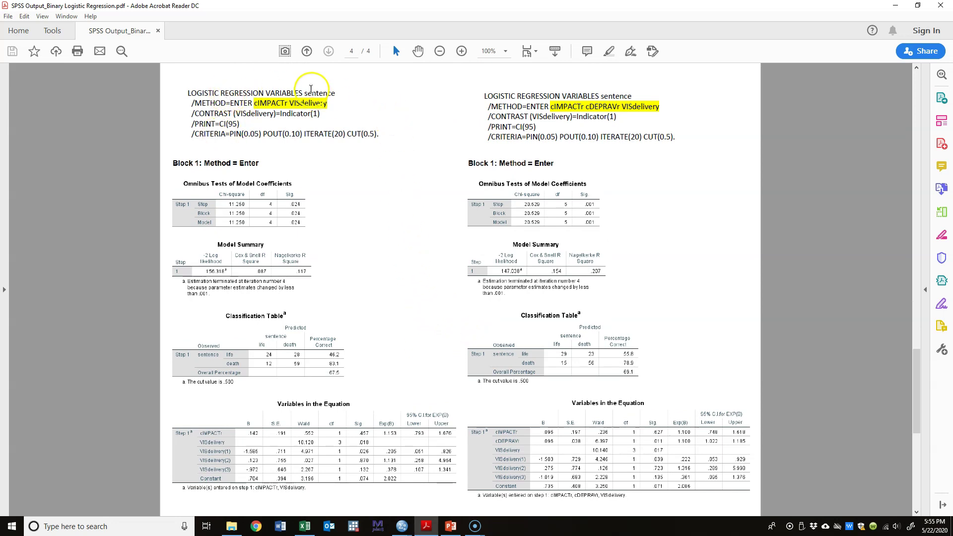
{"action": "left_click", "coordinate": [320, 93]}
{"action": "left_click", "coordinate": [309, 103]}
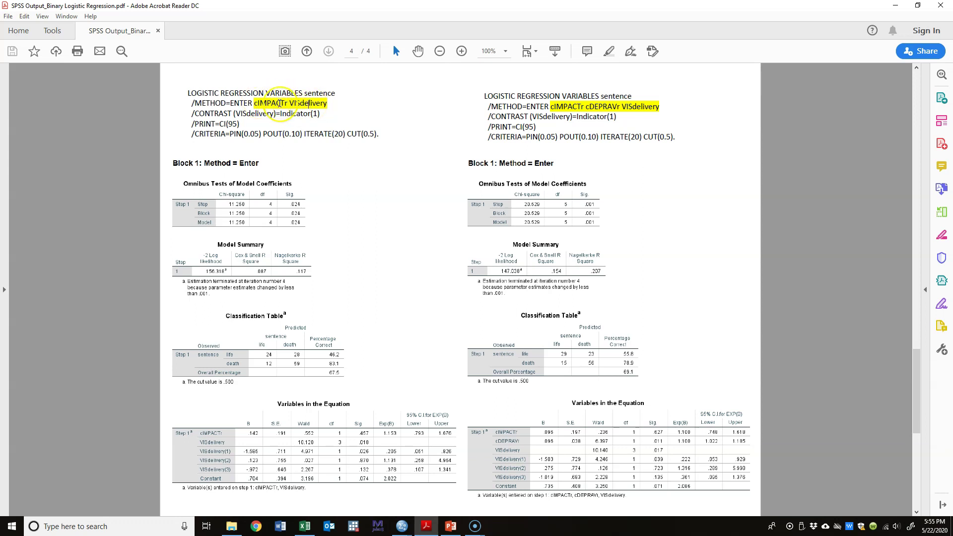
{"action": "double_click", "coordinate": [279, 104]}
{"action": "double_click", "coordinate": [305, 104]}
{"action": "left_click", "coordinate": [328, 124]}
Step: Zoom the PDF to 125% and compare the Block 1 tables of the reduced and full models
{"action": "left_click", "coordinate": [505, 51]}
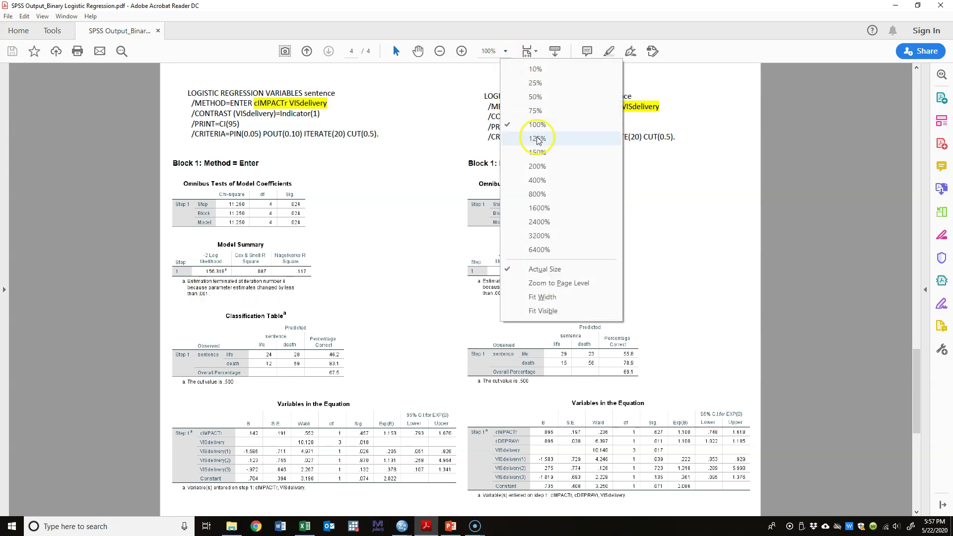
{"action": "left_click", "coordinate": [538, 139]}
{"action": "scroll", "coordinate": [341, 397], "scroll_direction": "down", "scroll_amount": 2}
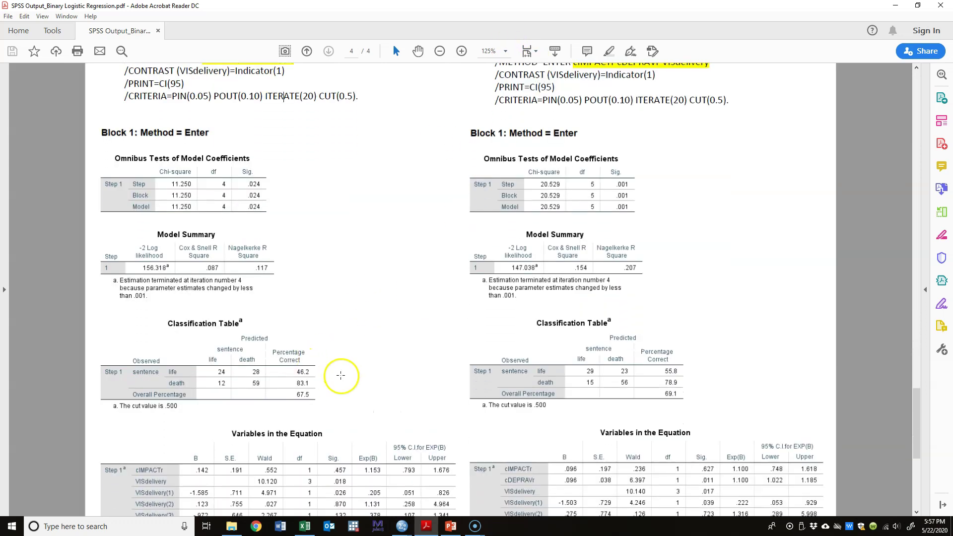
{"action": "scroll", "coordinate": [341, 376], "scroll_direction": "down", "scroll_amount": 2}
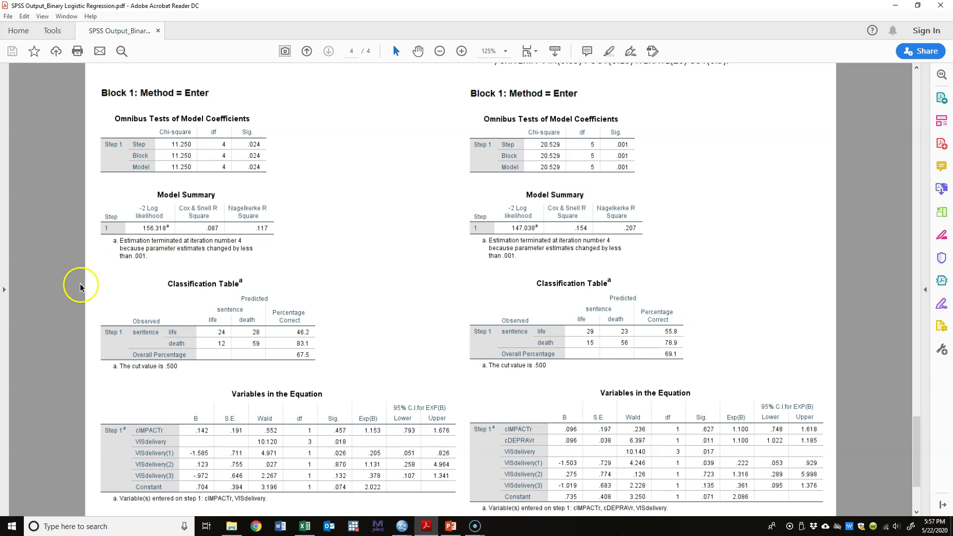
Step: Open the Calculator and subtract the full model's -2 Log likelihood from the reduced model's: 156.318 - 147.038
{"action": "left_click", "coordinate": [12, 526]}
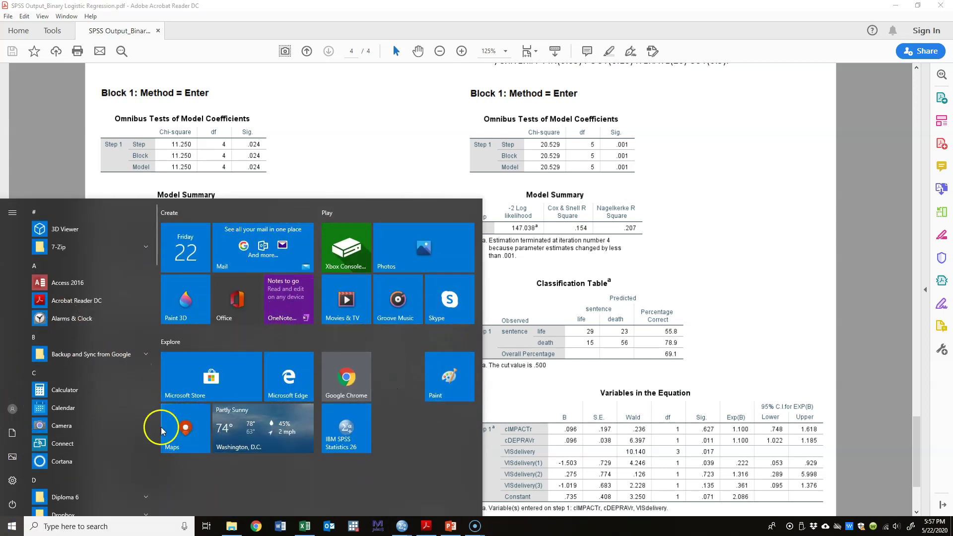
{"action": "left_click", "coordinate": [65, 389]}
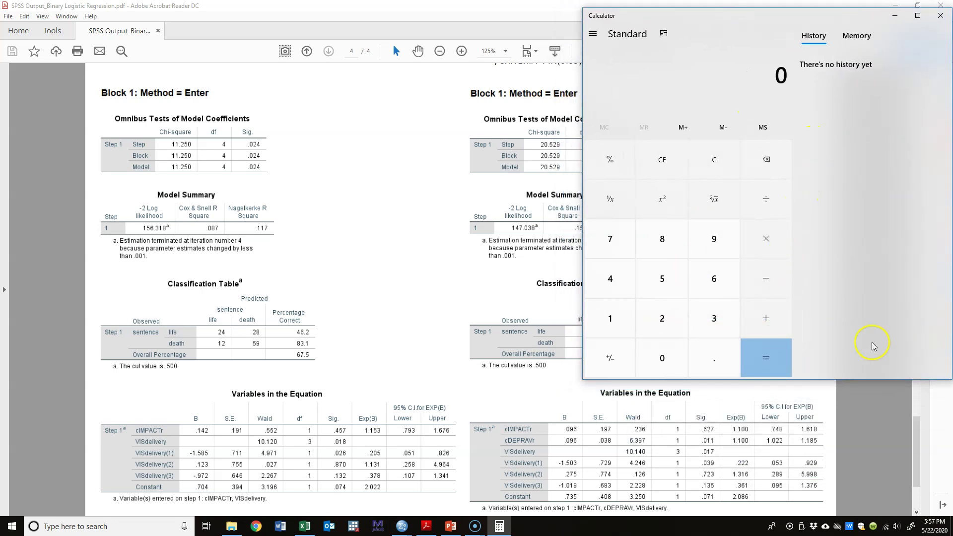
{"action": "type", "text": "156"}
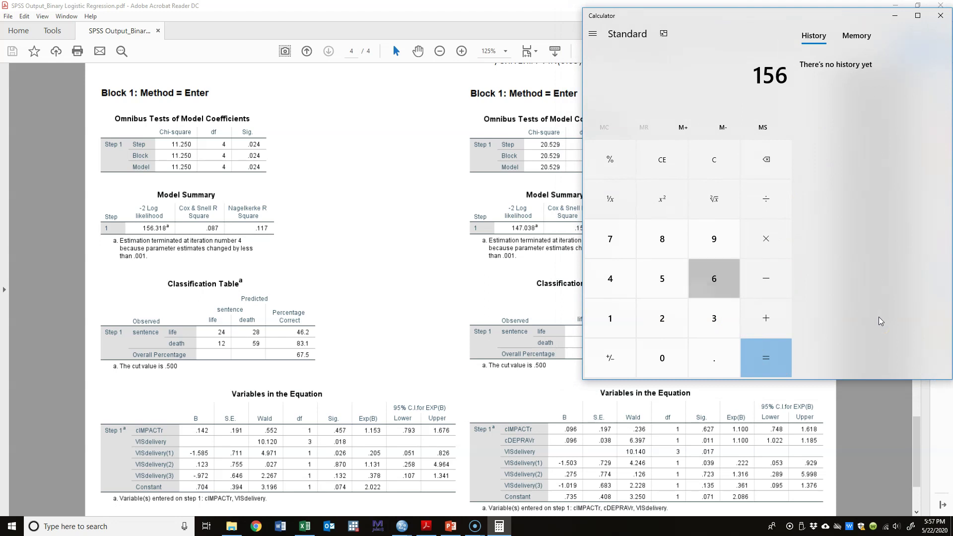
{"action": "type", "text": ".31"}
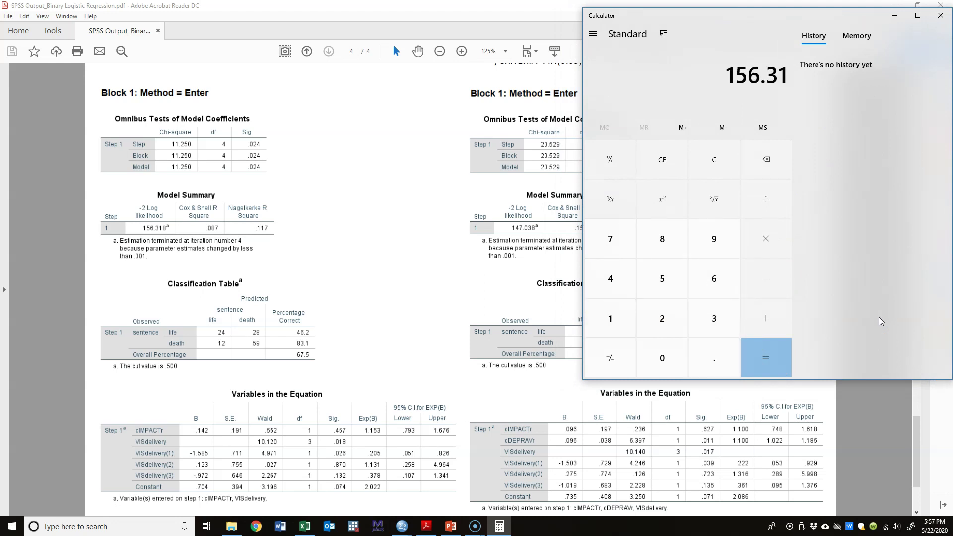
{"action": "type", "text": "8 - 1"}
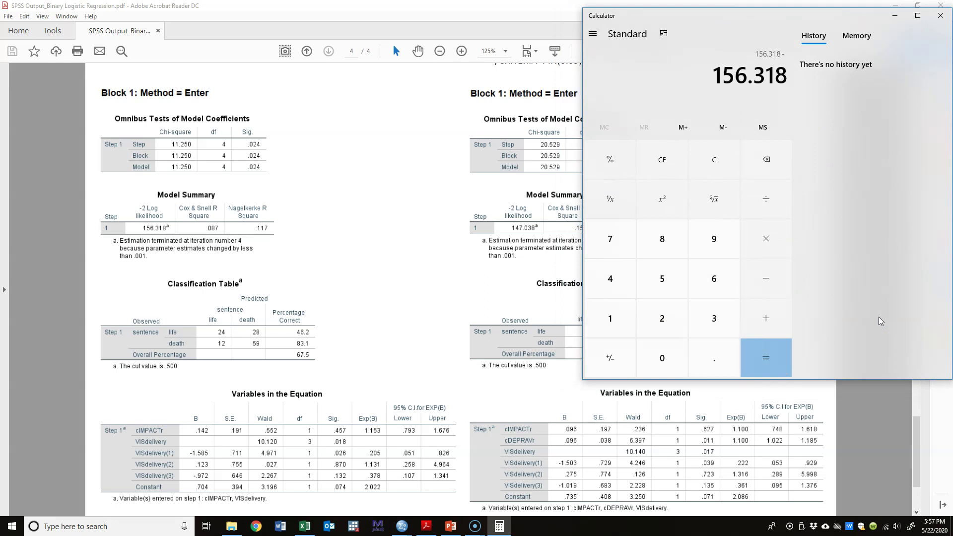
{"action": "type", "text": "47.038"}
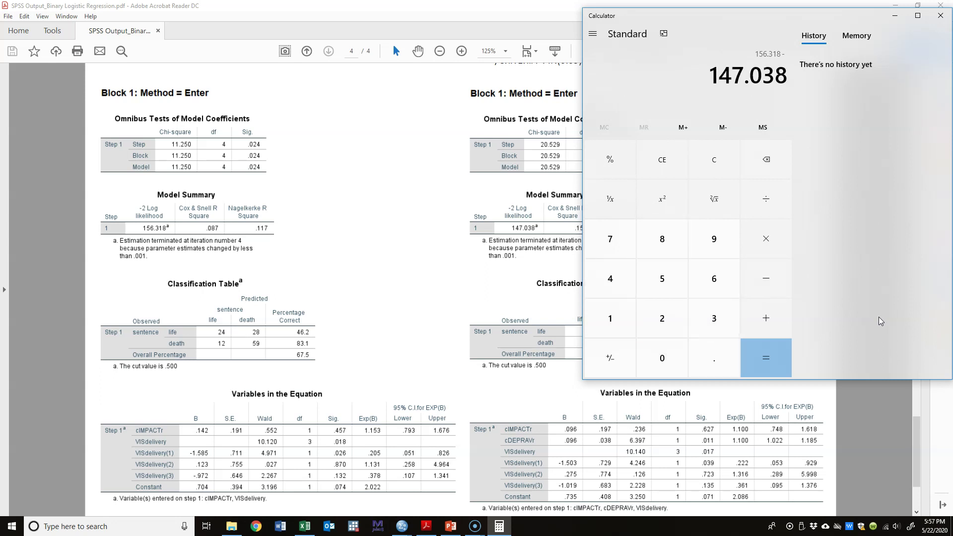
{"action": "left_click", "coordinate": [774, 365]}
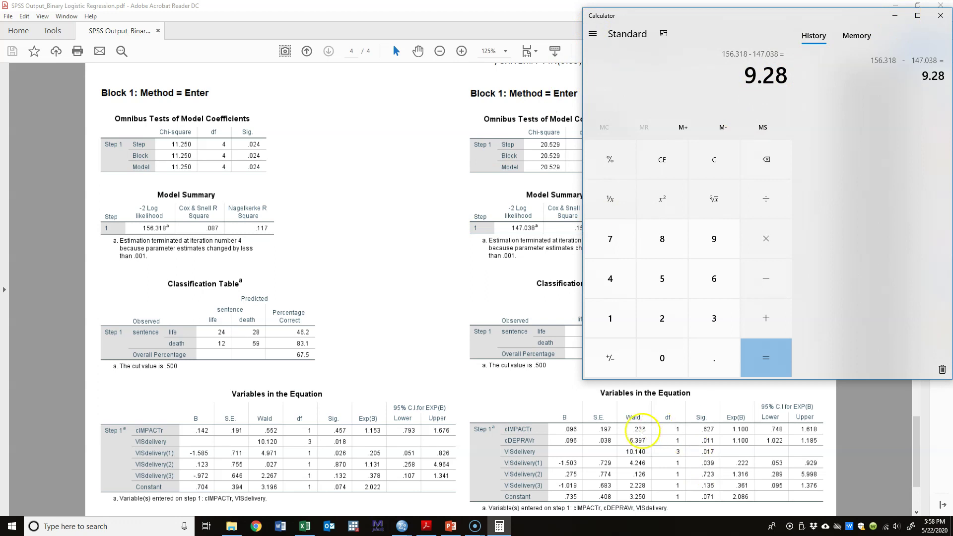
Step: Shrink the Calculator window to uncover the tables, then zoom the PDF to 100% so both models' syntax and tables fit
{"action": "left_click_drag", "start_coordinate": [583, 378], "coordinate": [650, 312]}
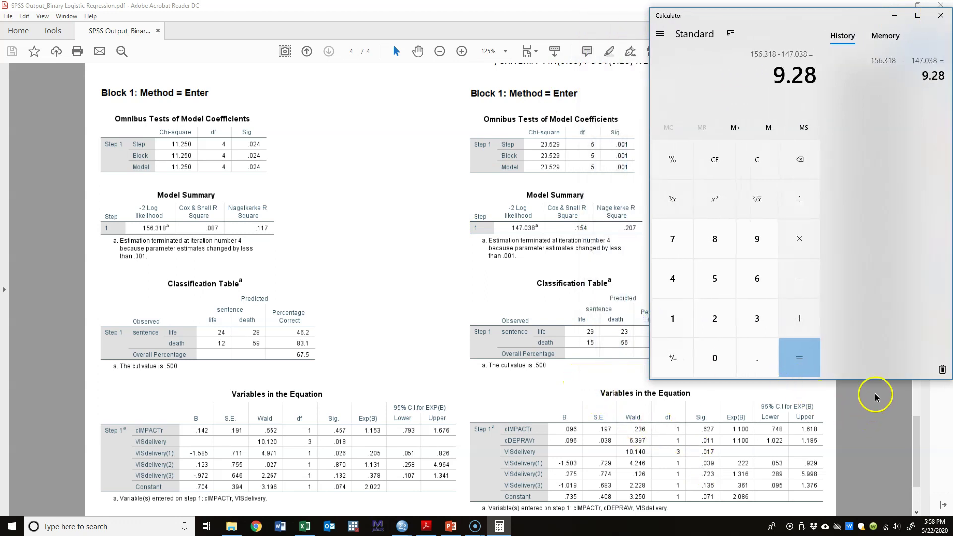
{"action": "left_click_drag", "start_coordinate": [880, 378], "coordinate": [886, 213]}
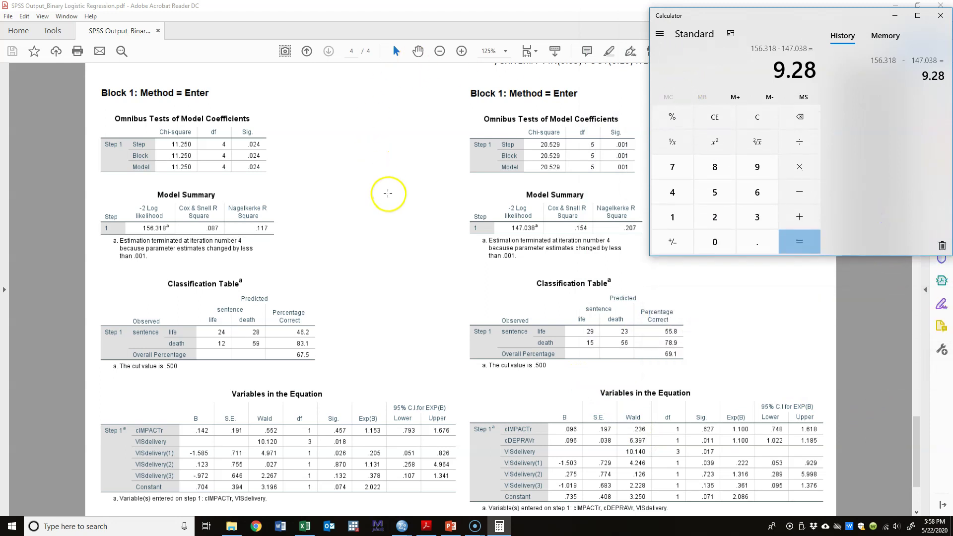
{"action": "left_click", "coordinate": [383, 199]}
{"action": "scroll", "coordinate": [445, 300], "scroll_direction": "up", "scroll_amount": 3}
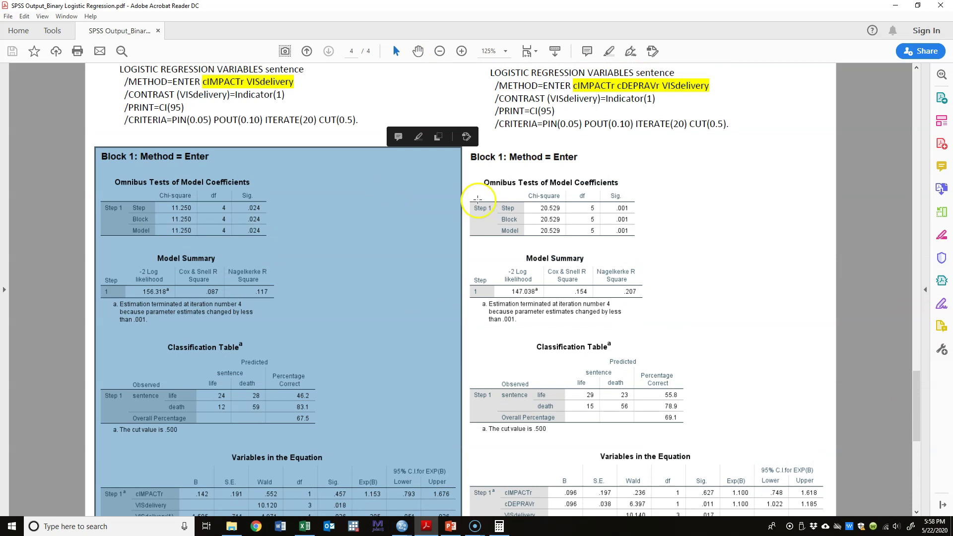
{"action": "left_click", "coordinate": [505, 51]}
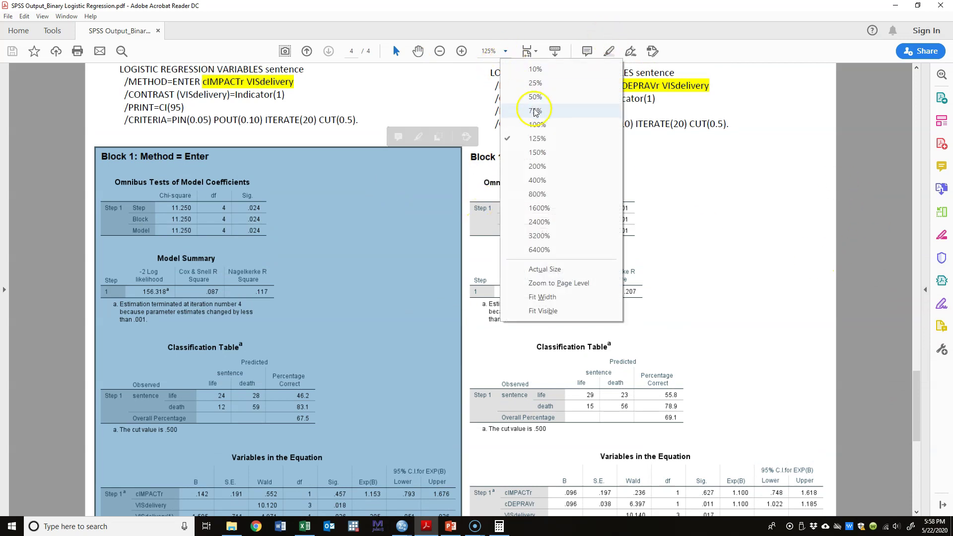
{"action": "left_click", "coordinate": [496, 132]}
{"action": "left_click", "coordinate": [564, 129]}
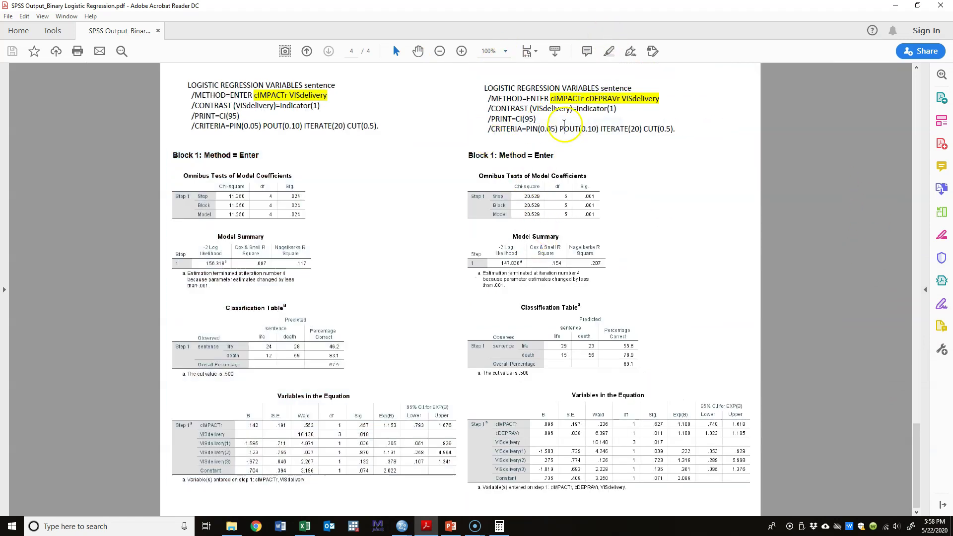
{"action": "scroll", "coordinate": [645, 234], "scroll_direction": "up", "scroll_amount": 1}
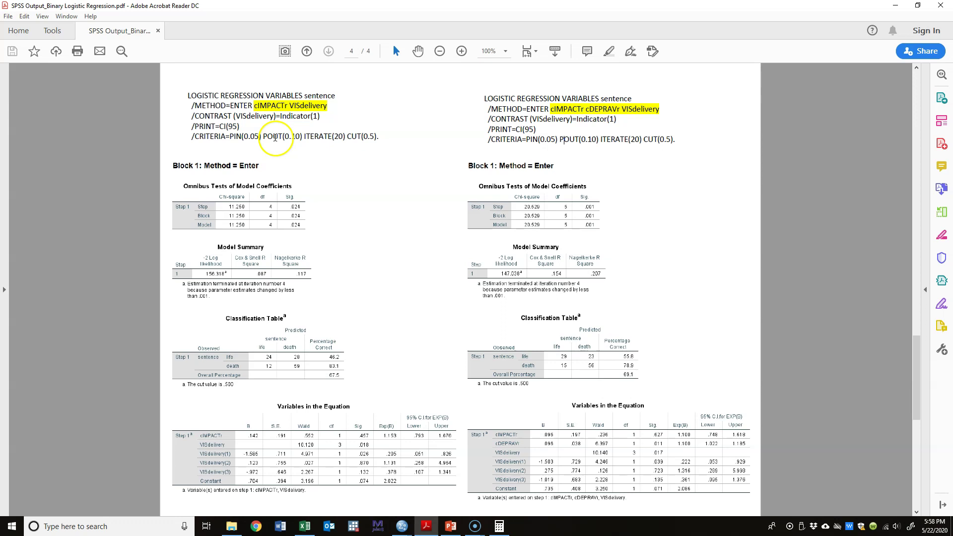
Step: Recall the Calculator result, open the GraphPad P value calculator in Chrome, and enter 9.28 as the chi-square
{"action": "left_click", "coordinate": [500, 527]}
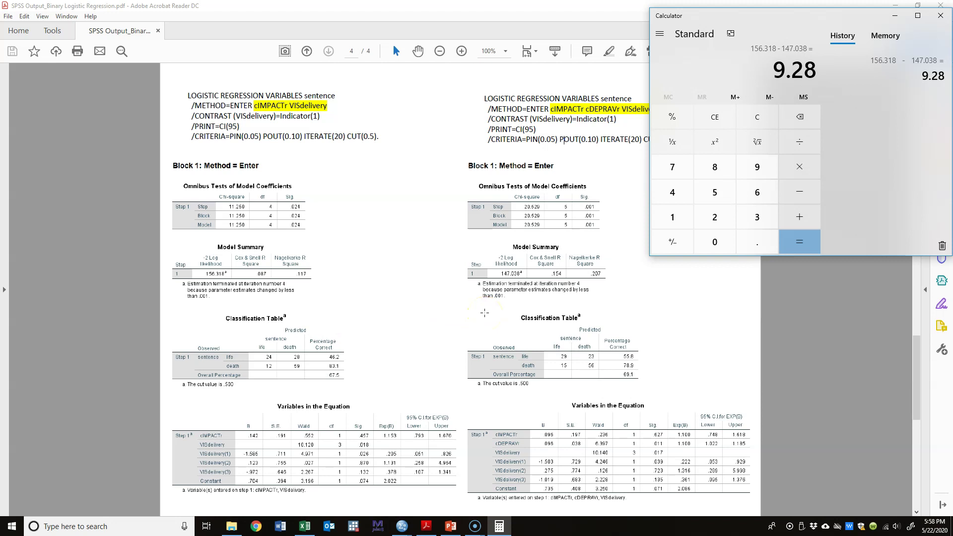
{"action": "left_click", "coordinate": [257, 528]}
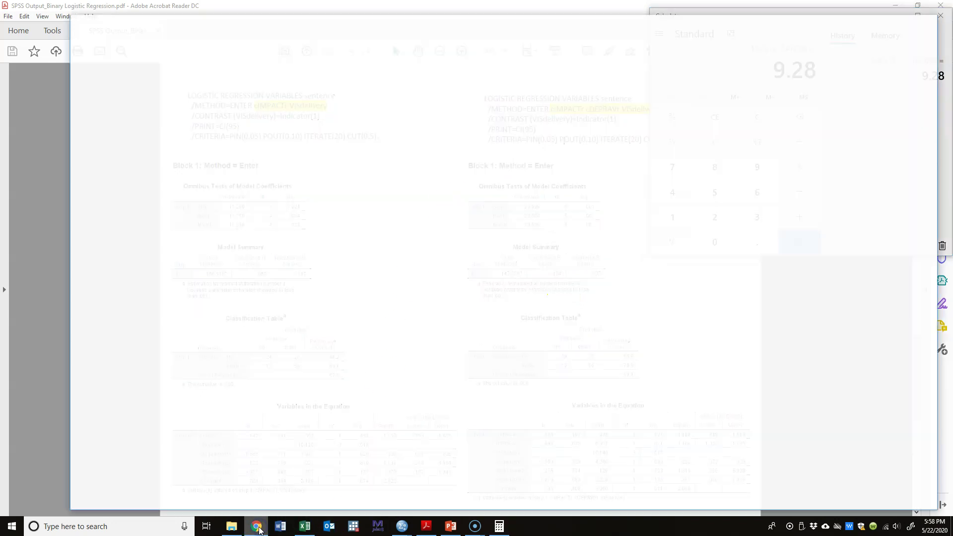
{"action": "left_click", "coordinate": [648, 60]}
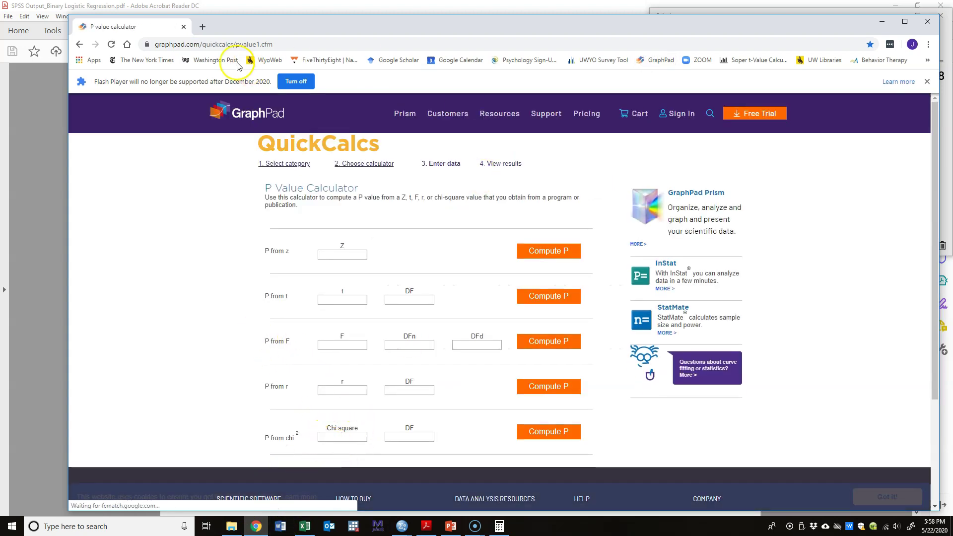
{"action": "left_click", "coordinate": [340, 439]}
{"action": "type", "text": "9.28"}
{"action": "key", "text": "Tab"}
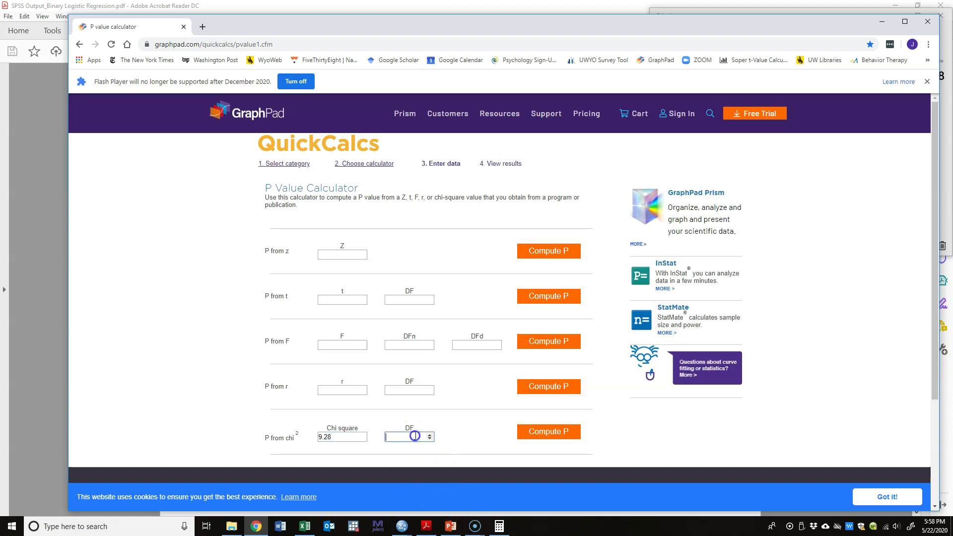
Step: Check the predictors of both models in the PDF, then compute the chi-square P value in GraphPad with DF 1
{"action": "left_click", "coordinate": [880, 25]}
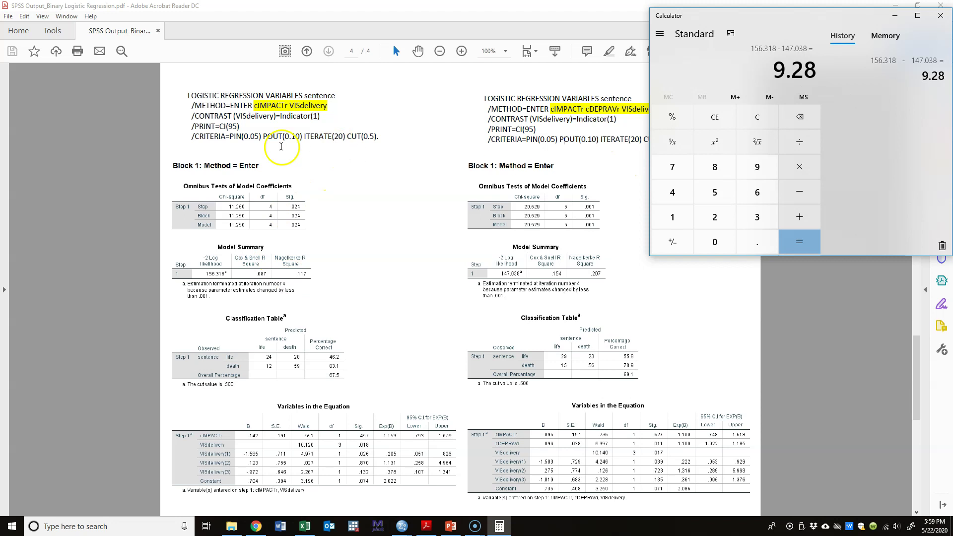
{"action": "left_click", "coordinate": [896, 16]}
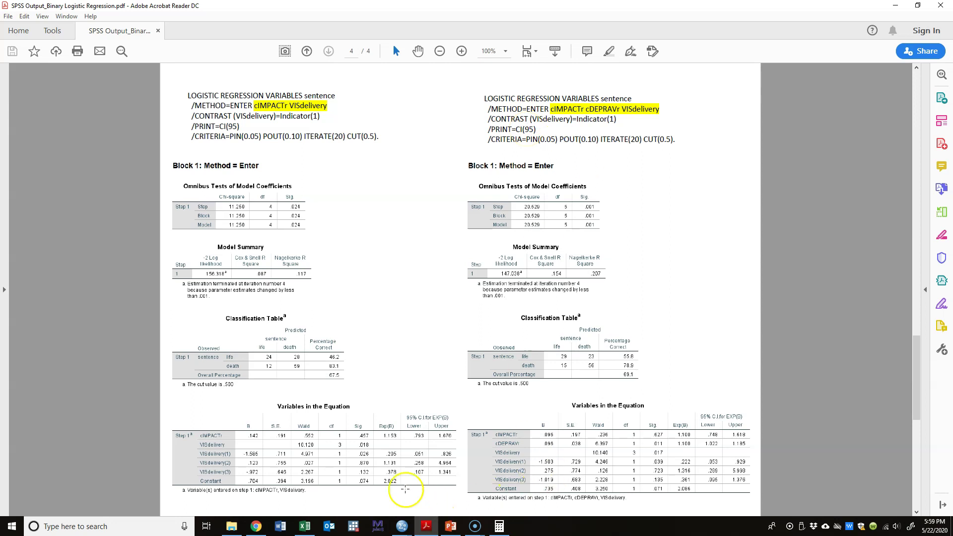
{"action": "left_click", "coordinate": [256, 525]}
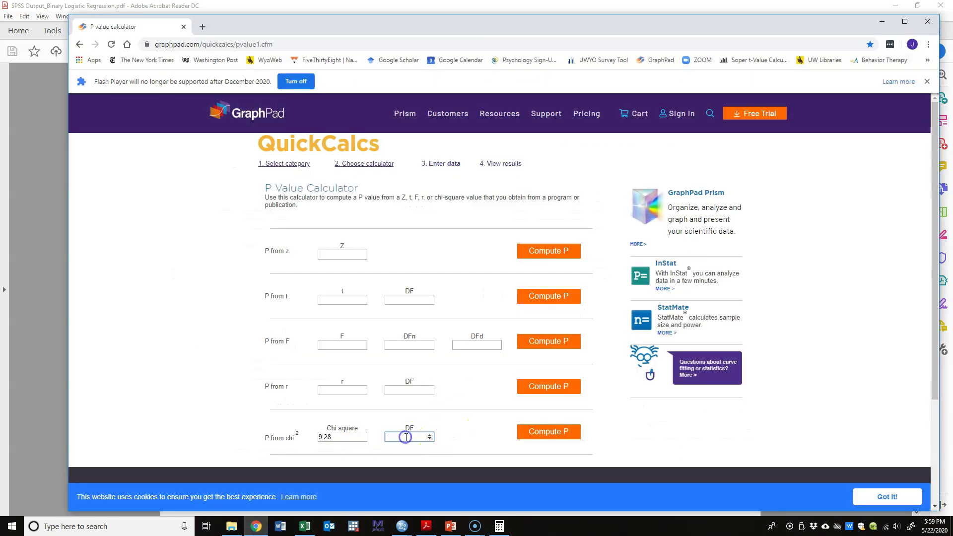
{"action": "left_click", "coordinate": [548, 432]}
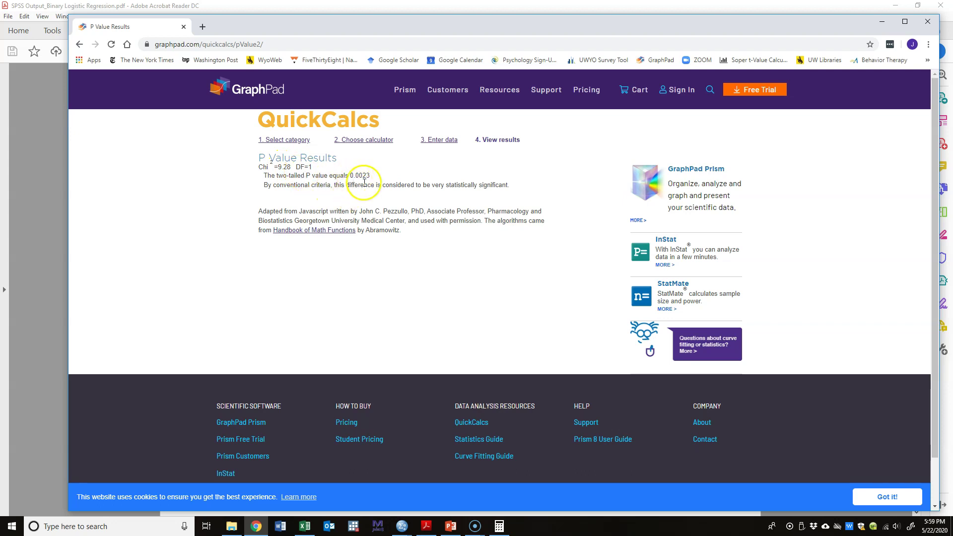
Step: Compare the GraphPad P value result with the two models' tables in the PDF
{"action": "left_click", "coordinate": [880, 23]}
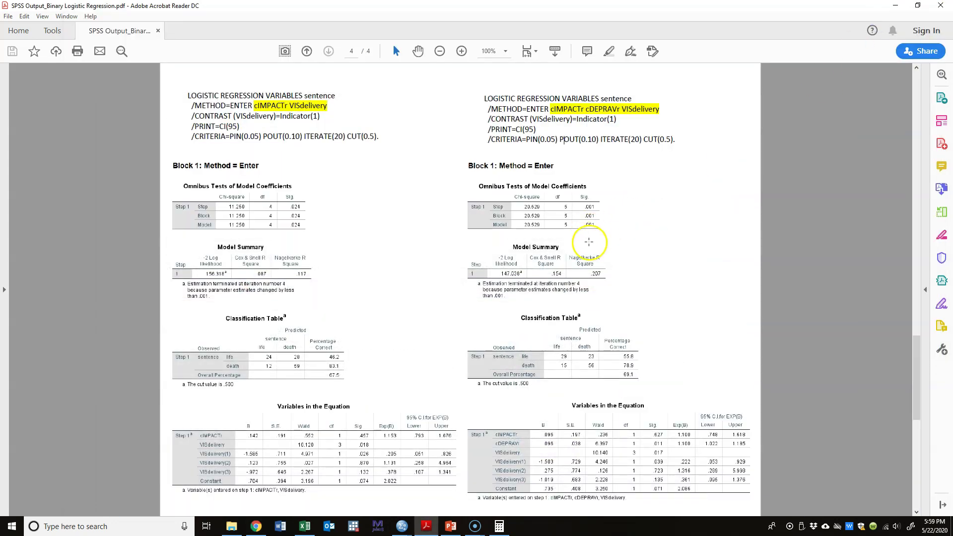
{"action": "left_click", "coordinate": [257, 528]}
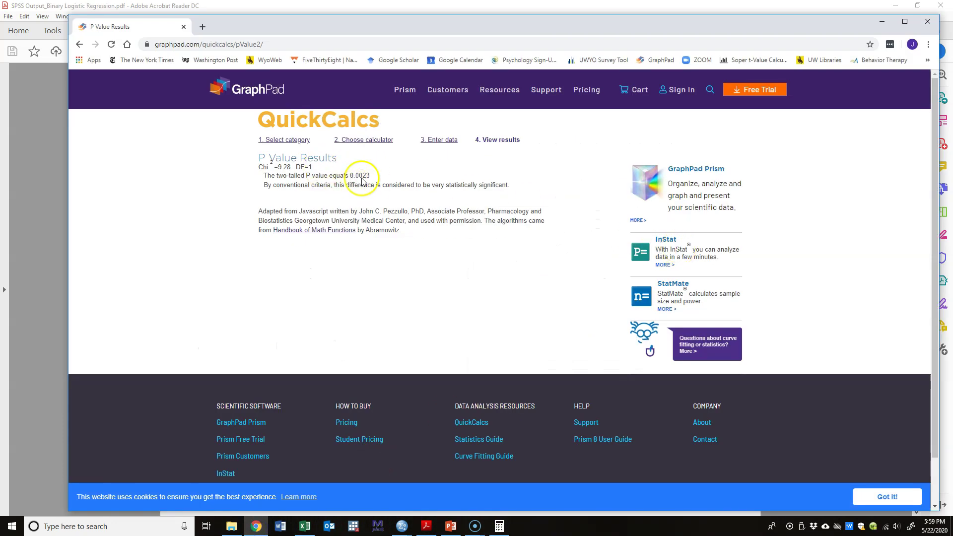
{"action": "left_click", "coordinate": [692, 5]}
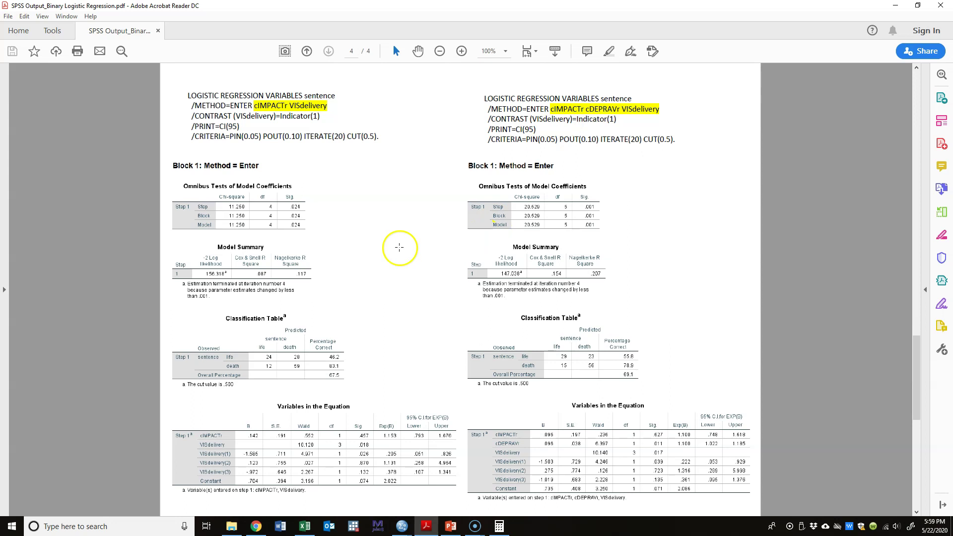
Step: Examine the Variables in the Equation table on page 3 against the page 4 model comparison, then return to the PDF's first page
{"action": "scroll", "coordinate": [409, 279], "scroll_direction": "up", "scroll_amount": 10}
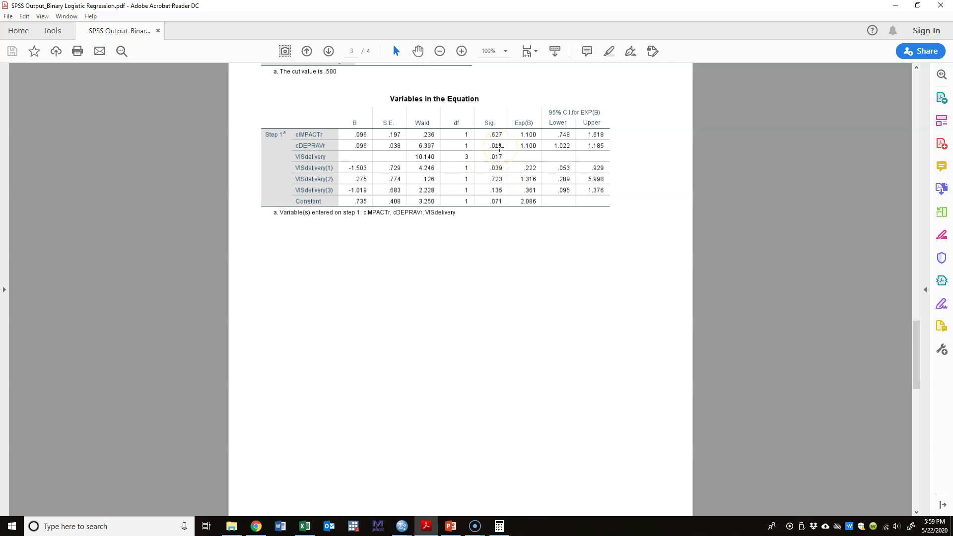
{"action": "scroll", "coordinate": [463, 272], "scroll_direction": "down", "scroll_amount": 10}
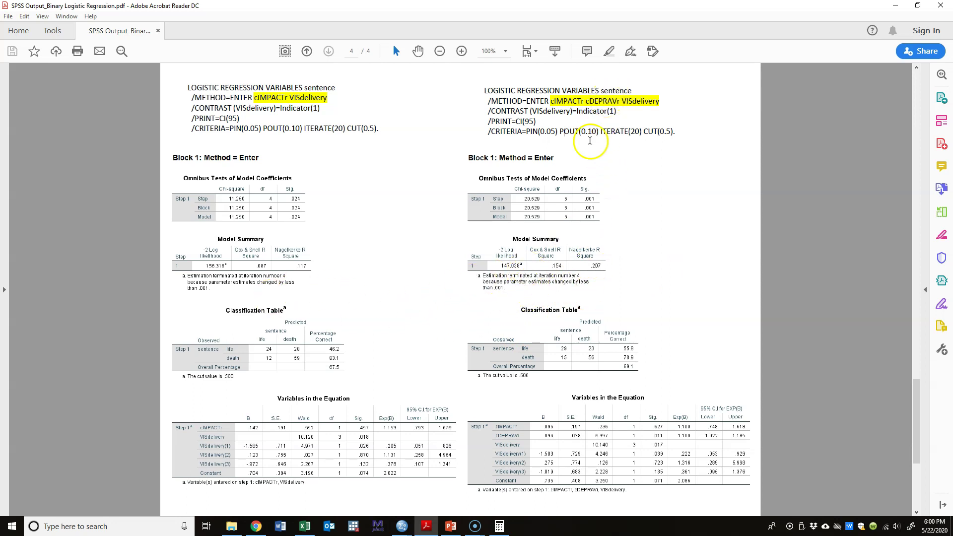
{"action": "scroll", "coordinate": [597, 304], "scroll_direction": "up", "scroll_amount": 1}
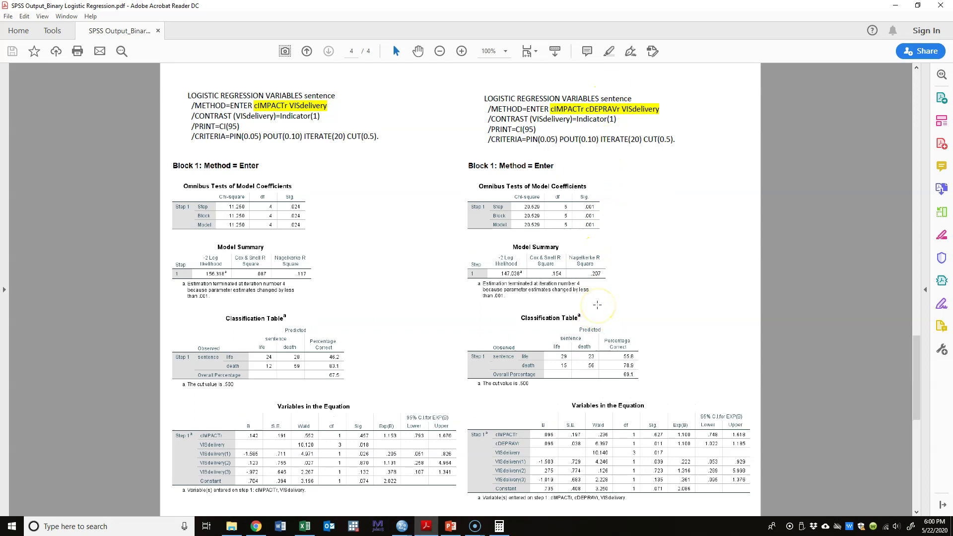
{"action": "scroll", "coordinate": [597, 305], "scroll_direction": "up", "scroll_amount": 2}
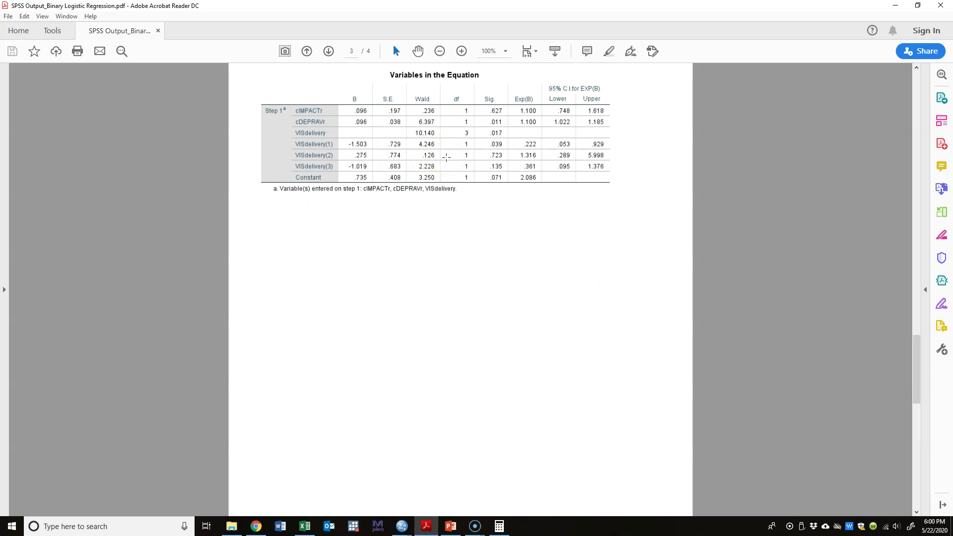
{"action": "scroll", "coordinate": [549, 368], "scroll_direction": "down", "scroll_amount": 3}
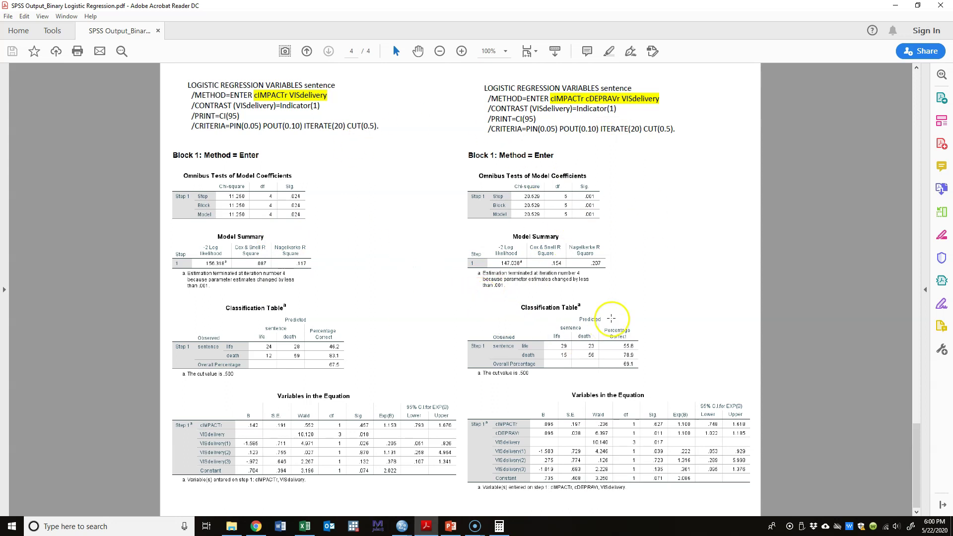
{"action": "scroll", "coordinate": [616, 349], "scroll_direction": "up", "scroll_amount": 1}
{"action": "scroll", "coordinate": [616, 349], "scroll_direction": "up", "scroll_amount": 15}
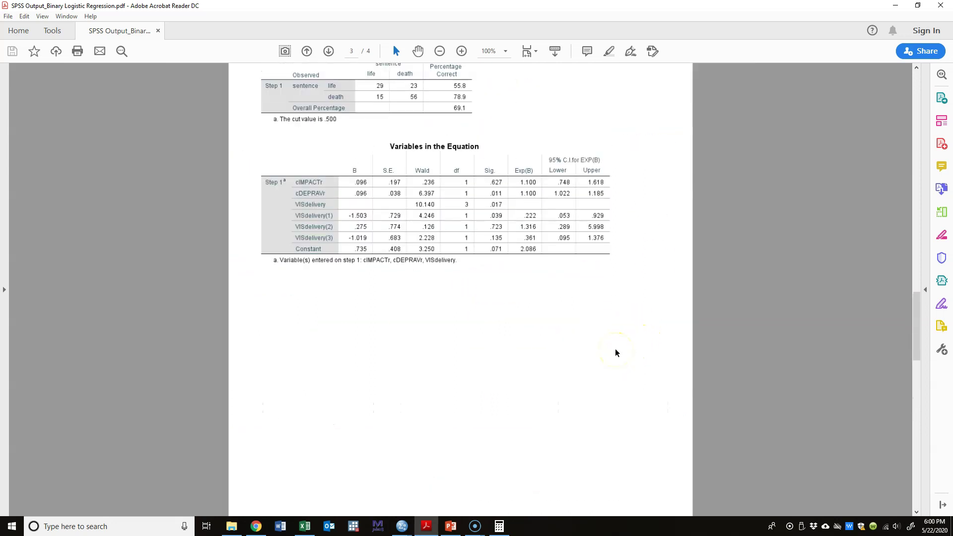
{"action": "scroll", "coordinate": [615, 349], "scroll_direction": "up", "scroll_amount": 8}
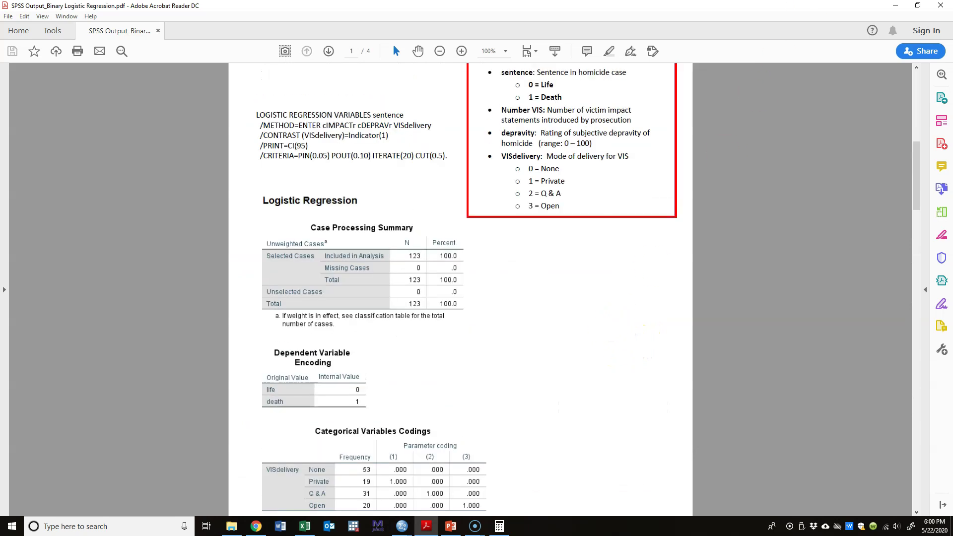
Step: Minimize the PDF, switch to the SPSS output viewer, and review the logistic regression output from the syntax down to Block 1
{"action": "left_click", "coordinate": [895, 6]}
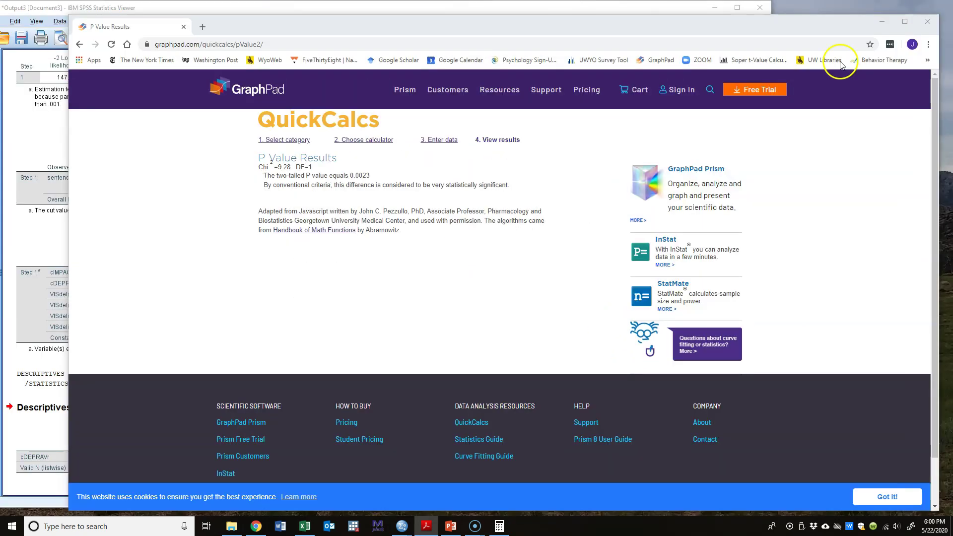
{"action": "left_click", "coordinate": [331, 8]}
{"action": "scroll", "coordinate": [235, 293], "scroll_direction": "up", "scroll_amount": 15}
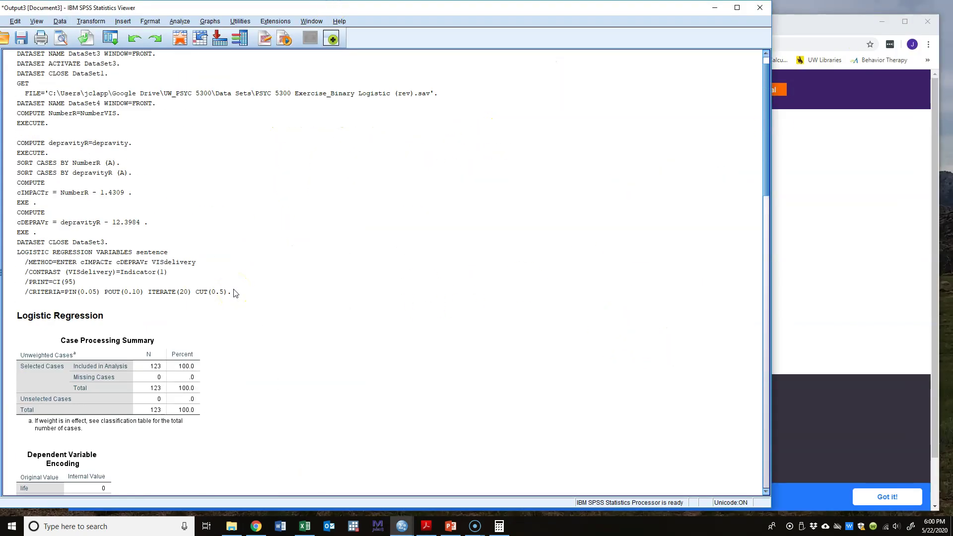
{"action": "scroll", "coordinate": [235, 298], "scroll_direction": "down", "scroll_amount": 10}
{"action": "scroll", "coordinate": [241, 326], "scroll_direction": "down", "scroll_amount": 1}
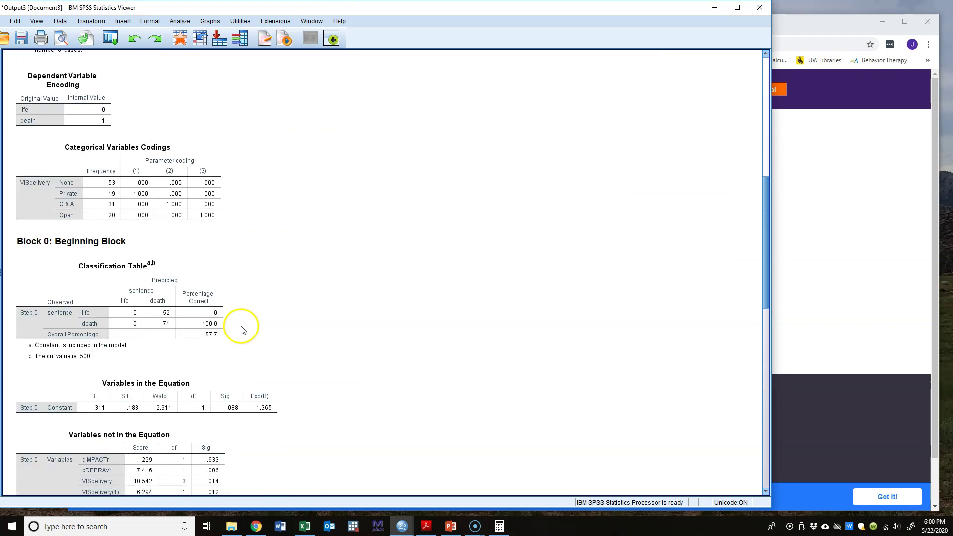
{"action": "scroll", "coordinate": [268, 363], "scroll_direction": "down", "scroll_amount": 5}
{"action": "scroll", "coordinate": [303, 358], "scroll_direction": "down", "scroll_amount": 8}
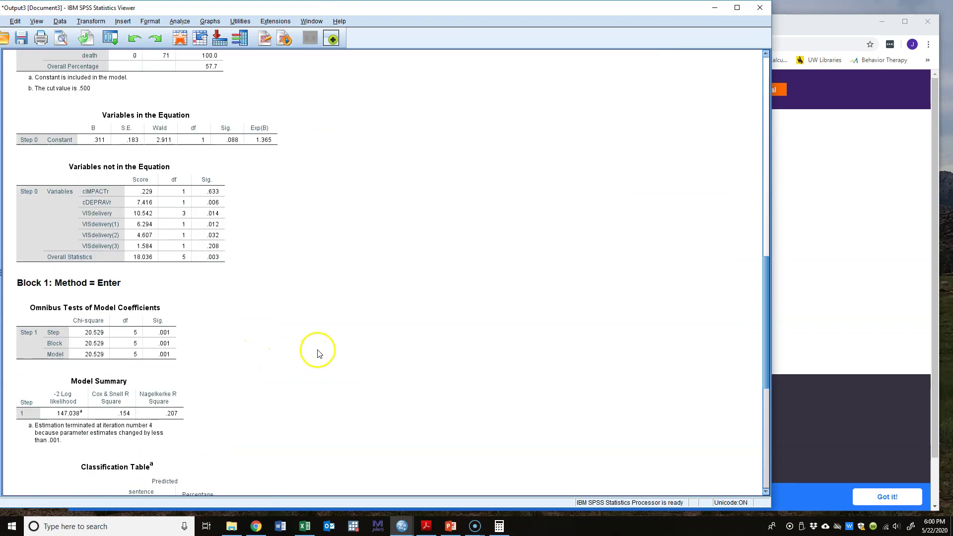
Step: Examine the Block 1 Omnibus Tests of Model Coefficients chi-square against the Model Summary -2 Log likelihood
{"action": "left_click", "coordinate": [149, 203]}
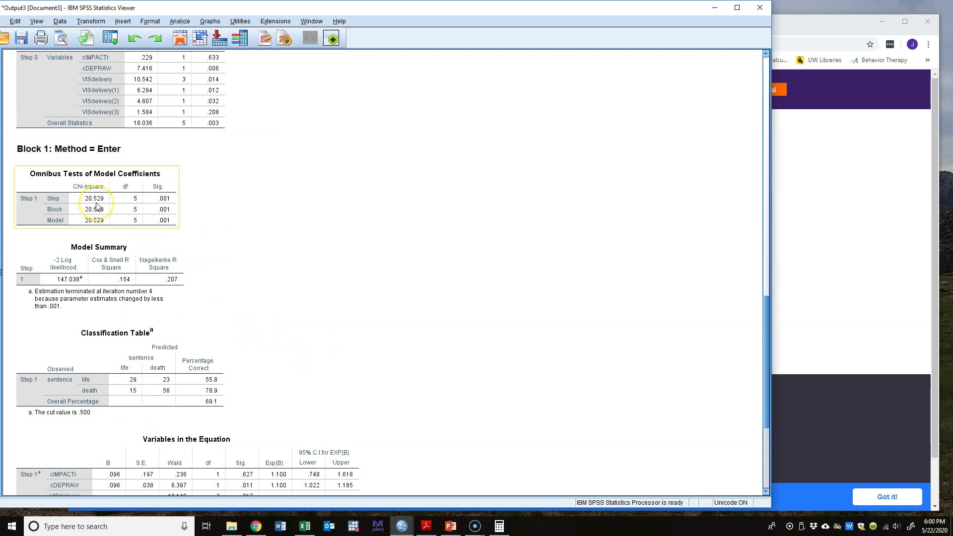
{"action": "left_click", "coordinate": [79, 291]}
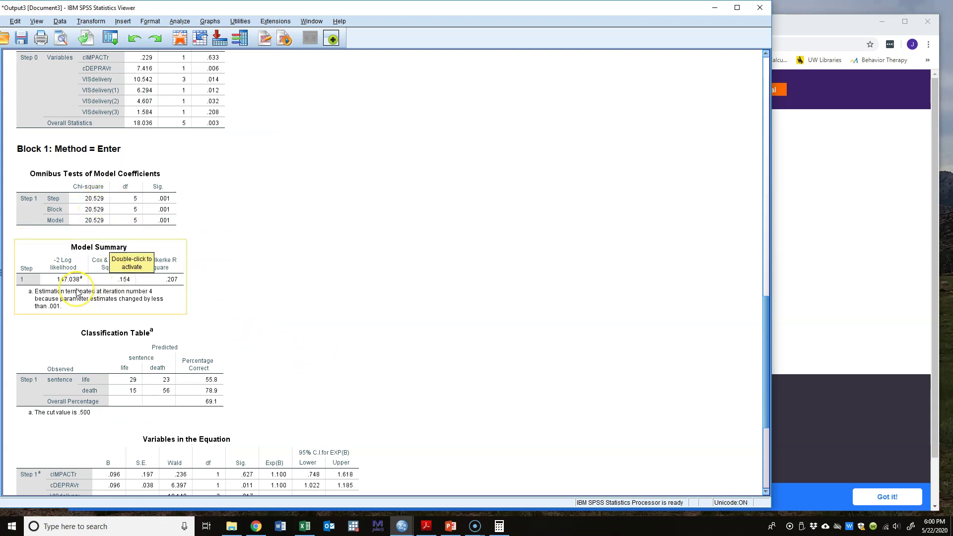
{"action": "left_click", "coordinate": [102, 200]}
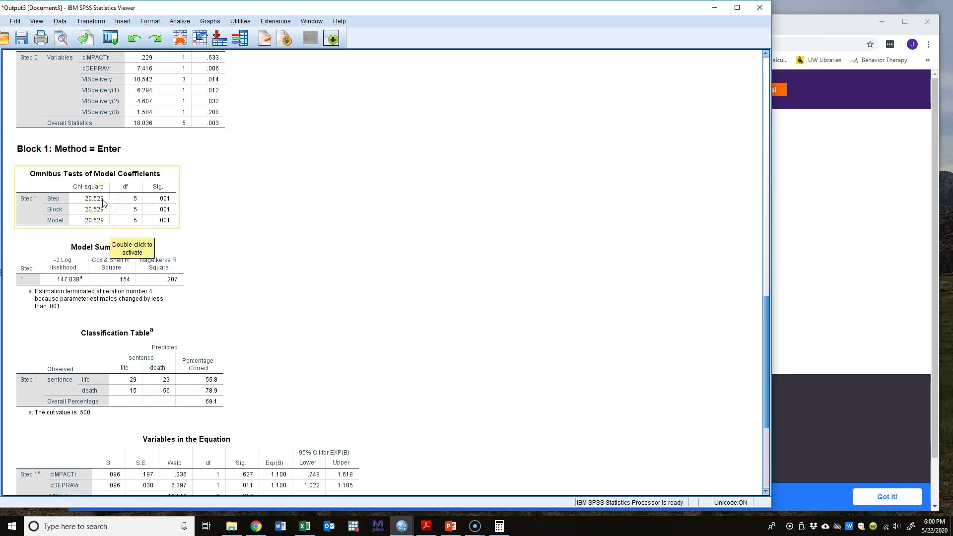
{"action": "left_click", "coordinate": [95, 200]}
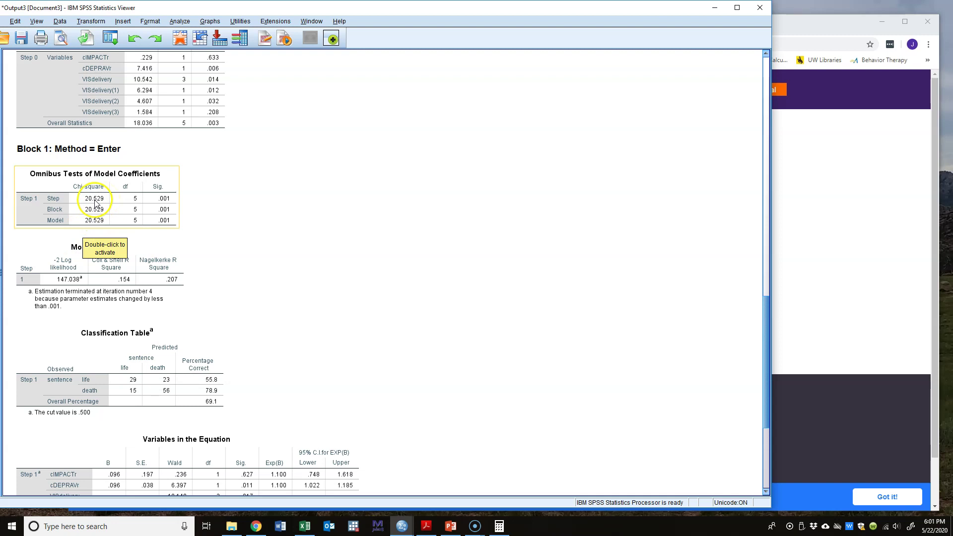
{"action": "left_click", "coordinate": [69, 278]}
{"action": "left_click", "coordinate": [103, 204]}
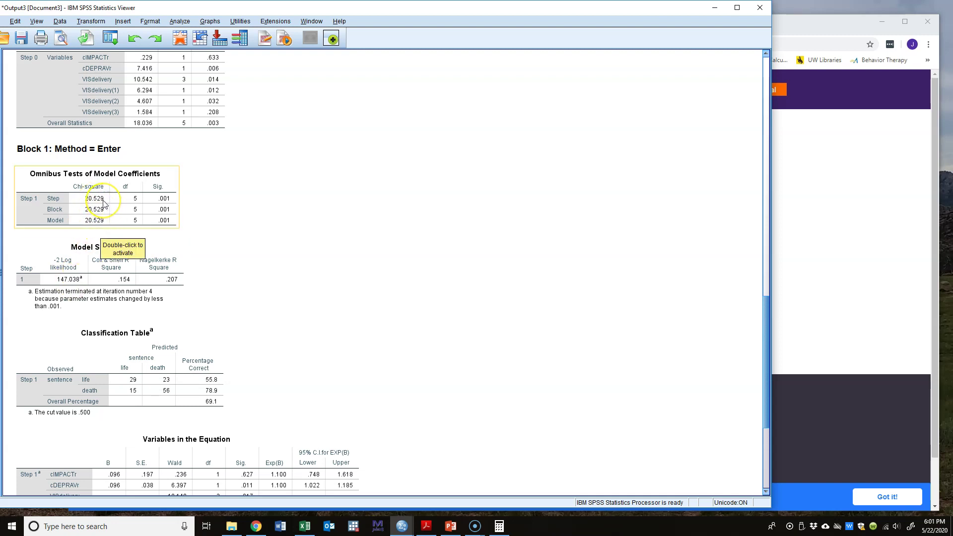
{"action": "left_click", "coordinate": [77, 287]}
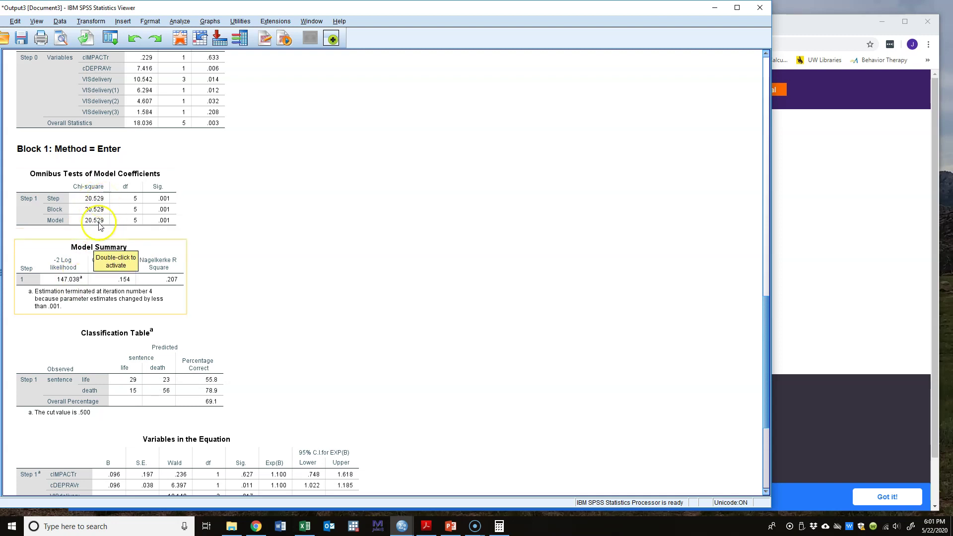
{"action": "left_click", "coordinate": [84, 248]}
{"action": "left_click", "coordinate": [93, 205]}
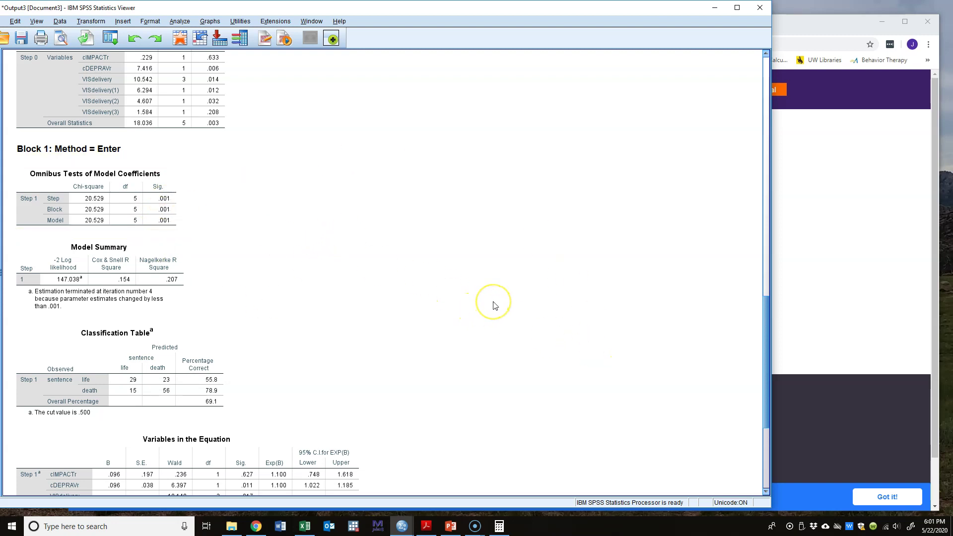
Step: Switch to the SPSS output PDF in Acrobat Reader, view the page 4 model comparison, and go back to the Block 1 tables on page 2
{"action": "left_click", "coordinate": [426, 526]}
{"action": "scroll", "coordinate": [463, 392], "scroll_direction": "down", "scroll_amount": 20}
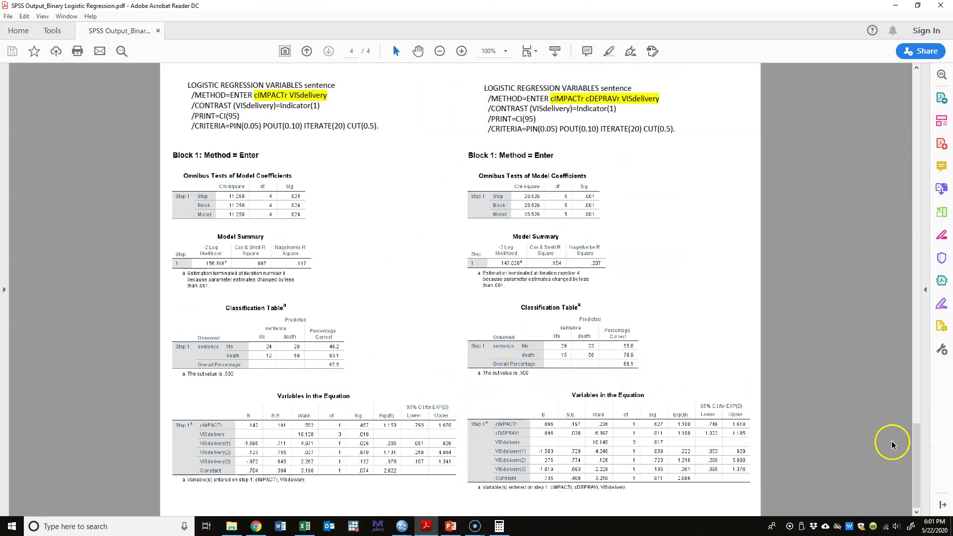
{"action": "left_click_drag", "start_coordinate": [916, 453], "coordinate": [878, 201]}
{"action": "scroll", "coordinate": [342, 348], "scroll_direction": "down", "scroll_amount": 3}
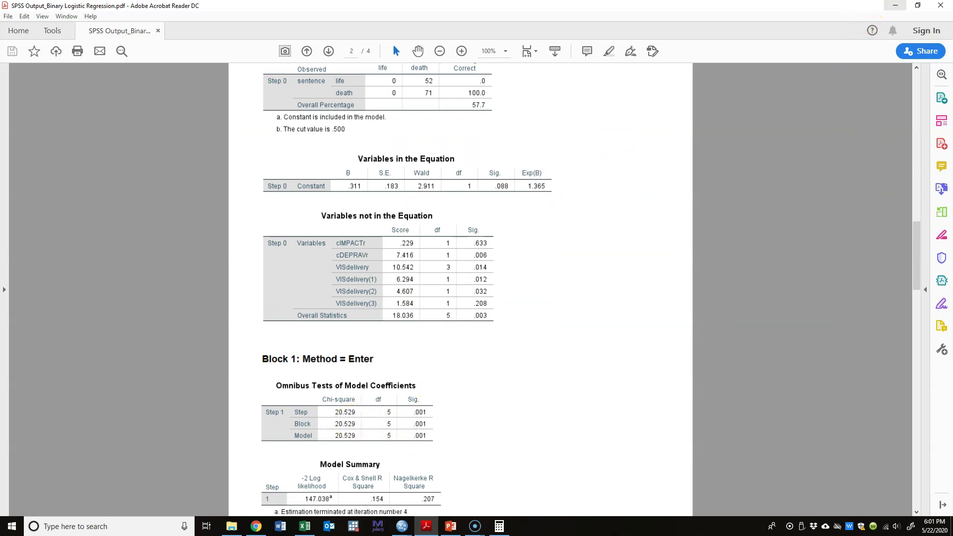
Step: Minimize the PDF and review the SPSS output from the Block 1 tables down to Descriptives
{"action": "left_click", "coordinate": [896, 6]}
{"action": "scroll", "coordinate": [522, 435], "scroll_direction": "down", "scroll_amount": 5}
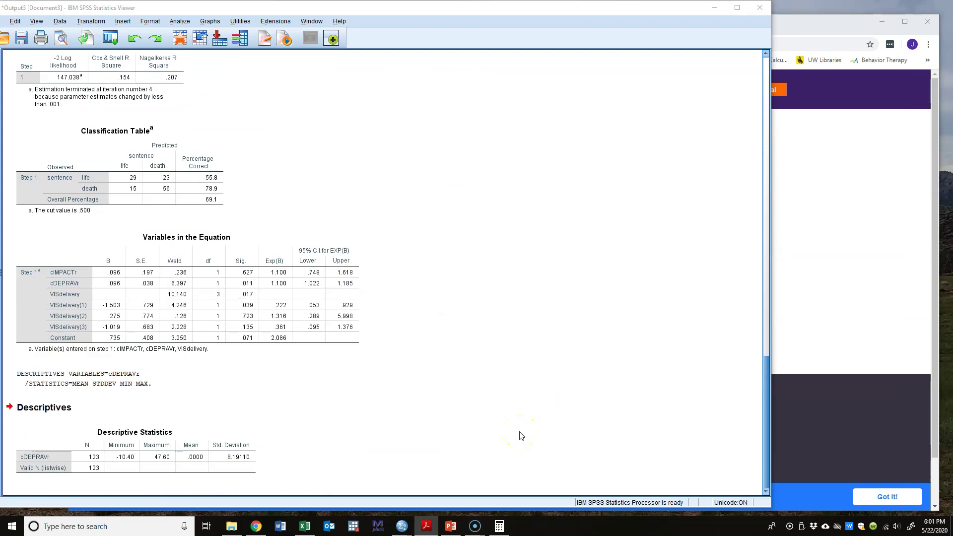
{"action": "scroll", "coordinate": [485, 340], "scroll_direction": "up", "scroll_amount": 4}
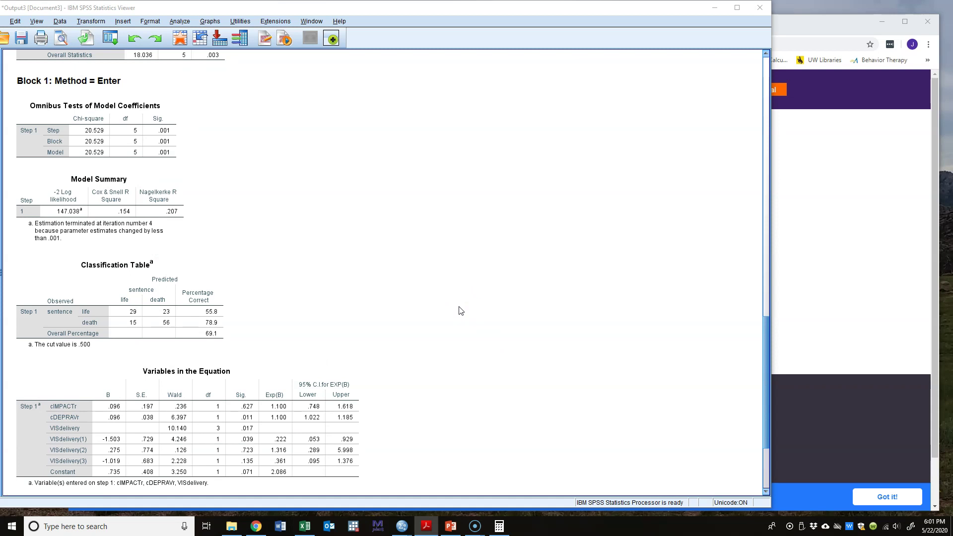
Step: Open Odds interpretation.pdf from the Handouts folder in File Explorer and skim through its three pages
{"action": "left_click", "coordinate": [231, 527]}
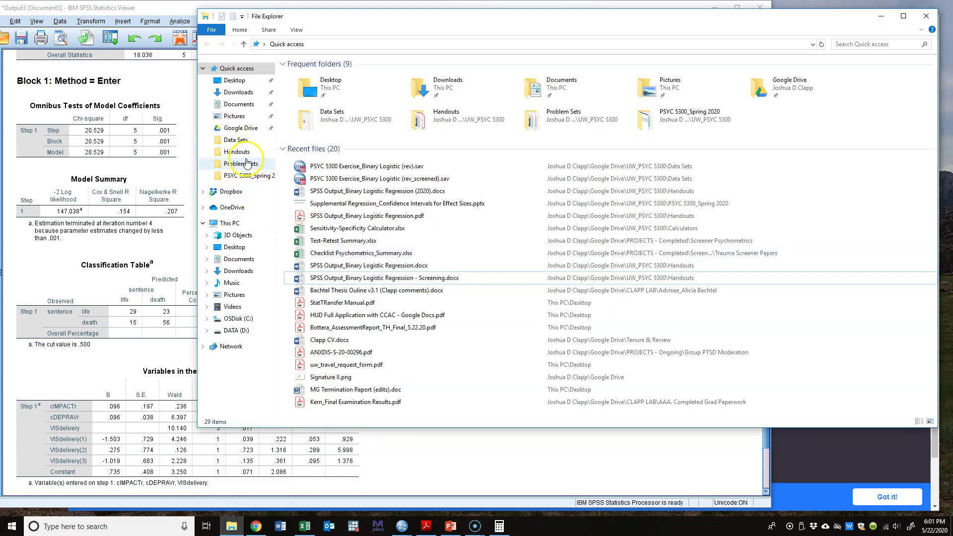
{"action": "left_click", "coordinate": [238, 152]}
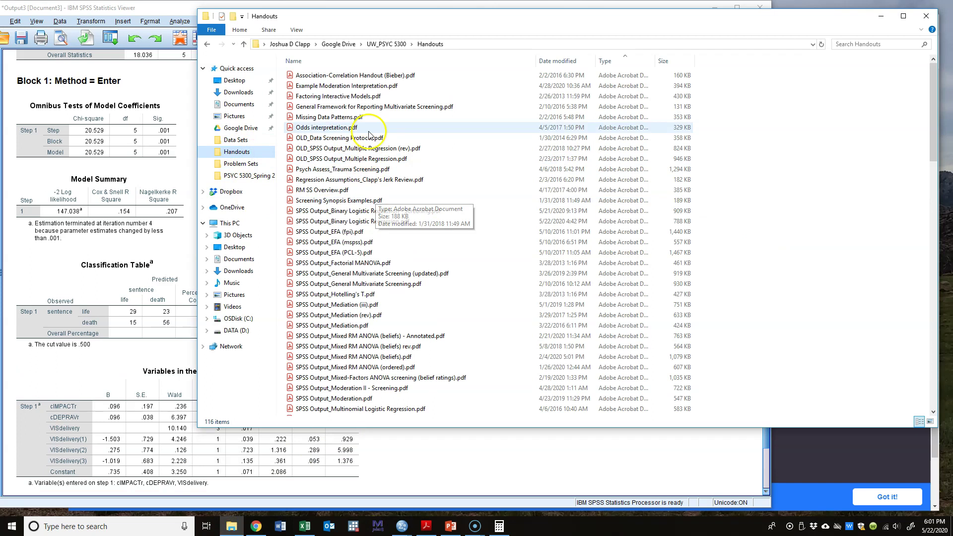
{"action": "double_click", "coordinate": [352, 128]}
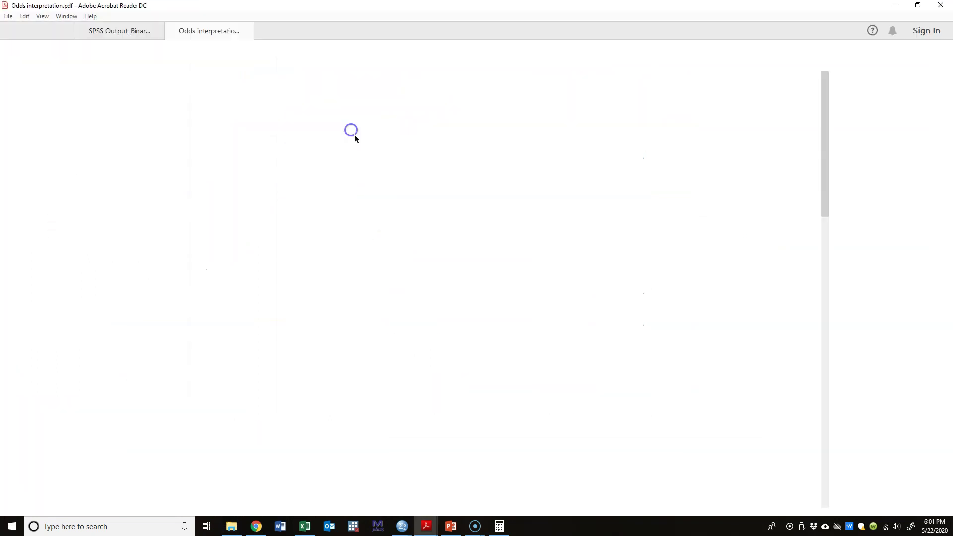
{"action": "scroll", "coordinate": [423, 375], "scroll_direction": "down", "scroll_amount": 2}
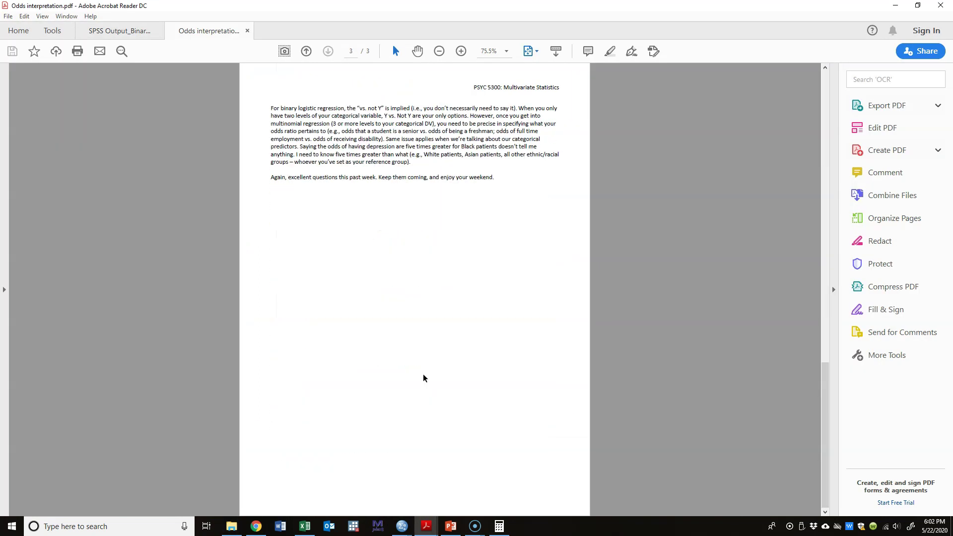
{"action": "scroll", "coordinate": [422, 377], "scroll_direction": "up", "scroll_amount": 1}
{"action": "scroll", "coordinate": [422, 376], "scroll_direction": "up", "scroll_amount": 1}
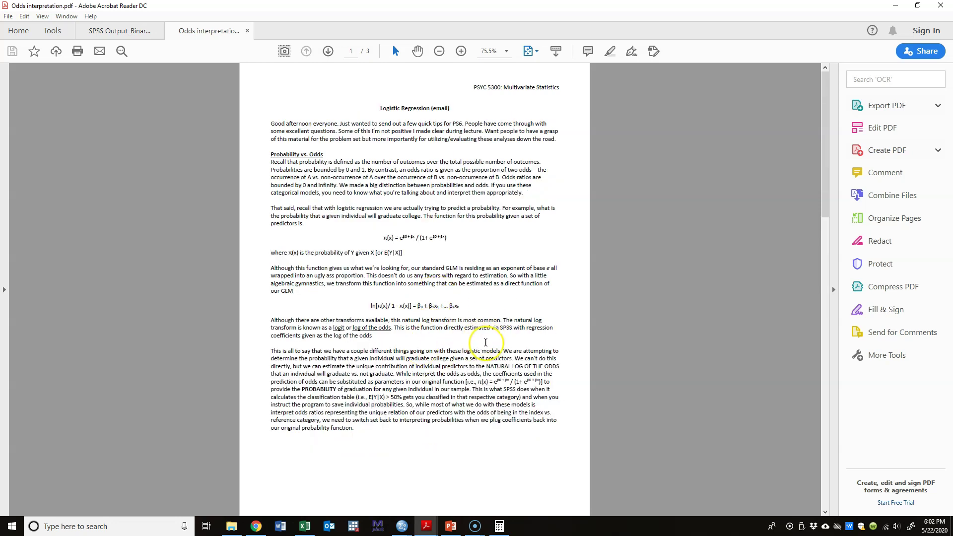
{"action": "scroll", "coordinate": [485, 342], "scroll_direction": "down", "scroll_amount": 1}
{"action": "scroll", "coordinate": [485, 350], "scroll_direction": "down", "scroll_amount": 1}
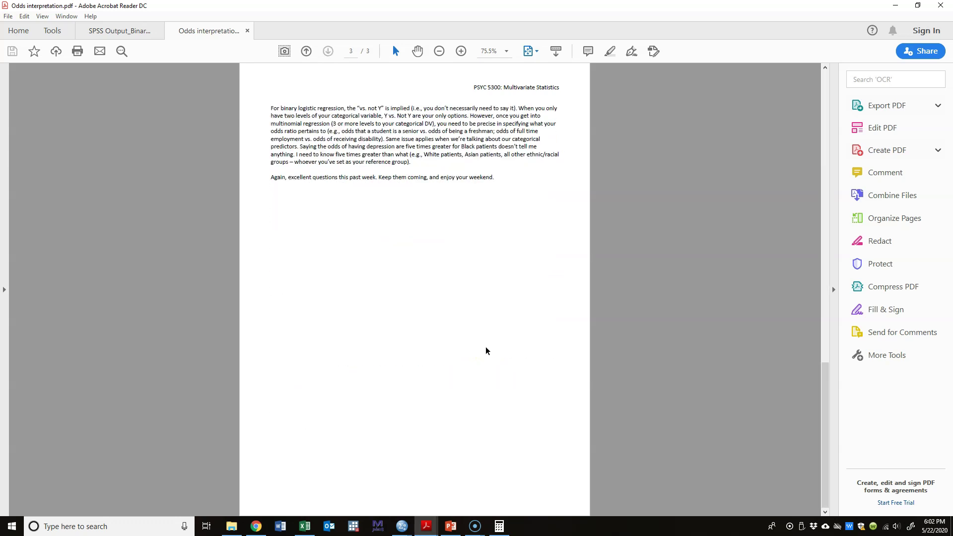
{"action": "scroll", "coordinate": [485, 350], "scroll_direction": "up", "scroll_amount": 2}
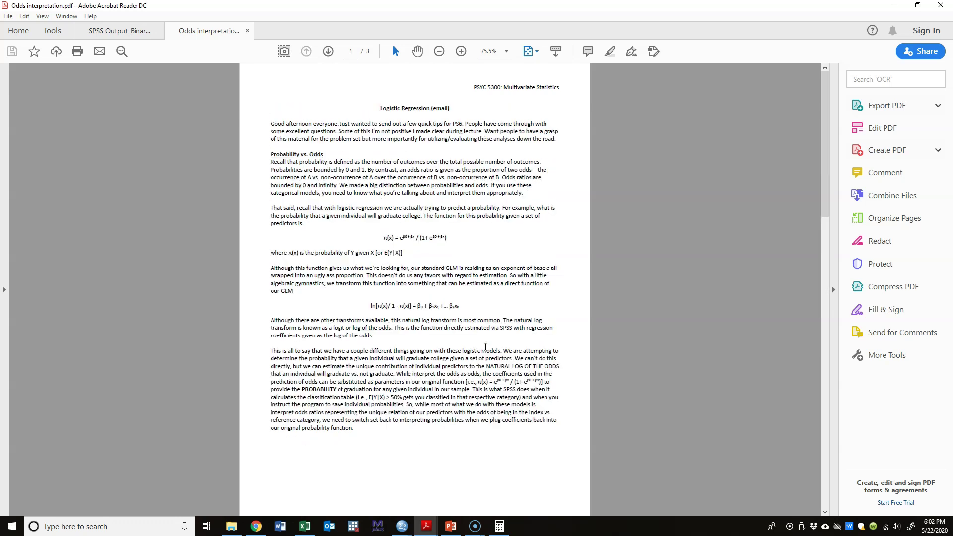
Step: Close all open PDF tabs and minimize the Handouts folder window
{"action": "left_click", "coordinate": [941, 5]}
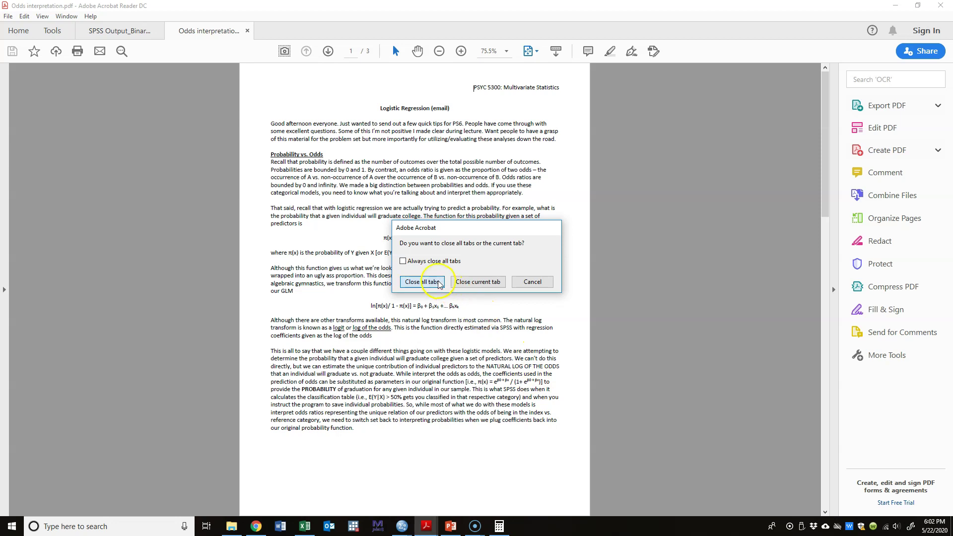
{"action": "left_click", "coordinate": [423, 282]}
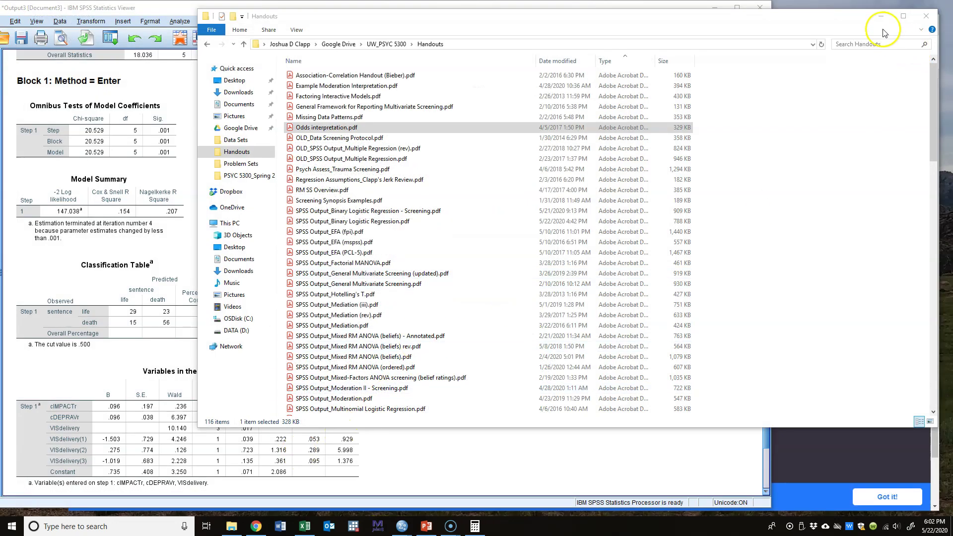
{"action": "left_click", "coordinate": [881, 18]}
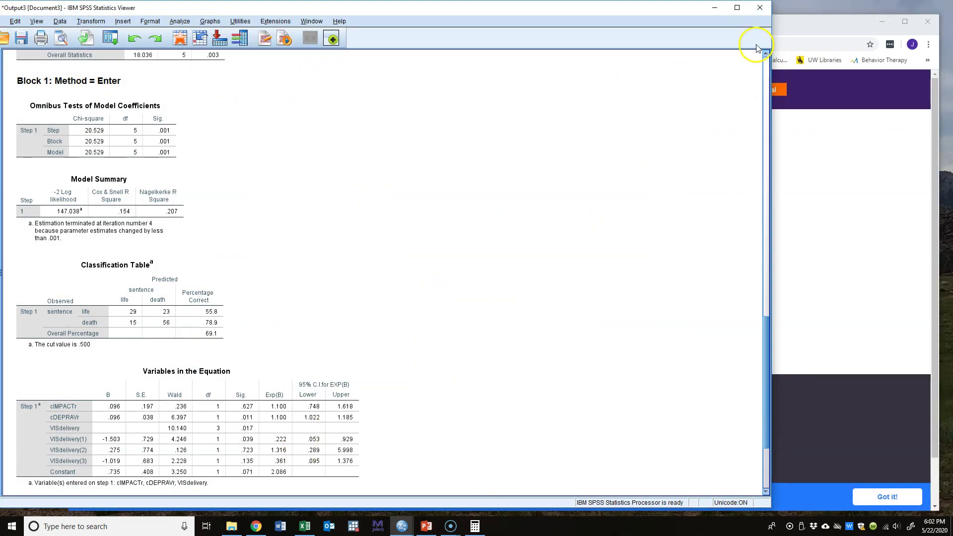
Step: Glance at the GraphPad P Value Results in the browser, then return to the SPSS output and select the Block 1 Variables in the Equation table
{"action": "left_click", "coordinate": [789, 28]}
{"action": "left_click_drag", "start_coordinate": [789, 28], "coordinate": [794, 22]}
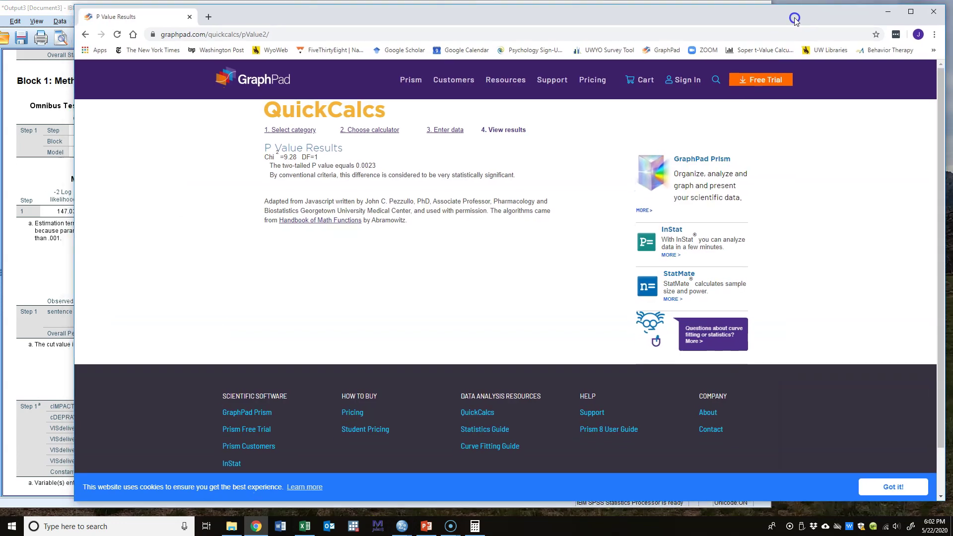
{"action": "left_click", "coordinate": [32, 387]}
{"action": "mouse_move", "coordinate": [232, 530]}
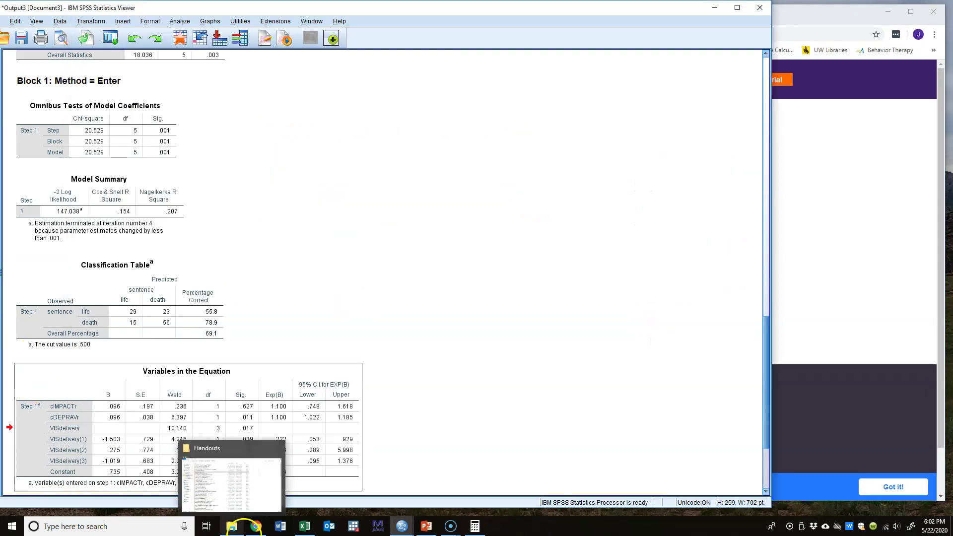